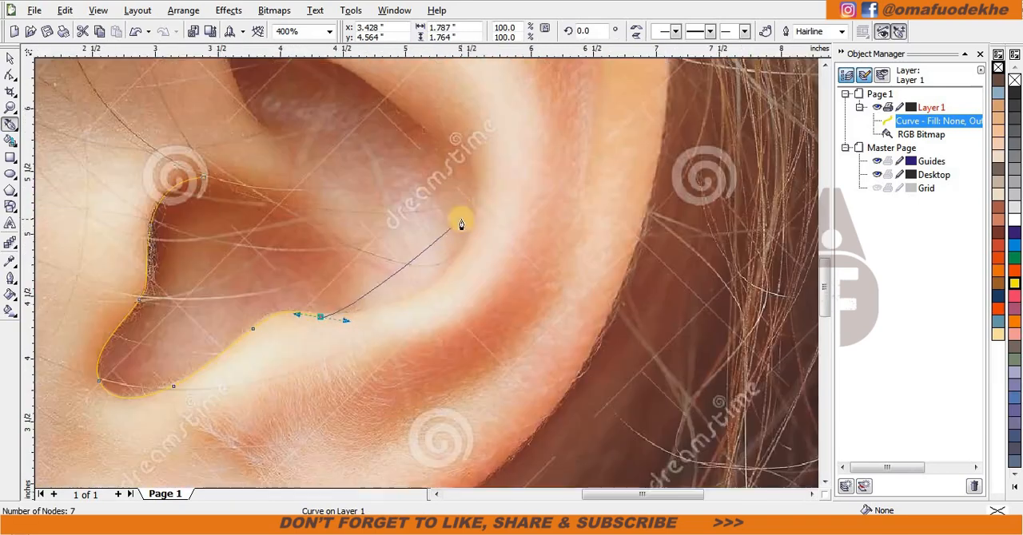
Step: Extend the Bezier outline up the concha's rear rim to its upper end and trace back inside it toward the lower notch
{"action": "left_click_drag", "start_coordinate": [454, 124], "coordinate": [381, 124]}
{"action": "scroll", "coordinate": [426, 274], "scroll_direction": "down", "scroll_amount": 1}
{"action": "scroll", "coordinate": [409, 319], "scroll_direction": "up", "scroll_amount": 1}
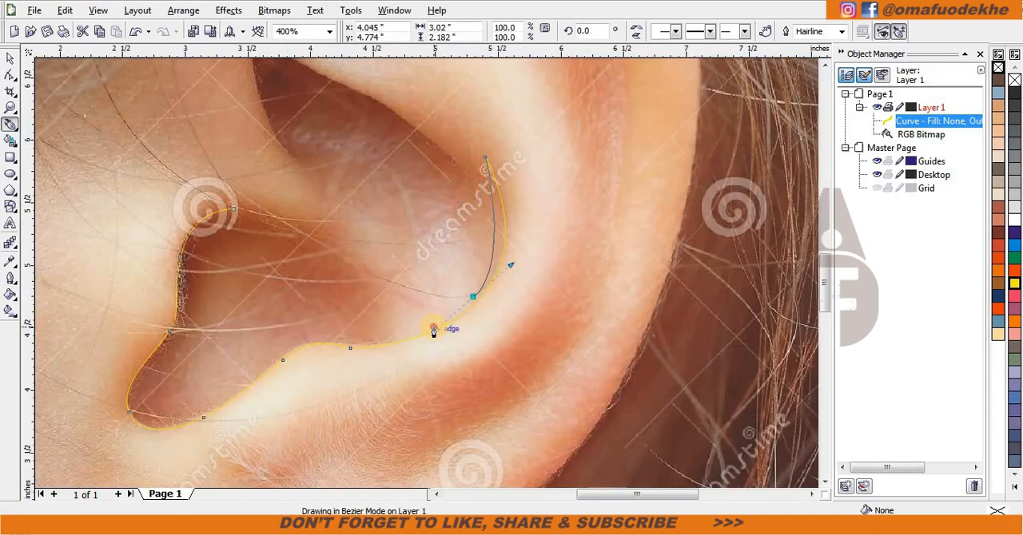
{"action": "scroll", "coordinate": [427, 278], "scroll_direction": "up", "scroll_amount": 1}
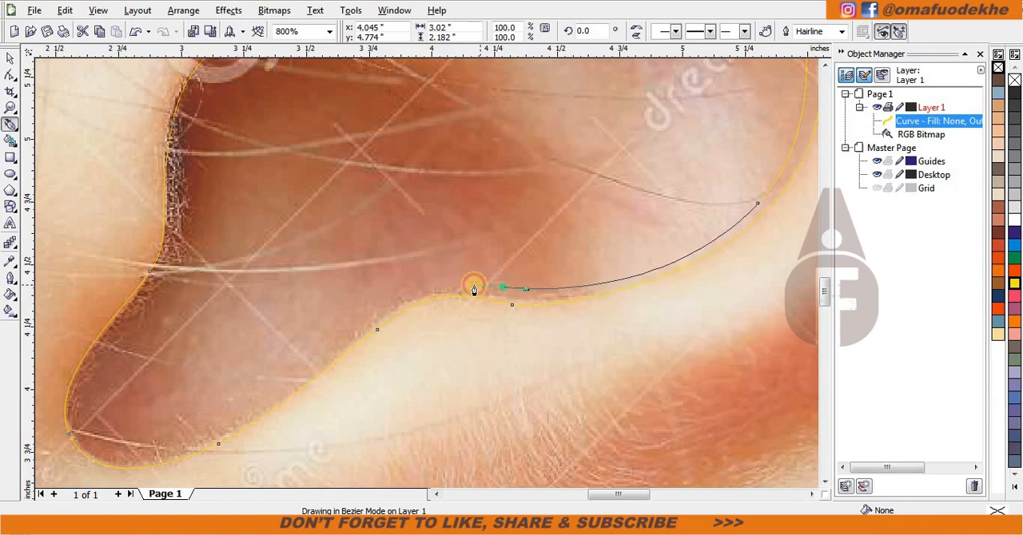
{"action": "left_click_drag", "start_coordinate": [311, 368], "coordinate": [391, 310]}
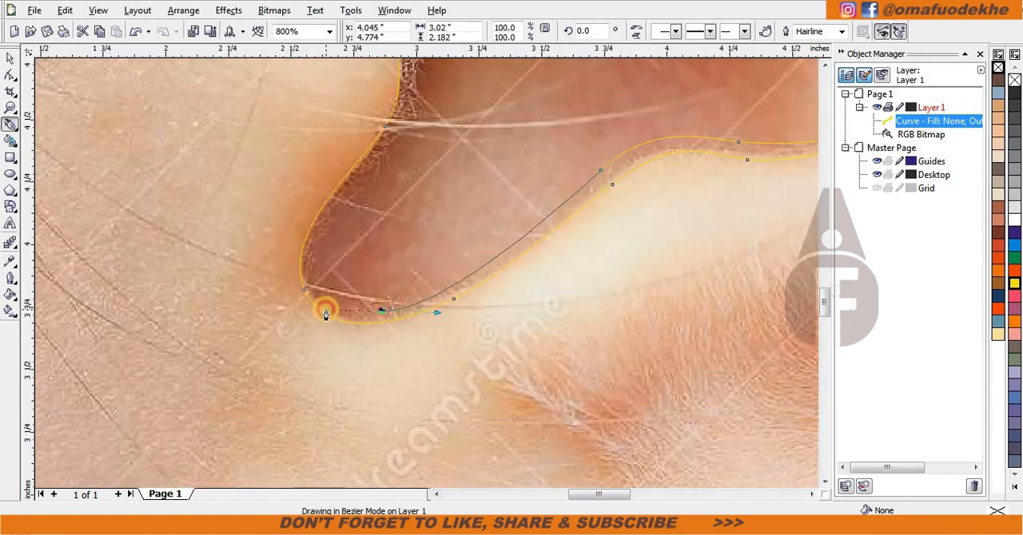
Step: Trace the inner edge around the lower notch and up the tragus to finish the thin concha crease shape
{"action": "scroll", "coordinate": [335, 261], "scroll_direction": "up", "scroll_amount": 1}
{"action": "left_click_drag", "start_coordinate": [392, 249], "coordinate": [401, 205]}
{"action": "scroll", "coordinate": [419, 209], "scroll_direction": "down", "scroll_amount": 2}
{"action": "scroll", "coordinate": [434, 273], "scroll_direction": "up", "scroll_amount": 2}
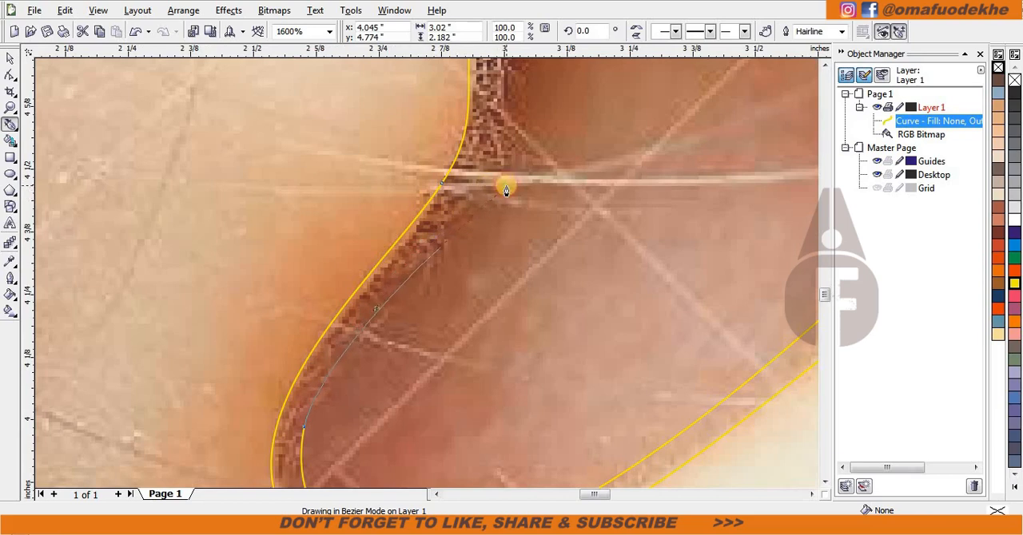
{"action": "left_click_drag", "start_coordinate": [505, 187], "coordinate": [505, 188]}
{"action": "scroll", "coordinate": [502, 177], "scroll_direction": "down", "scroll_amount": 2}
{"action": "scroll", "coordinate": [463, 128], "scroll_direction": "up", "scroll_amount": 1}
{"action": "scroll", "coordinate": [539, 149], "scroll_direction": "down", "scroll_amount": 2}
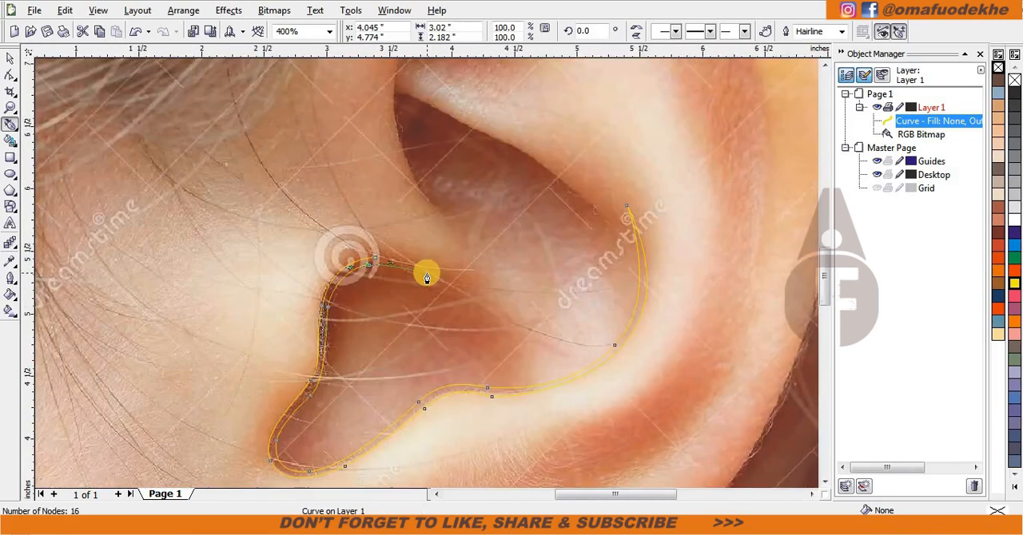
{"action": "scroll", "coordinate": [448, 289], "scroll_direction": "up", "scroll_amount": 3}
{"action": "left_click_drag", "start_coordinate": [323, 234], "coordinate": [294, 227]}
{"action": "scroll", "coordinate": [432, 278], "scroll_direction": "down", "scroll_amount": 3}
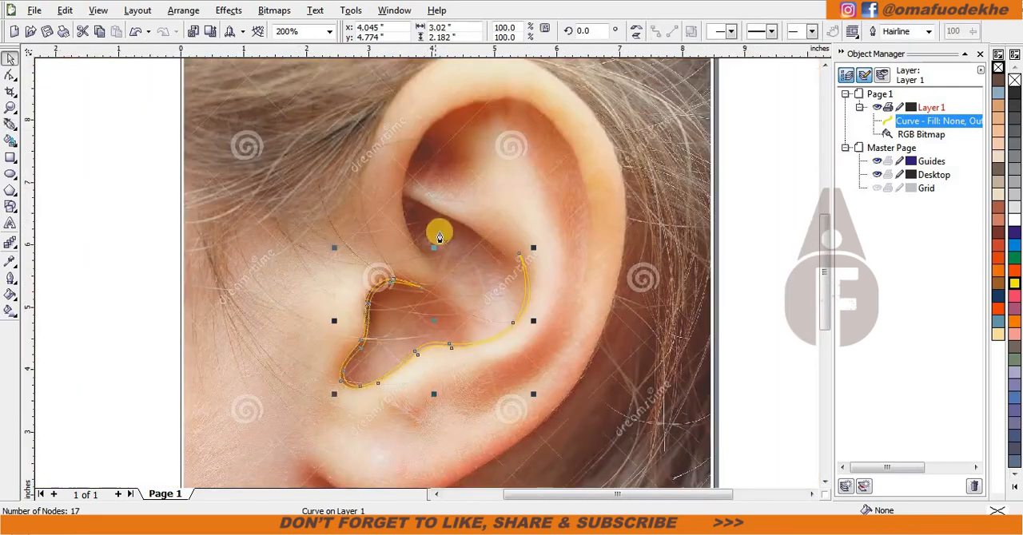
Step: Begin a new Bezier outline at the front of the helix fold and trace it up to the fold's upper curve
{"action": "scroll", "coordinate": [440, 234], "scroll_direction": "up", "scroll_amount": 2}
{"action": "left_click", "coordinate": [475, 350]}
{"action": "scroll", "coordinate": [491, 345], "scroll_direction": "down", "scroll_amount": 1}
{"action": "scroll", "coordinate": [455, 258], "scroll_direction": "up", "scroll_amount": 1}
{"action": "left_click_drag", "start_coordinate": [367, 244], "coordinate": [347, 114]}
{"action": "scroll", "coordinate": [364, 68], "scroll_direction": "down", "scroll_amount": 1}
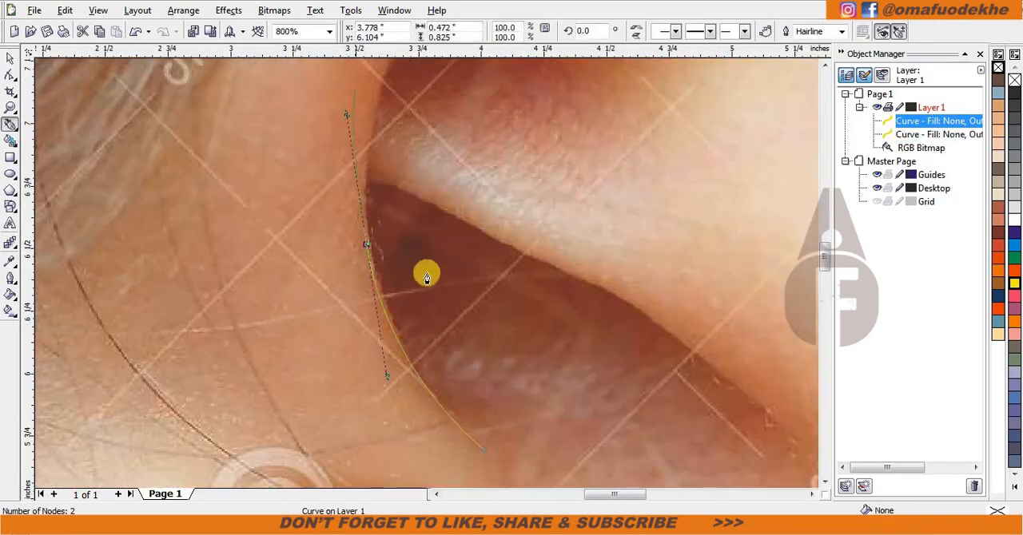
{"action": "left_click_drag", "start_coordinate": [483, 194], "coordinate": [533, 150]}
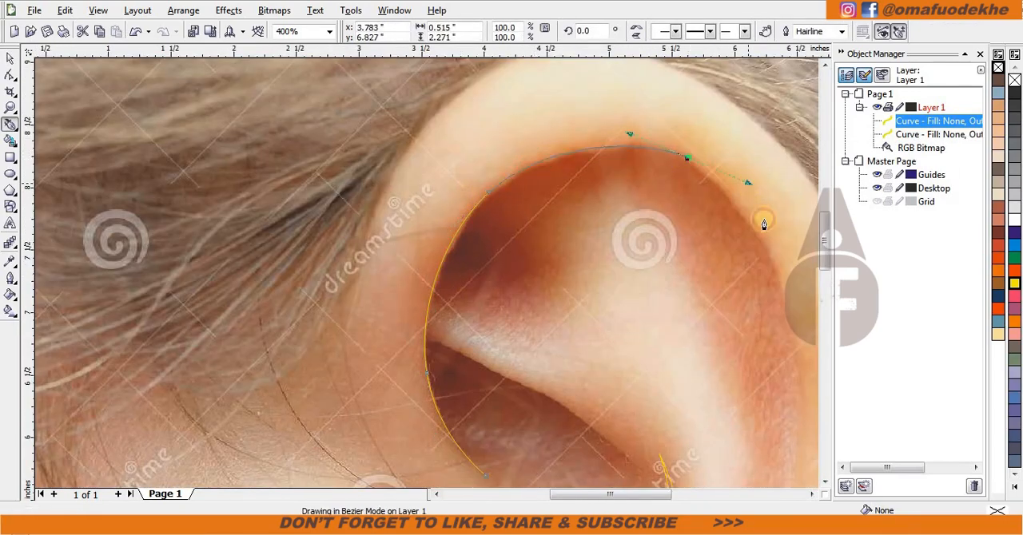
Step: Continue the helix fold outline over the top and down the back, ending in a point above the earlobe
{"action": "scroll", "coordinate": [787, 351], "scroll_direction": "down", "scroll_amount": 1}
{"action": "scroll", "coordinate": [427, 273], "scroll_direction": "up", "scroll_amount": 1}
{"action": "left_click_drag", "start_coordinate": [435, 256], "coordinate": [447, 326]}
{"action": "scroll", "coordinate": [446, 327], "scroll_direction": "down", "scroll_amount": 1}
{"action": "scroll", "coordinate": [411, 382], "scroll_direction": "up", "scroll_amount": 1}
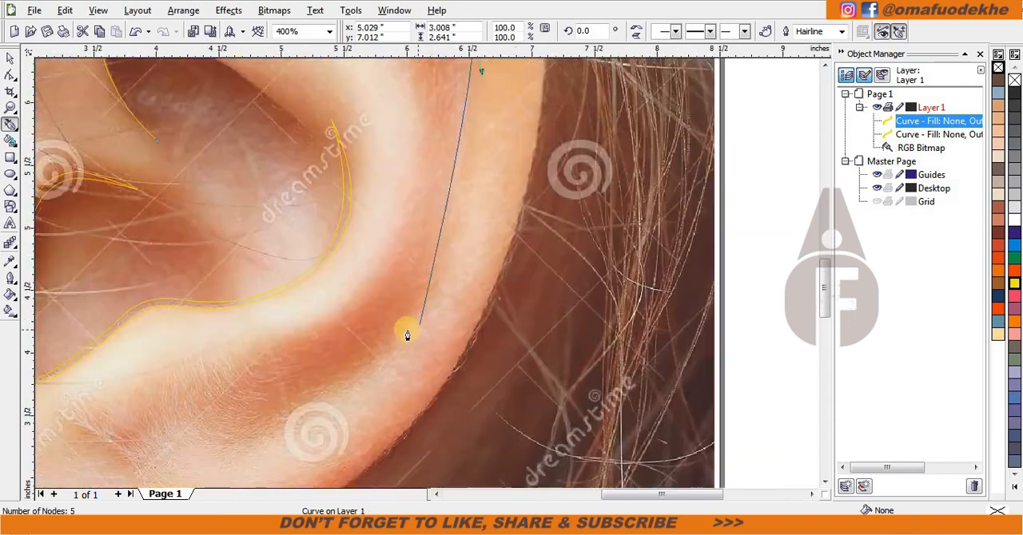
{"action": "left_click_drag", "start_coordinate": [432, 288], "coordinate": [385, 384]}
{"action": "left_click", "coordinate": [253, 442]}
Step: Trace the helix fold's inner edge back up and over the top, closing the shape at its starting point
{"action": "scroll", "coordinate": [253, 442], "scroll_direction": "down", "scroll_amount": 1}
{"action": "scroll", "coordinate": [451, 235], "scroll_direction": "up", "scroll_amount": 1}
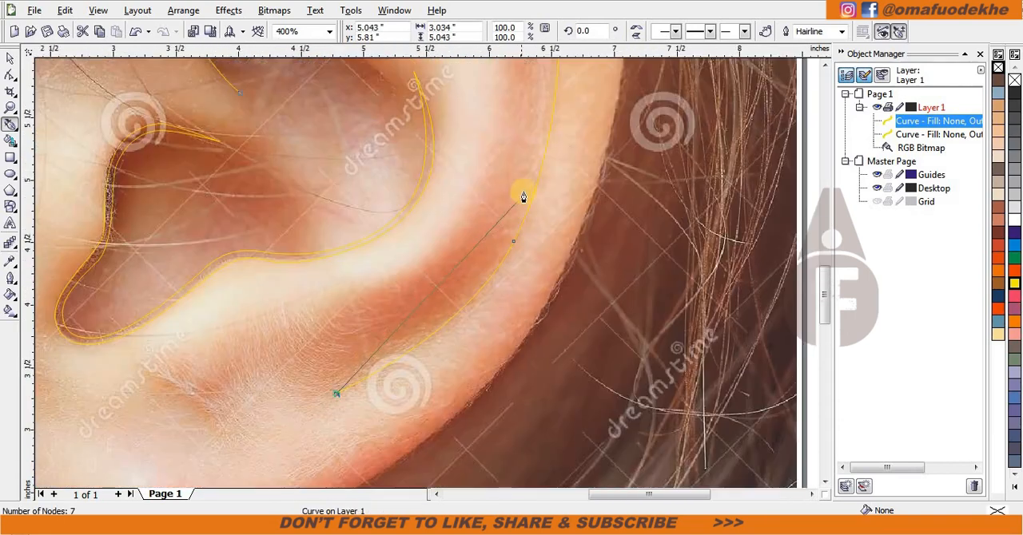
{"action": "left_click_drag", "start_coordinate": [520, 190], "coordinate": [557, 120]}
{"action": "scroll", "coordinate": [557, 119], "scroll_direction": "down", "scroll_amount": 1}
{"action": "scroll", "coordinate": [427, 188], "scroll_direction": "up", "scroll_amount": 1}
{"action": "left_click", "coordinate": [421, 125]}
{"action": "scroll", "coordinate": [422, 125], "scroll_direction": "up", "scroll_amount": 1}
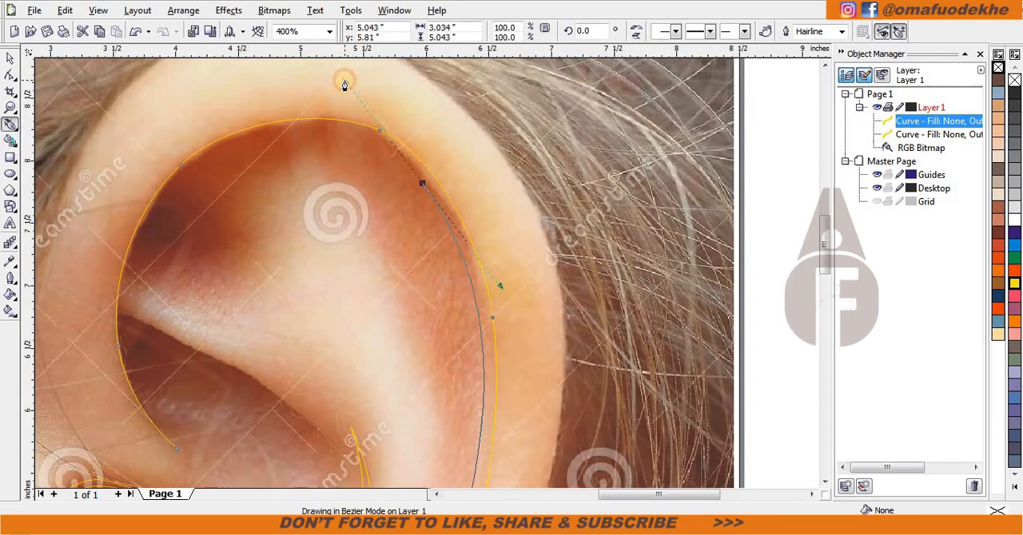
{"action": "left_click_drag", "start_coordinate": [174, 190], "coordinate": [143, 229]}
{"action": "left_click_drag", "start_coordinate": [156, 414], "coordinate": [88, 332]}
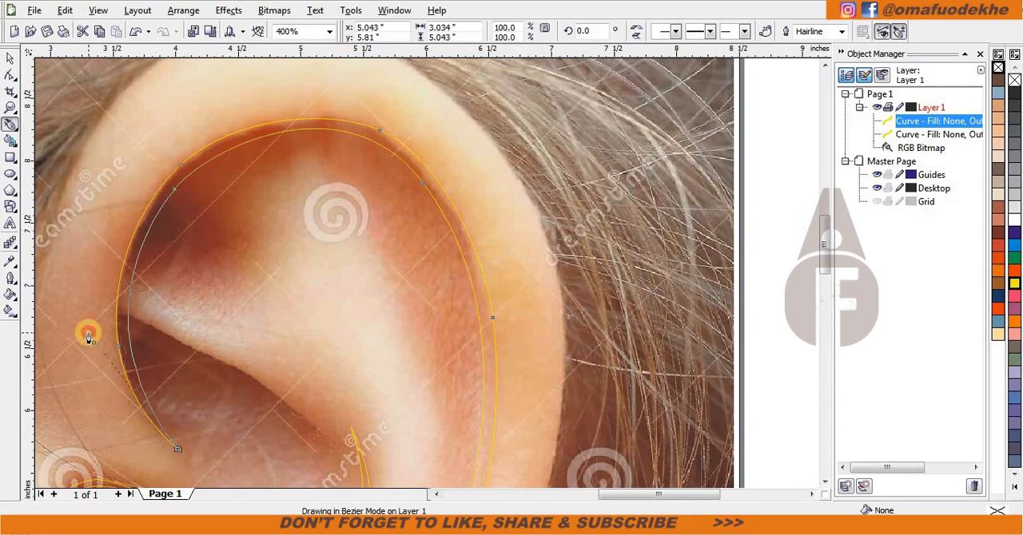
{"action": "scroll", "coordinate": [180, 370], "scroll_direction": "down", "scroll_amount": 1}
{"action": "scroll", "coordinate": [425, 274], "scroll_direction": "up", "scroll_amount": 2}
{"action": "left_click", "coordinate": [310, 164]}
{"action": "left_click_drag", "start_coordinate": [452, 211], "coordinate": [545, 265]}
{"action": "scroll", "coordinate": [702, 376], "scroll_direction": "down", "scroll_amount": 1}
{"action": "scroll", "coordinate": [570, 337], "scroll_direction": "up", "scroll_amount": 1}
{"action": "left_click_drag", "start_coordinate": [450, 274], "coordinate": [537, 375]}
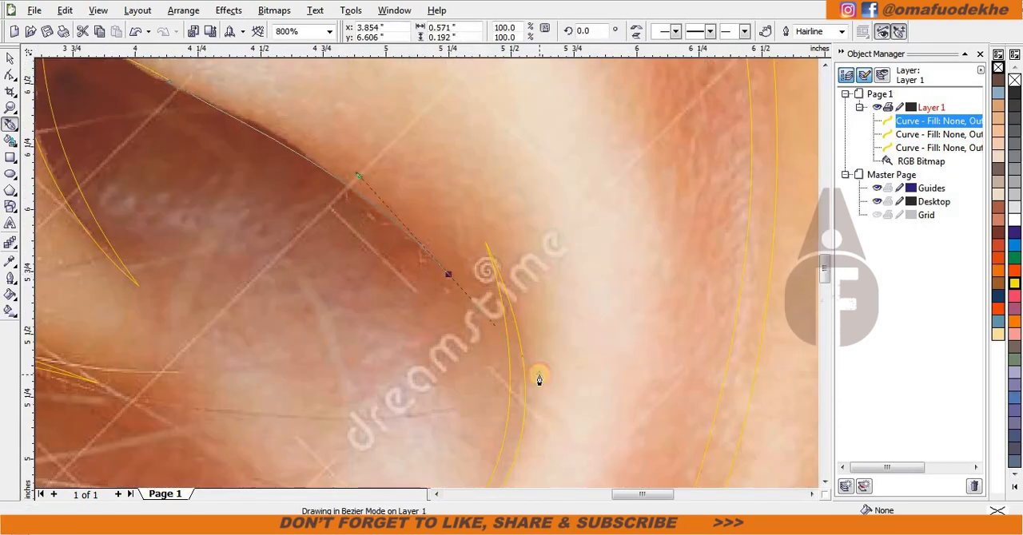
{"action": "scroll", "coordinate": [168, 90], "scroll_direction": "down", "scroll_amount": 1}
{"action": "left_click", "coordinate": [137, 31]}
{"action": "left_click", "coordinate": [136, 31]}
Step: Draw a closed, tapered Bezier shape along the diagonal crease from the helix fold toward the concha's upper end
{"action": "scroll", "coordinate": [229, 157], "scroll_direction": "up", "scroll_amount": 1}
{"action": "left_click", "coordinate": [418, 259]}
{"action": "left_click_drag", "start_coordinate": [632, 352], "coordinate": [757, 406]}
{"action": "scroll", "coordinate": [758, 406], "scroll_direction": "down", "scroll_amount": 1}
{"action": "scroll", "coordinate": [606, 381], "scroll_direction": "up", "scroll_amount": 1}
{"action": "left_click", "coordinate": [467, 292]}
{"action": "left_click_drag", "start_coordinate": [341, 152], "coordinate": [245, 79]}
{"action": "scroll", "coordinate": [213, 89], "scroll_direction": "down", "scroll_amount": 1}
{"action": "scroll", "coordinate": [366, 239], "scroll_direction": "up", "scroll_amount": 1}
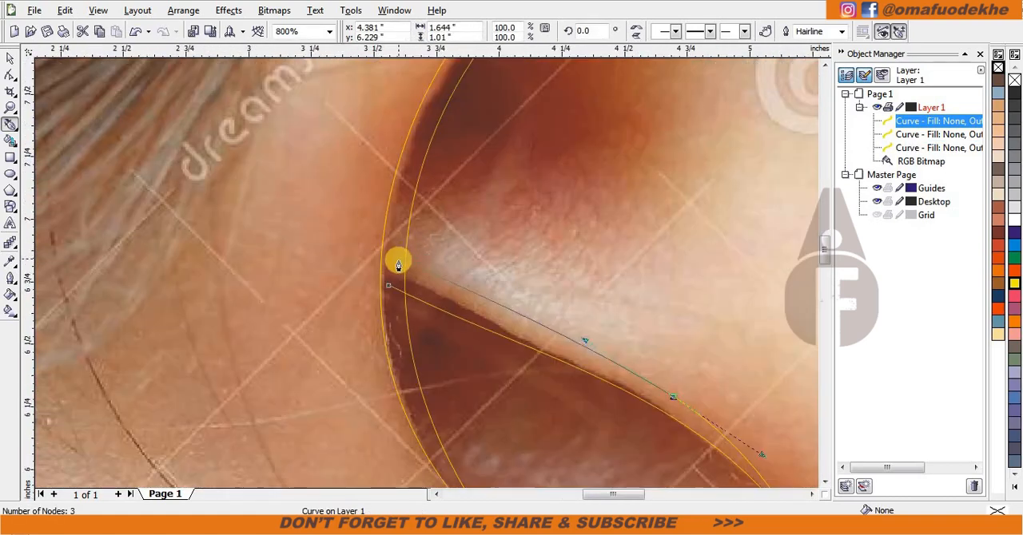
{"action": "left_click", "coordinate": [399, 263]}
{"action": "left_click", "coordinate": [390, 285]}
{"action": "scroll", "coordinate": [418, 308], "scroll_direction": "down", "scroll_amount": 4}
Step: Fill the three traced crease shapes with dark brown and remove their outlines
{"action": "key", "text": "space"}
{"action": "scroll", "coordinate": [438, 286], "scroll_direction": "up", "scroll_amount": 1}
{"action": "double_click", "coordinate": [10, 75]}
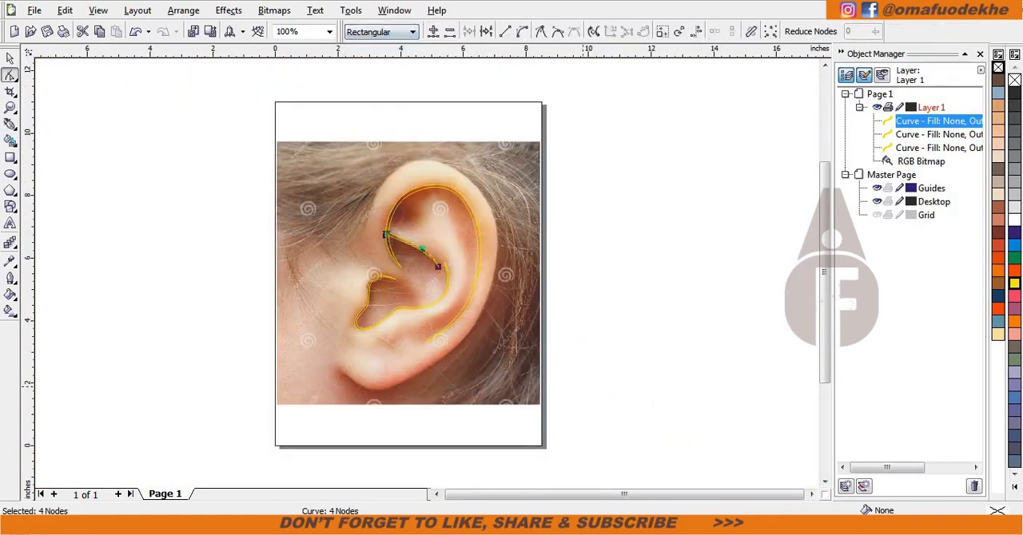
{"action": "left_click", "coordinate": [10, 60]}
{"action": "double_click", "coordinate": [9, 75]}
{"action": "double_click", "coordinate": [10, 59]}
{"action": "left_click", "coordinate": [298, 250], "text": "shift"}
{"action": "left_click", "coordinate": [998, 80]}
{"action": "right_click", "coordinate": [998, 69]}
{"action": "left_click", "coordinate": [648, 192]}
{"action": "scroll", "coordinate": [421, 246], "scroll_direction": "up", "scroll_amount": 1}
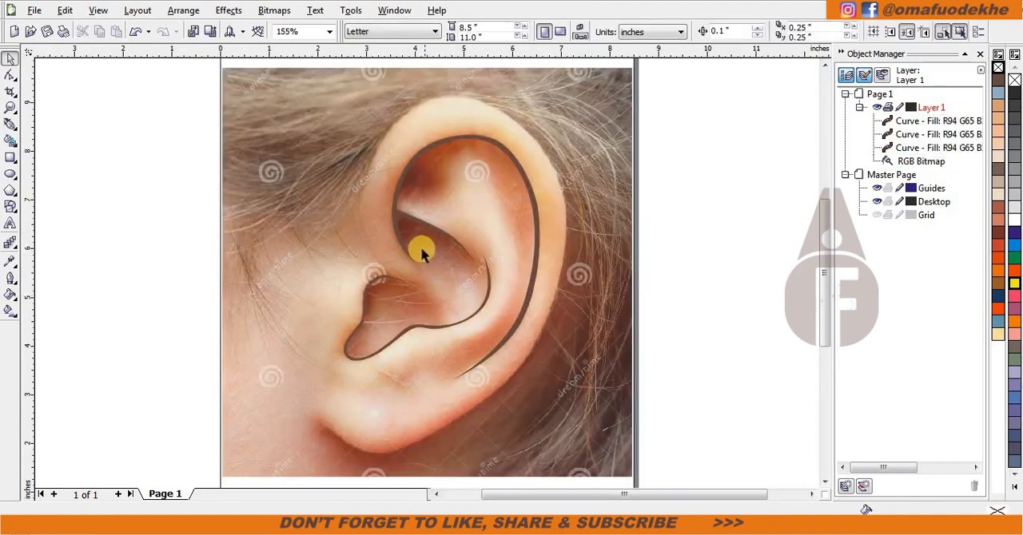
Step: Start a Bezier contour of the outer ear where the earlobe meets the cheek and trace the lobe's bottom
{"action": "double_click", "coordinate": [9, 59]}
{"action": "left_click", "coordinate": [9, 124]}
{"action": "scroll", "coordinate": [332, 404], "scroll_direction": "up", "scroll_amount": 1}
{"action": "left_click", "coordinate": [406, 253]}
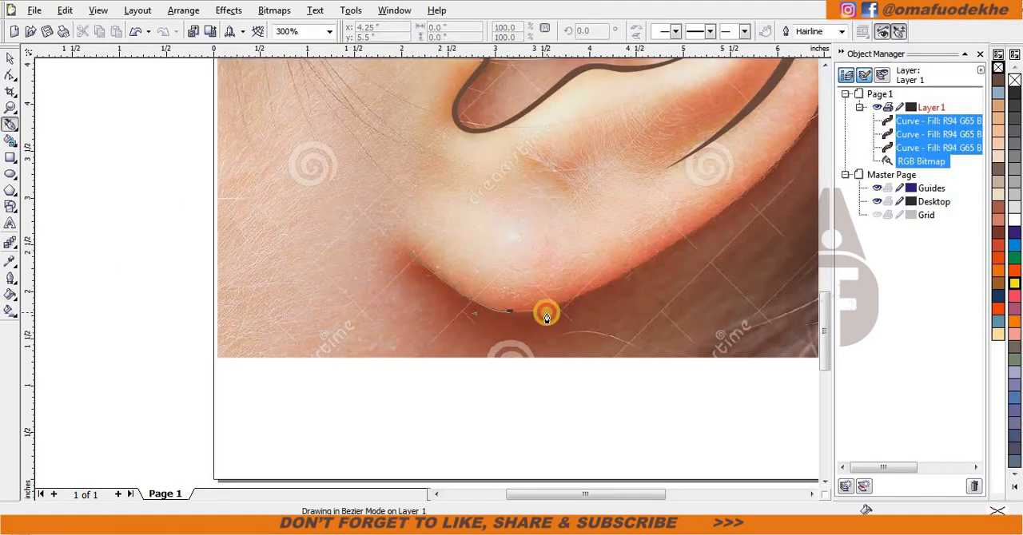
{"action": "left_click_drag", "start_coordinate": [546, 312], "coordinate": [550, 312]}
{"action": "scroll", "coordinate": [550, 312], "scroll_direction": "down", "scroll_amount": 2}
{"action": "scroll", "coordinate": [465, 246], "scroll_direction": "up", "scroll_amount": 2}
{"action": "left_click_drag", "start_coordinate": [525, 198], "coordinate": [632, 79]}
{"action": "scroll", "coordinate": [633, 77], "scroll_direction": "down", "scroll_amount": 2}
{"action": "scroll", "coordinate": [396, 230], "scroll_direction": "up", "scroll_amount": 2}
{"action": "left_click_drag", "start_coordinate": [493, 194], "coordinate": [445, 132]}
{"action": "key", "text": "ctrl+z"}
{"action": "scroll", "coordinate": [431, 159], "scroll_direction": "down", "scroll_amount": 2}
{"action": "key", "text": "ctrl+z"}
Step: Continue the outer ear contour up the back edge and over the helix top to the front of the ear
{"action": "scroll", "coordinate": [402, 323], "scroll_direction": "up", "scroll_amount": 2}
{"action": "left_click", "coordinate": [423, 255]}
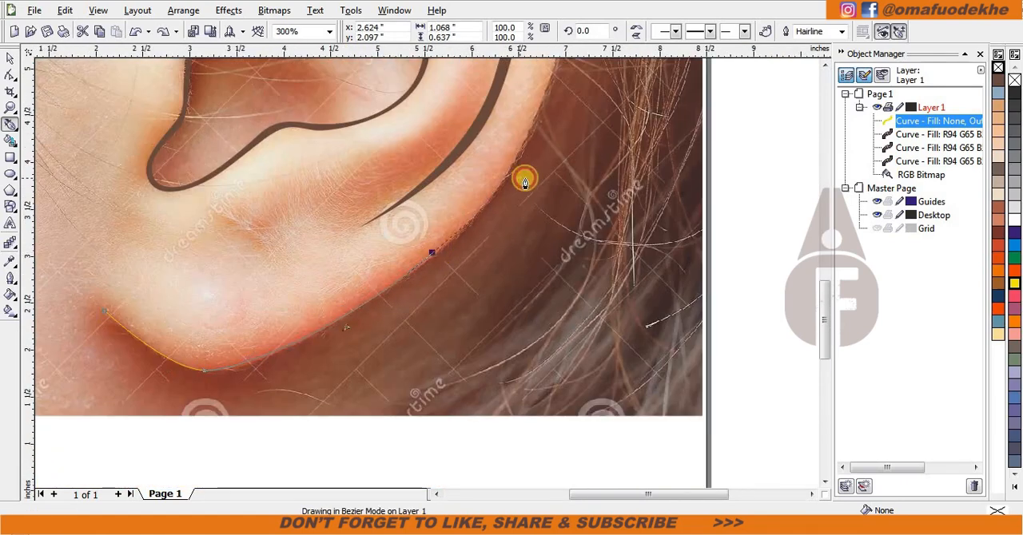
{"action": "left_click_drag", "start_coordinate": [524, 183], "coordinate": [413, 261]}
{"action": "left_click_drag", "start_coordinate": [474, 163], "coordinate": [489, 79]}
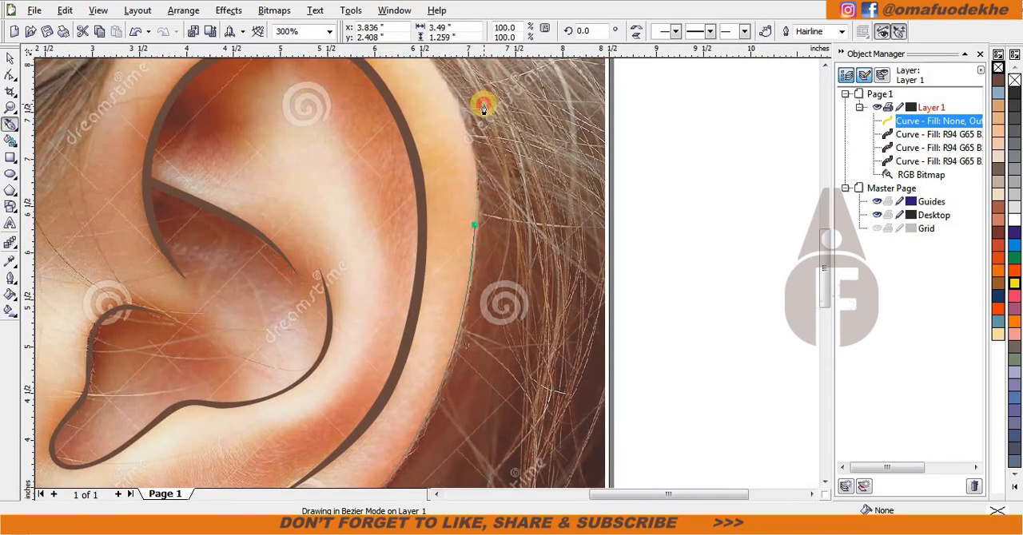
{"action": "scroll", "coordinate": [480, 108], "scroll_direction": "down", "scroll_amount": 2}
{"action": "scroll", "coordinate": [410, 201], "scroll_direction": "up", "scroll_amount": 2}
{"action": "left_click_drag", "start_coordinate": [398, 201], "coordinate": [337, 171]}
{"action": "left_click_drag", "start_coordinate": [227, 205], "coordinate": [179, 245]}
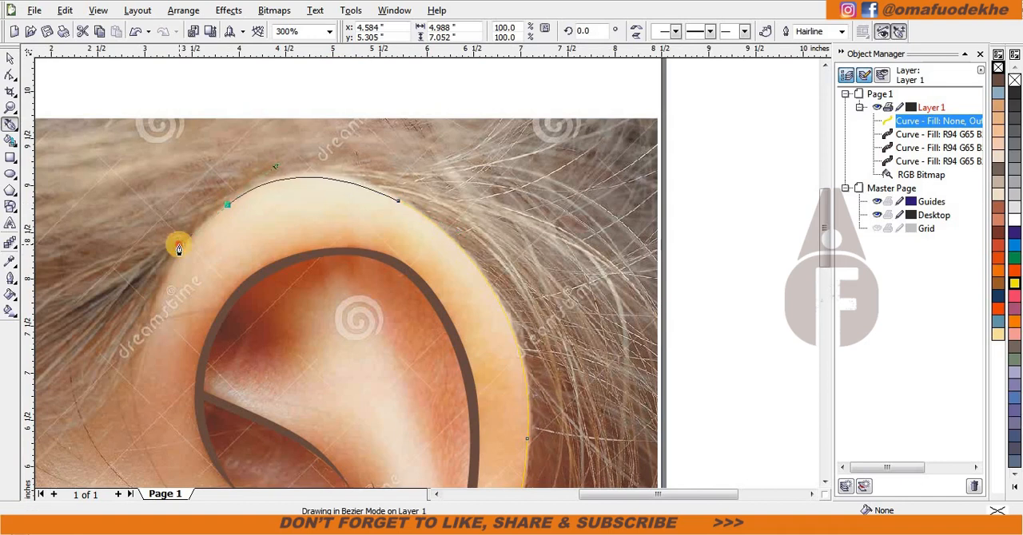
{"action": "left_click_drag", "start_coordinate": [139, 365], "coordinate": [126, 411]}
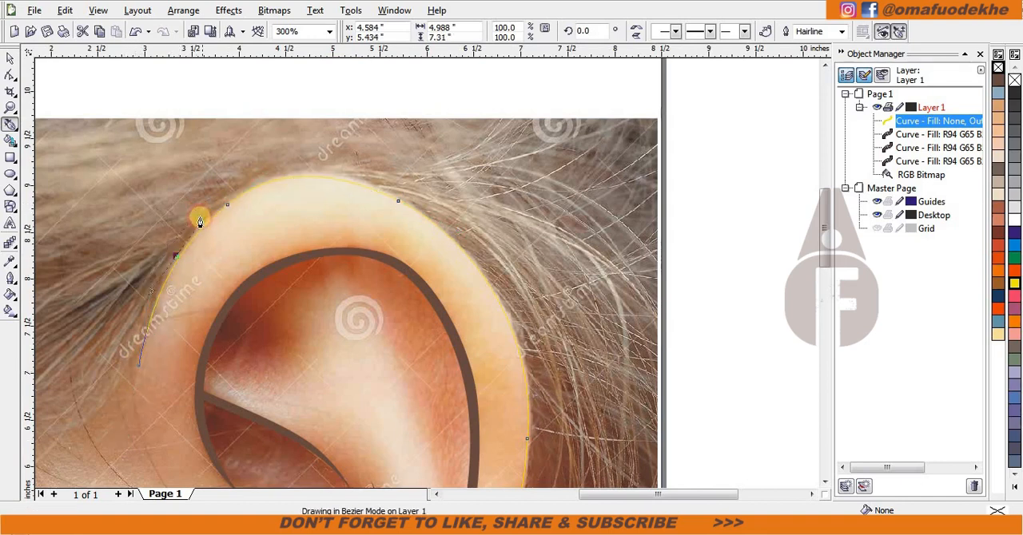
Step: Trace the contour's second edge slightly outside the first, over the helix top and down the back of the ear
{"action": "left_click_drag", "start_coordinate": [200, 219], "coordinate": [201, 218]}
{"action": "left_click_drag", "start_coordinate": [345, 167], "coordinate": [427, 193]}
{"action": "left_click_drag", "start_coordinate": [529, 357], "coordinate": [564, 463]}
{"action": "scroll", "coordinate": [565, 463], "scroll_direction": "down", "scroll_amount": 1}
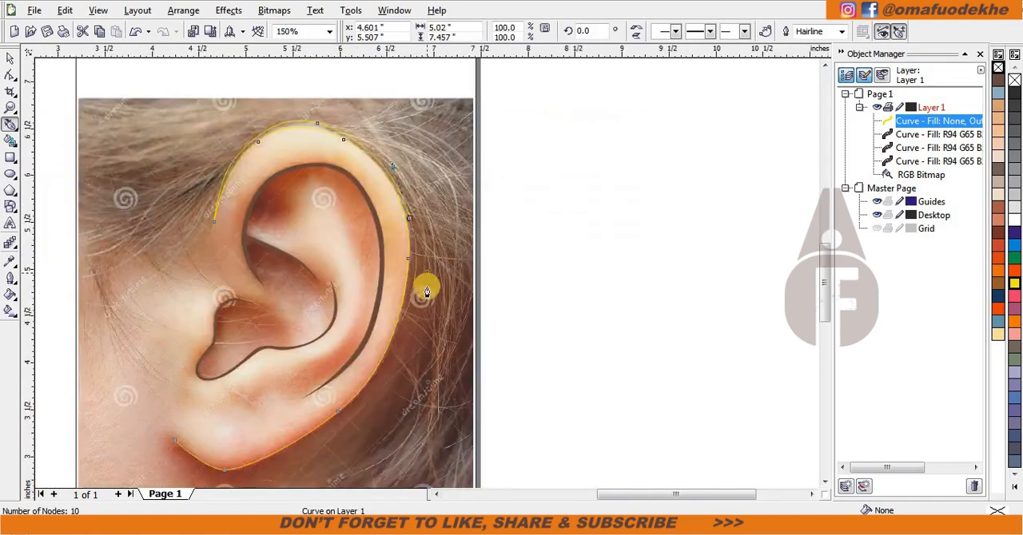
{"action": "scroll", "coordinate": [427, 292], "scroll_direction": "up", "scroll_amount": 2}
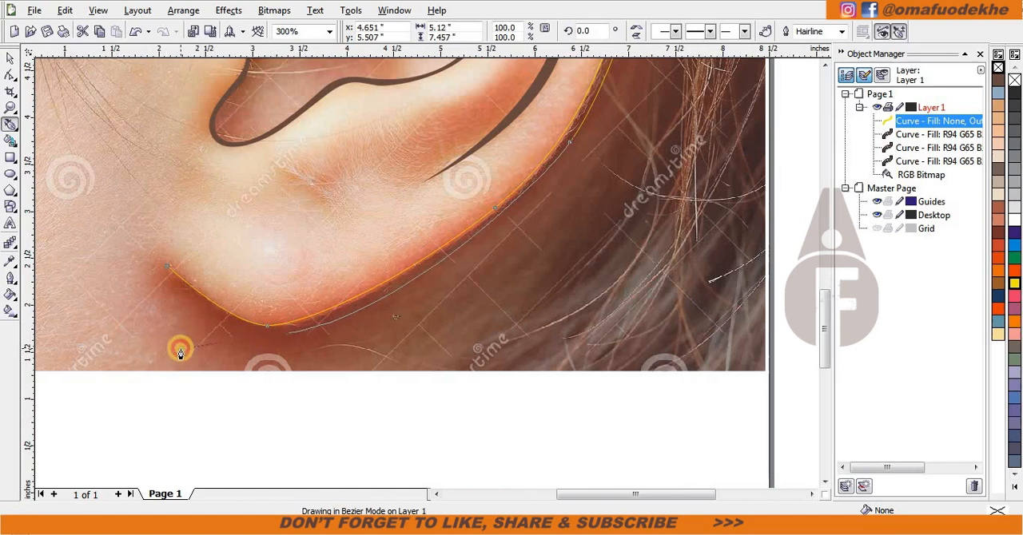
Step: Carry the contour's second edge beneath the earlobe and close the shape at its starting point
{"action": "left_click_drag", "start_coordinate": [181, 349], "coordinate": [167, 360]}
{"action": "key", "text": "ctrl+z"}
{"action": "scroll", "coordinate": [200, 264], "scroll_direction": "down", "scroll_amount": 1}
{"action": "scroll", "coordinate": [320, 268], "scroll_direction": "up", "scroll_amount": 1}
{"action": "scroll", "coordinate": [400, 328], "scroll_direction": "up", "scroll_amount": 1}
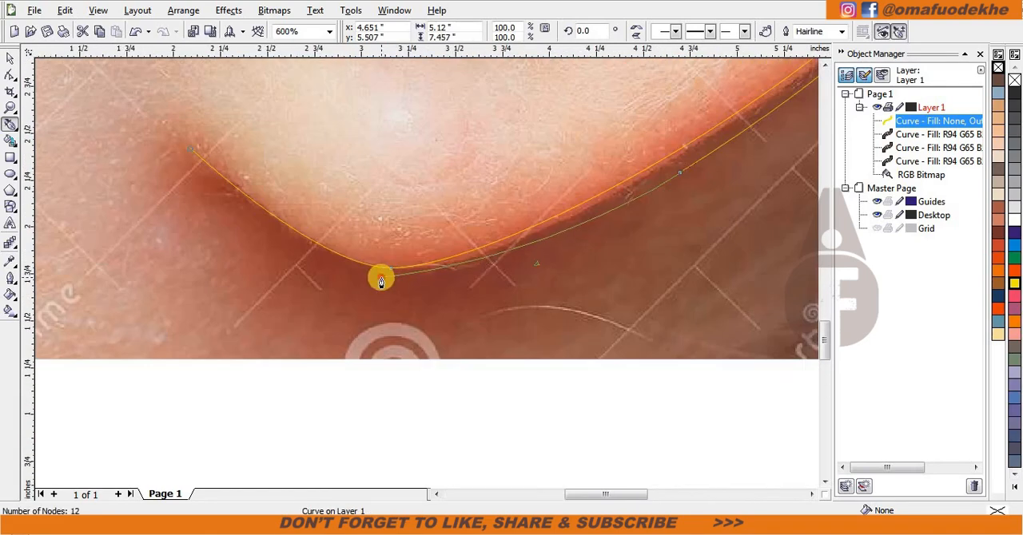
{"action": "scroll", "coordinate": [336, 272], "scroll_direction": "down", "scroll_amount": 1}
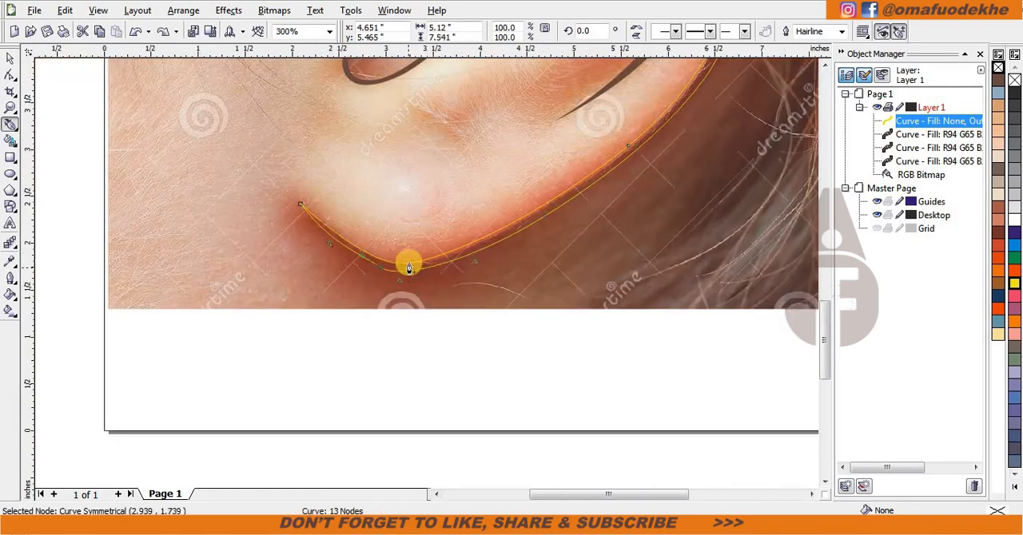
{"action": "scroll", "coordinate": [404, 256], "scroll_direction": "up", "scroll_amount": 1}
{"action": "left_click", "coordinate": [232, 116]}
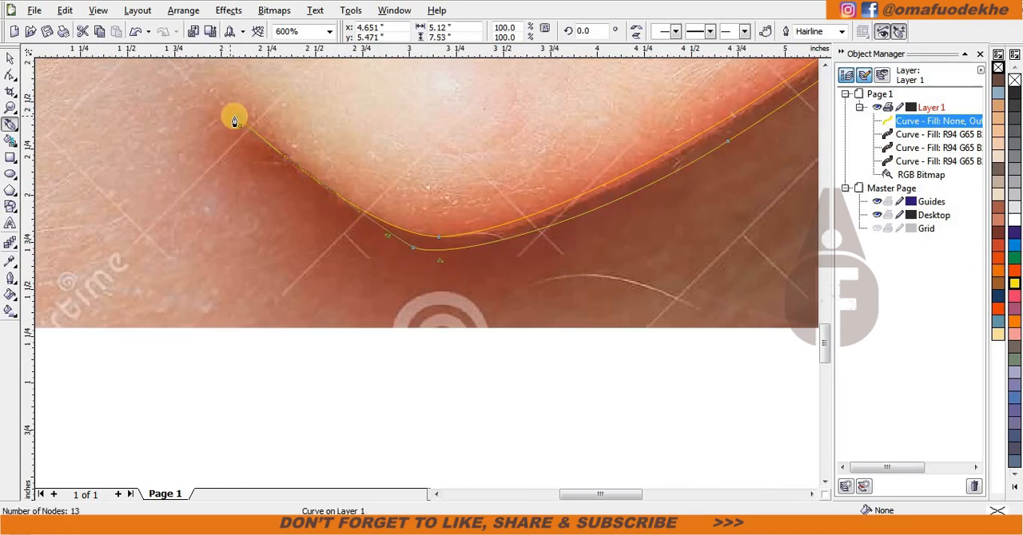
Step: Try adjusting the lobe end of the outer contour and filling it dark brown without an outline
{"action": "key", "text": "F10"}
{"action": "scroll", "coordinate": [411, 243], "scroll_direction": "up", "scroll_amount": 2}
{"action": "left_click_drag", "start_coordinate": [438, 268], "coordinate": [214, 304]}
{"action": "scroll", "coordinate": [537, 232], "scroll_direction": "down", "scroll_amount": 3}
{"action": "scroll", "coordinate": [537, 232], "scroll_direction": "down", "scroll_amount": 1}
{"action": "key", "text": "space"}
{"action": "left_click", "coordinate": [998, 80]}
{"action": "right_click", "coordinate": [998, 68]}
{"action": "scroll", "coordinate": [476, 319], "scroll_direction": "down", "scroll_amount": 1}
{"action": "scroll", "coordinate": [473, 251], "scroll_direction": "up", "scroll_amount": 1}
{"action": "key", "text": "ctrl+z"}
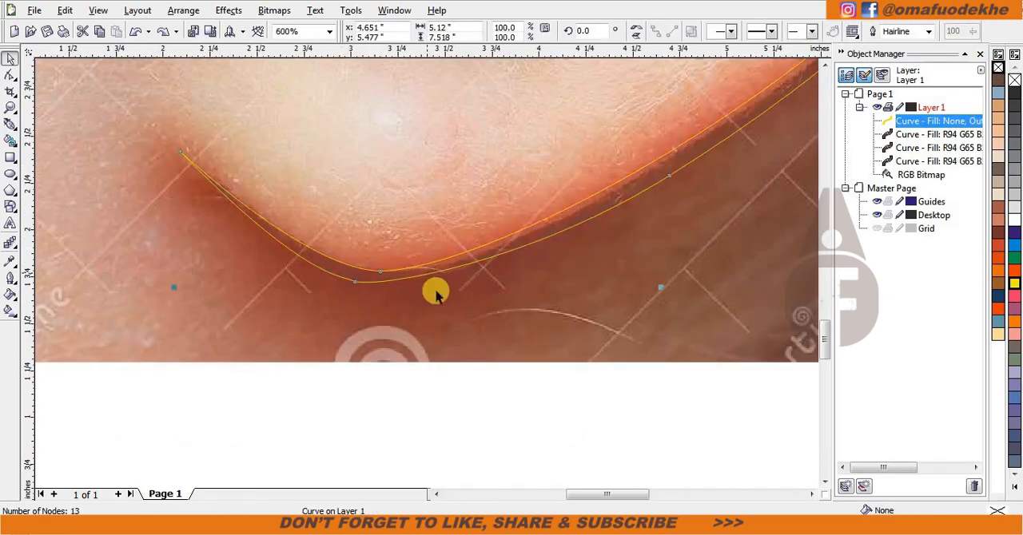
Step: Redraw the contour's closing segments under the earlobe and give the closed shape a dark brown fill without an outline
{"action": "key", "text": "F5"}
{"action": "left_click", "coordinate": [175, 156]}
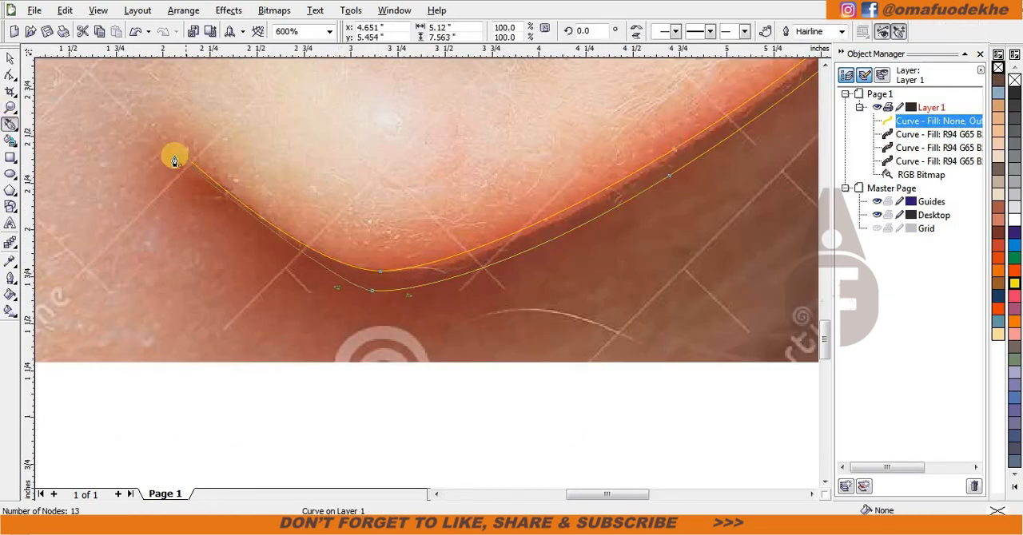
{"action": "scroll", "coordinate": [244, 235], "scroll_direction": "down", "scroll_amount": 2}
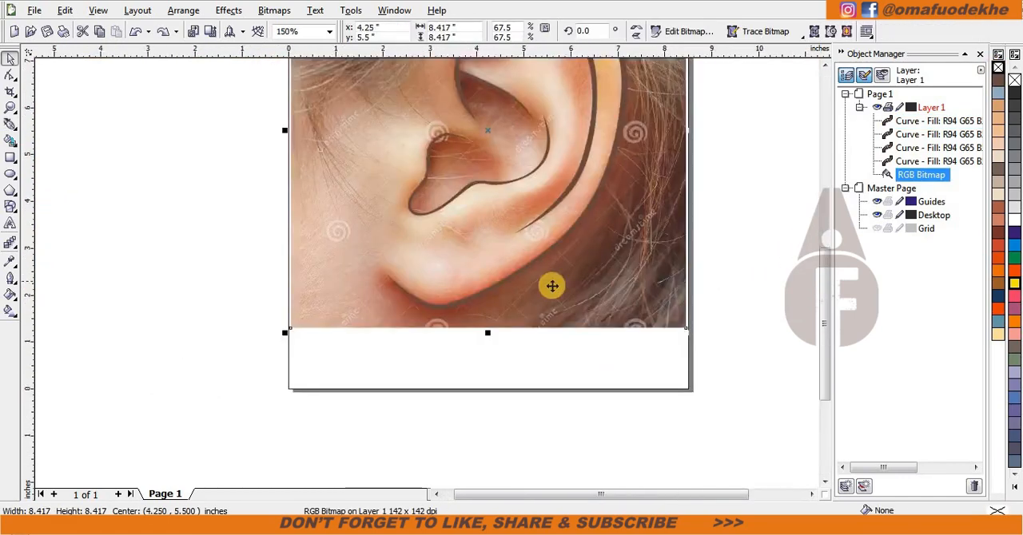
Step: Apply the Posterize effect to the ear photo bitmap
{"action": "scroll", "coordinate": [511, 240], "scroll_direction": "up", "scroll_amount": 2}
{"action": "left_click", "coordinate": [274, 9]}
{"action": "left_click", "coordinate": [228, 9]}
{"action": "mouse_move", "coordinate": [248, 42]}
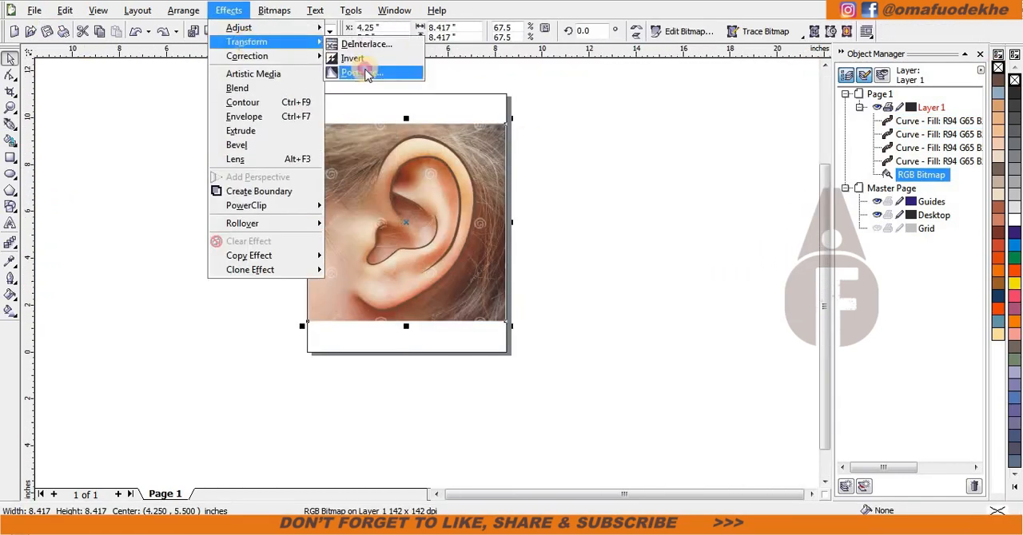
{"action": "left_click", "coordinate": [367, 74]}
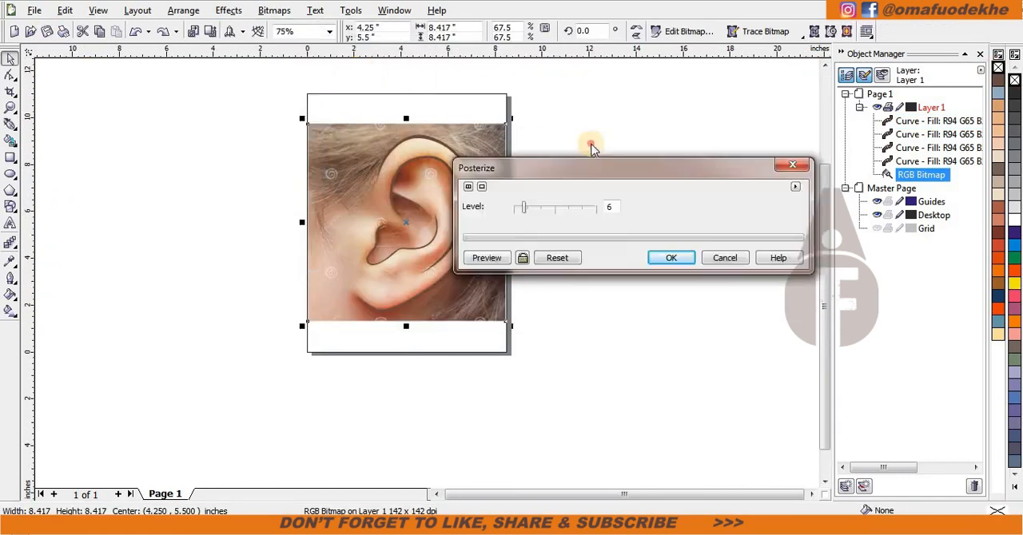
{"action": "left_click", "coordinate": [722, 226]}
Step: Start a Bezier outline of the concha area beneath the tragus and trace it down around the lower notch
{"action": "left_click", "coordinate": [11, 125]}
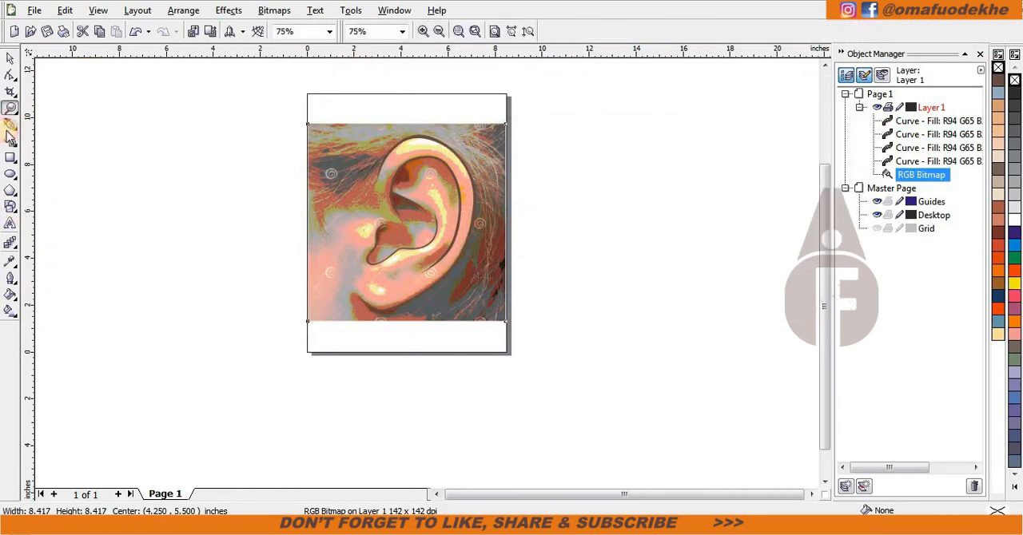
{"action": "scroll", "coordinate": [445, 190], "scroll_direction": "up", "scroll_amount": 3}
{"action": "left_click_drag", "start_coordinate": [356, 260], "coordinate": [356, 262]}
{"action": "left_click_drag", "start_coordinate": [336, 393], "coordinate": [292, 458]}
{"action": "left_click_drag", "start_coordinate": [304, 477], "coordinate": [405, 289]}
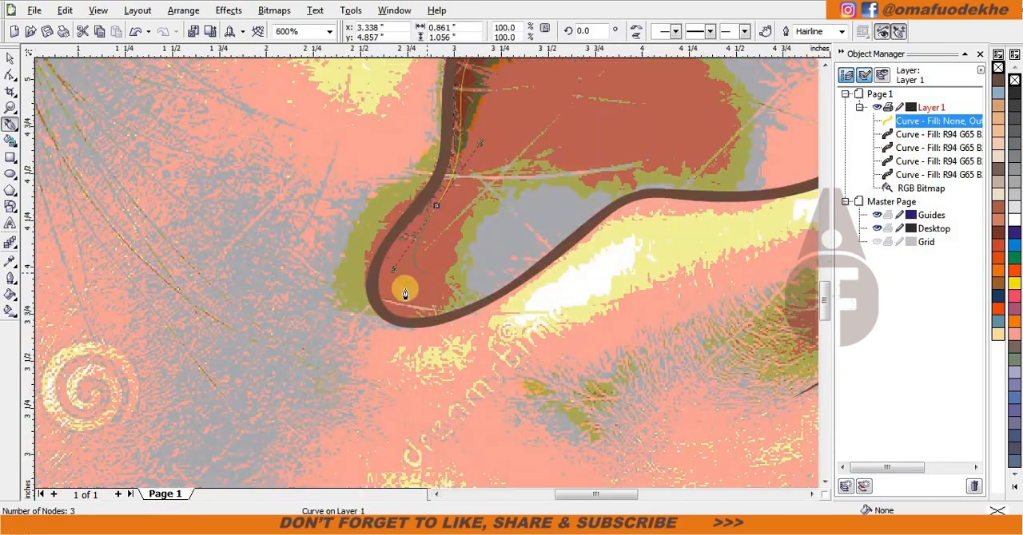
{"action": "left_click_drag", "start_coordinate": [572, 234], "coordinate": [598, 215]}
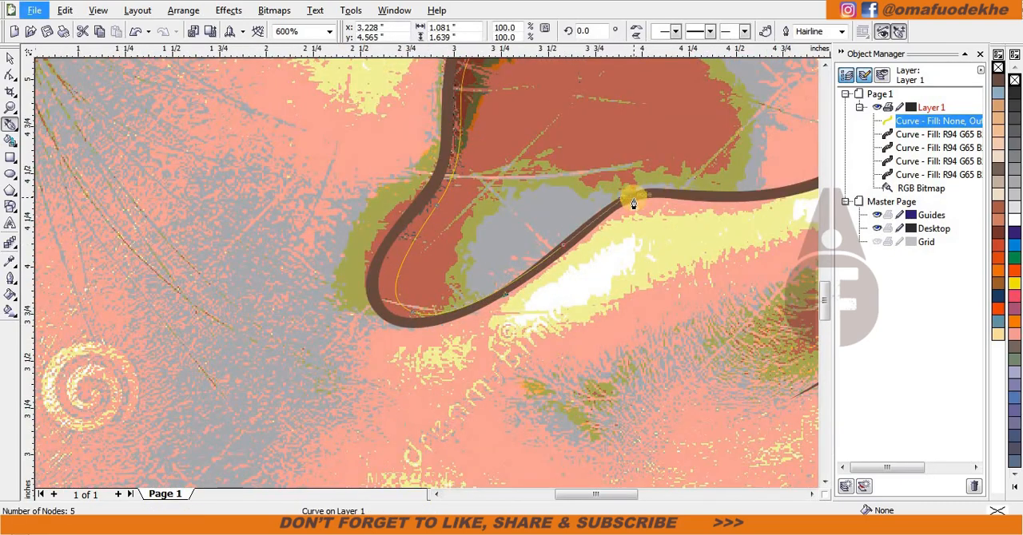
Step: Continue the concha outline from the lower notch along the dark crease and up to the antihelix crease's upper tip
{"action": "scroll", "coordinate": [634, 199], "scroll_direction": "up", "scroll_amount": 1}
{"action": "left_click", "coordinate": [456, 249]}
{"action": "scroll", "coordinate": [457, 249], "scroll_direction": "down", "scroll_amount": 2}
{"action": "scroll", "coordinate": [530, 250], "scroll_direction": "up", "scroll_amount": 1}
{"action": "left_click_drag", "start_coordinate": [458, 260], "coordinate": [515, 190]}
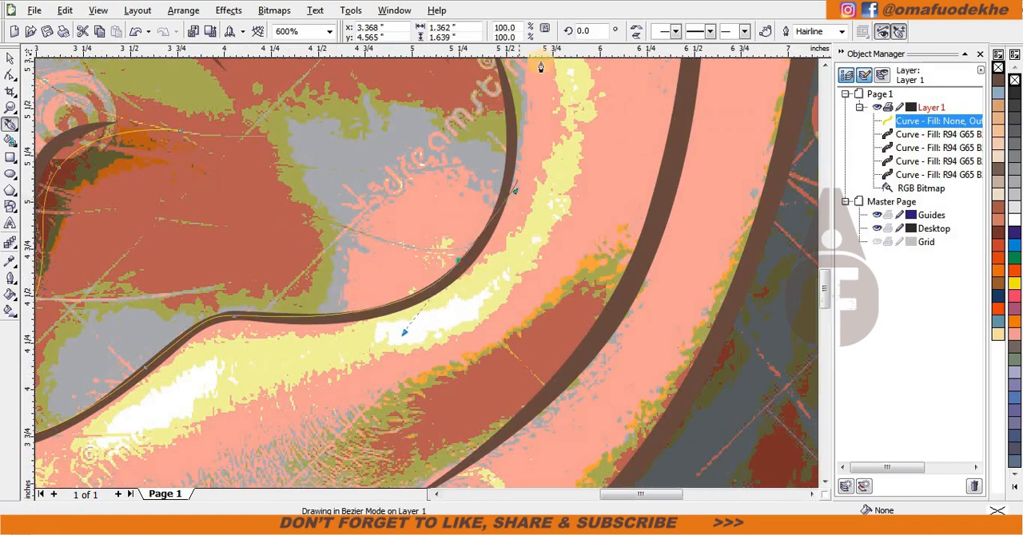
{"action": "scroll", "coordinate": [541, 67], "scroll_direction": "down", "scroll_amount": 1}
{"action": "scroll", "coordinate": [444, 153], "scroll_direction": "up", "scroll_amount": 1}
{"action": "left_click_drag", "start_coordinate": [445, 278], "coordinate": [437, 270]}
{"action": "left_click_drag", "start_coordinate": [410, 195], "coordinate": [410, 195]}
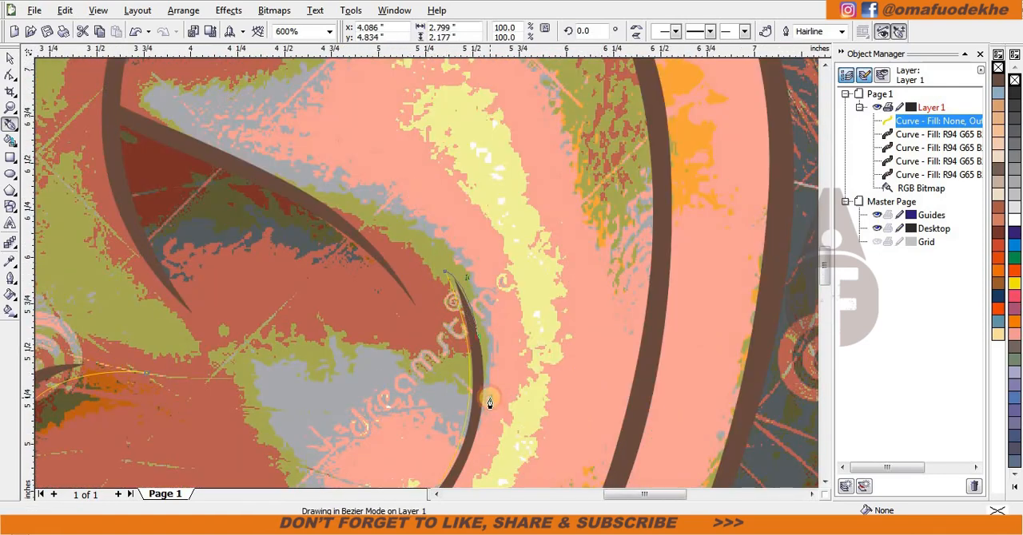
Step: Trace the concha outline back down the outer side of the crease and around the bottom of the lower notch
{"action": "scroll", "coordinate": [490, 403], "scroll_direction": "down", "scroll_amount": 1}
{"action": "scroll", "coordinate": [423, 274], "scroll_direction": "up", "scroll_amount": 1}
{"action": "left_click_drag", "start_coordinate": [428, 279], "coordinate": [320, 340]}
{"action": "scroll", "coordinate": [347, 335], "scroll_direction": "up", "scroll_amount": 2}
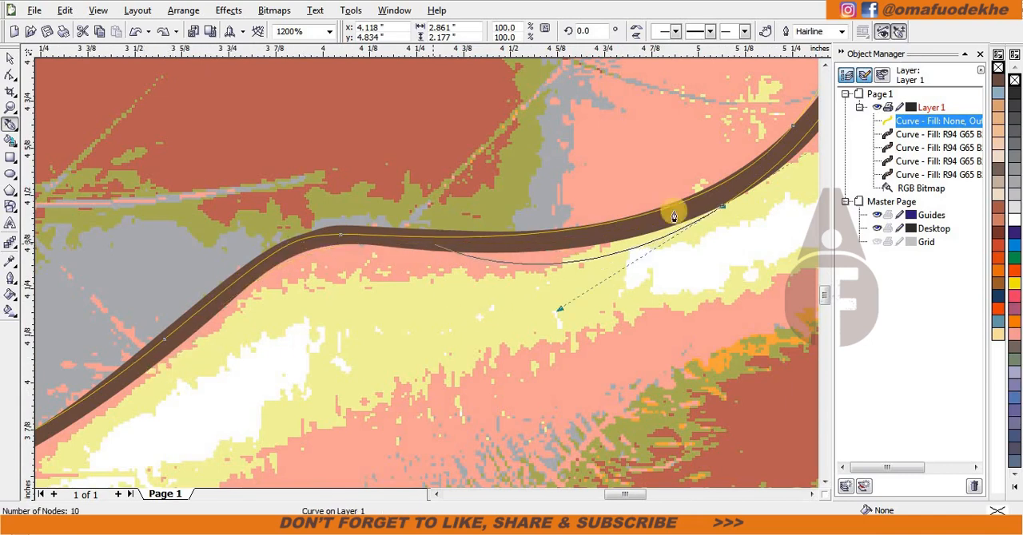
{"action": "scroll", "coordinate": [405, 286], "scroll_direction": "down", "scroll_amount": 1}
{"action": "scroll", "coordinate": [361, 345], "scroll_direction": "up", "scroll_amount": 1}
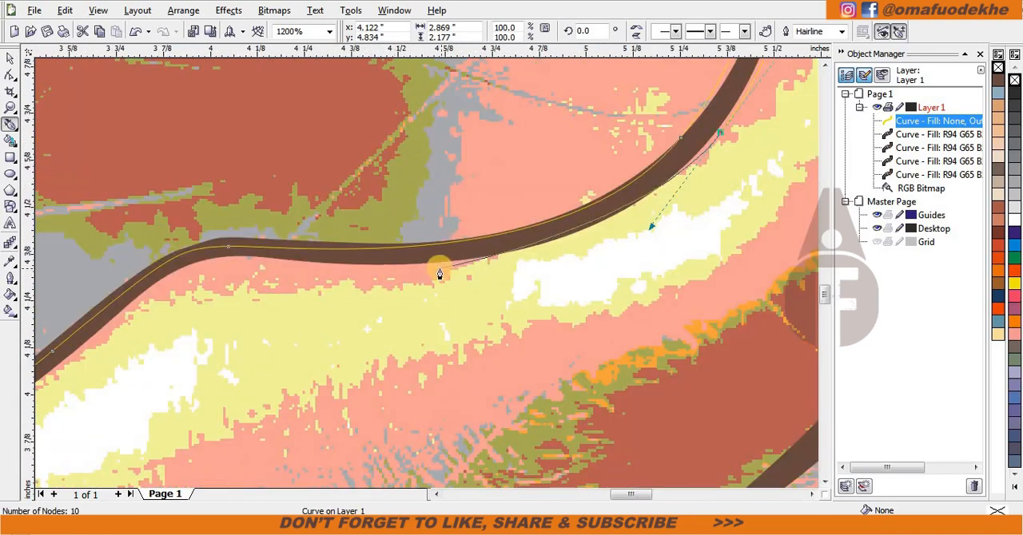
{"action": "left_click_drag", "start_coordinate": [432, 270], "coordinate": [347, 275]}
{"action": "scroll", "coordinate": [87, 334], "scroll_direction": "down", "scroll_amount": 1}
{"action": "scroll", "coordinate": [387, 291], "scroll_direction": "up", "scroll_amount": 1}
{"action": "left_click_drag", "start_coordinate": [468, 273], "coordinate": [444, 310]}
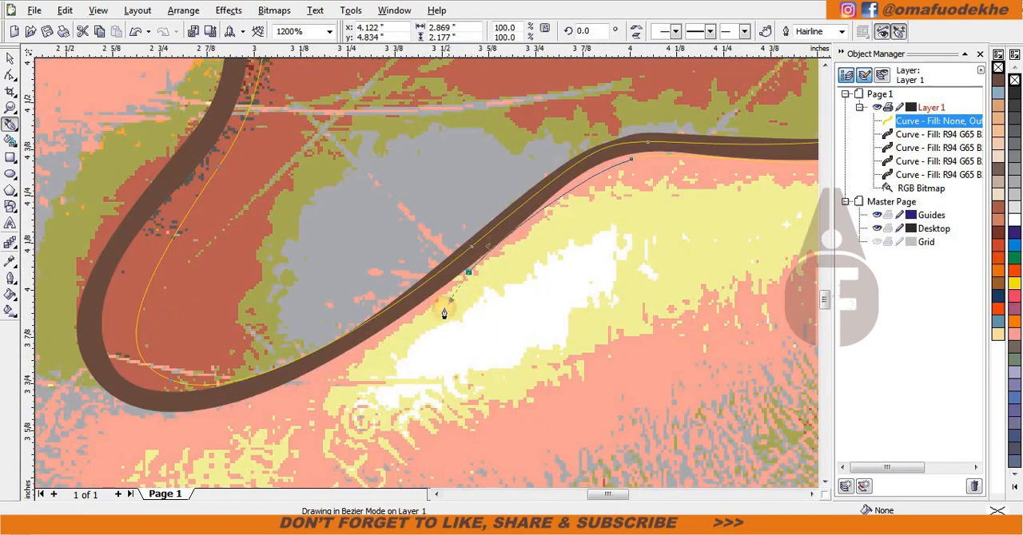
{"action": "left_click_drag", "start_coordinate": [169, 417], "coordinate": [116, 412]}
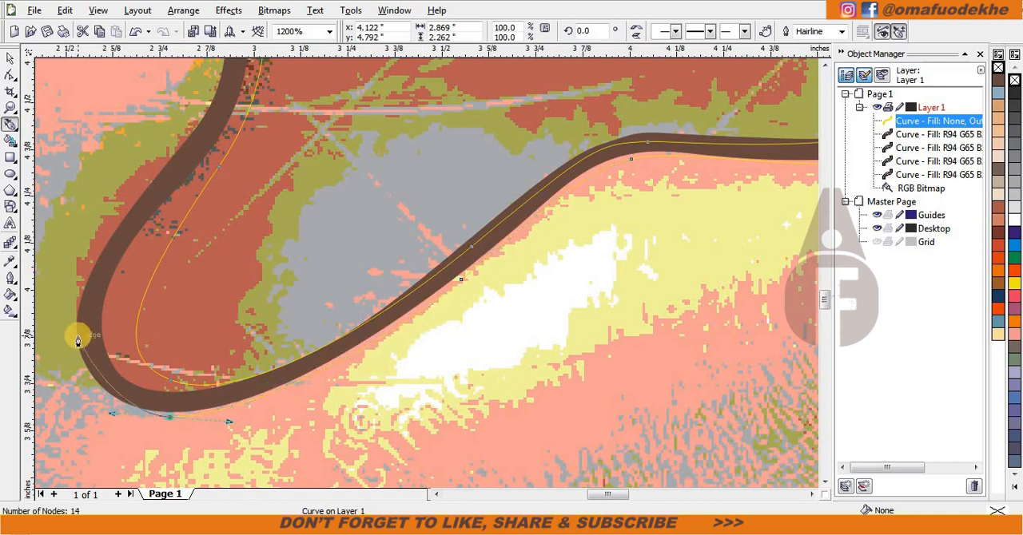
Step: Trace the outline up the outer side of the tragus crease and close it at its starting tip
{"action": "left_click_drag", "start_coordinate": [75, 280], "coordinate": [71, 277]}
{"action": "scroll", "coordinate": [71, 276], "scroll_direction": "down", "scroll_amount": 1}
{"action": "scroll", "coordinate": [477, 222], "scroll_direction": "up", "scroll_amount": 1}
{"action": "left_click_drag", "start_coordinate": [399, 324], "coordinate": [446, 283]}
{"action": "scroll", "coordinate": [446, 284], "scroll_direction": "down", "scroll_amount": 1}
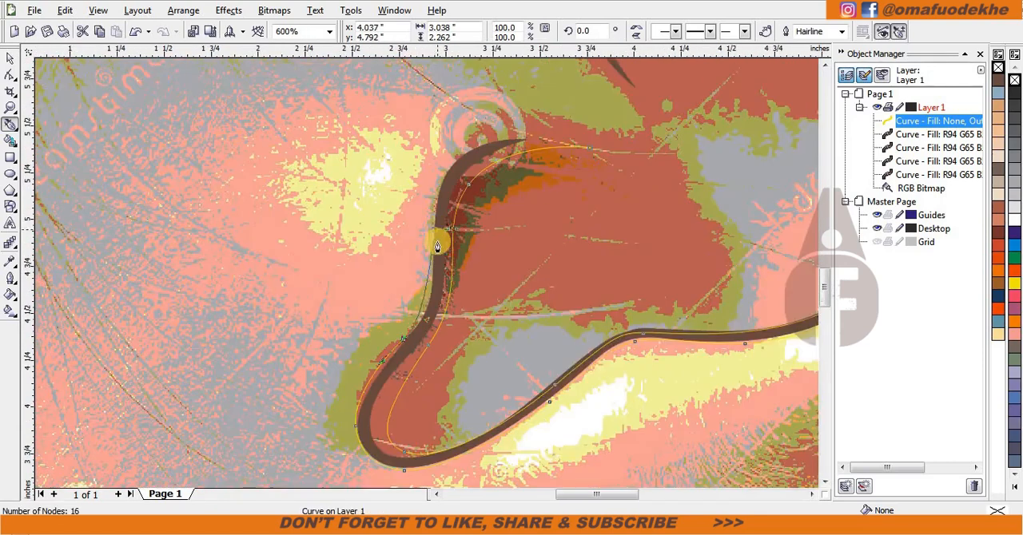
{"action": "scroll", "coordinate": [437, 239], "scroll_direction": "up", "scroll_amount": 1}
{"action": "scroll", "coordinate": [409, 145], "scroll_direction": "down", "scroll_amount": 1}
{"action": "scroll", "coordinate": [499, 171], "scroll_direction": "up", "scroll_amount": 1}
{"action": "left_click_drag", "start_coordinate": [594, 285], "coordinate": [522, 265]}
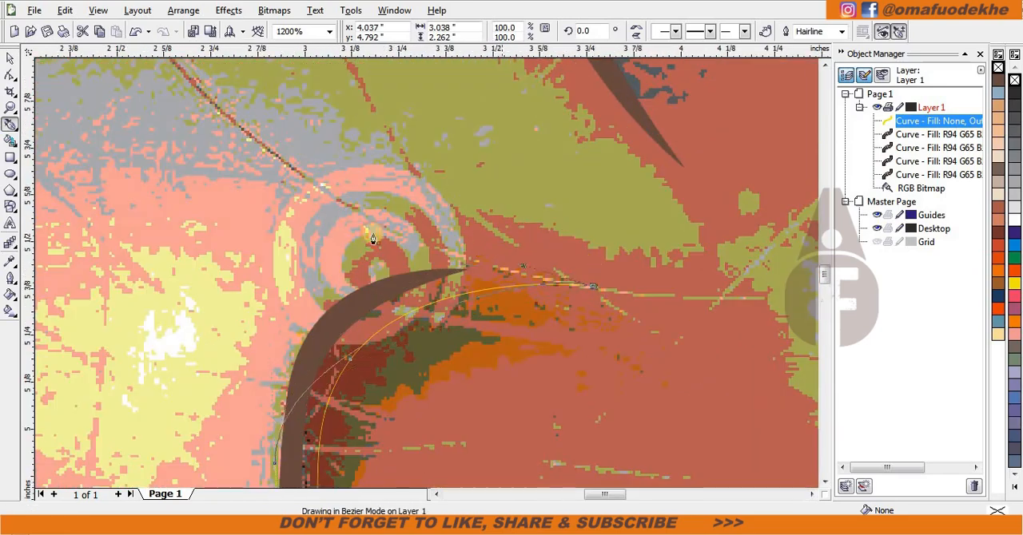
{"action": "left_click_drag", "start_coordinate": [325, 219], "coordinate": [325, 220]}
Step: Draw a closed Bezier shading shape beneath the tragus crease, with a pointed tip and a lower end over the crease
{"action": "scroll", "coordinate": [357, 414], "scroll_direction": "down", "scroll_amount": 1}
{"action": "scroll", "coordinate": [462, 265], "scroll_direction": "up", "scroll_amount": 1}
{"action": "left_click", "coordinate": [354, 172]}
{"action": "left_click_drag", "start_coordinate": [600, 210], "coordinate": [690, 261]}
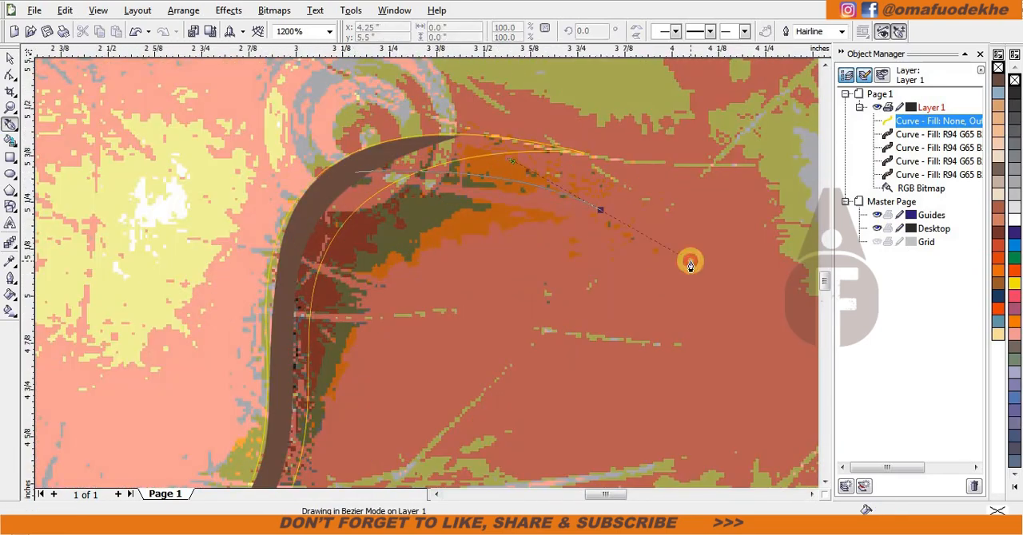
{"action": "left_click", "coordinate": [601, 210], "text": "alt"}
{"action": "left_click", "coordinate": [375, 272]}
{"action": "scroll", "coordinate": [375, 272], "scroll_direction": "down", "scroll_amount": 1}
{"action": "scroll", "coordinate": [386, 323], "scroll_direction": "up", "scroll_amount": 1}
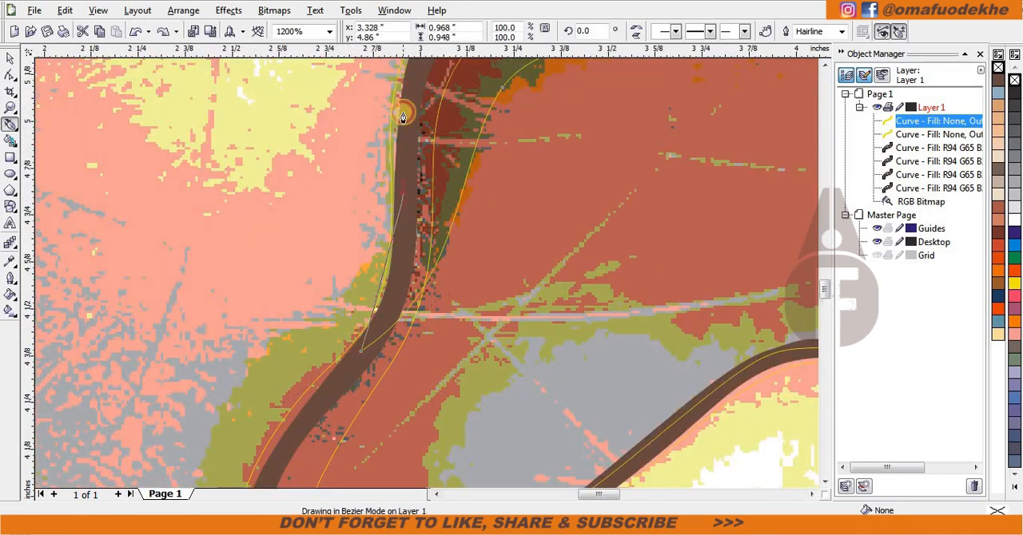
{"action": "left_click", "coordinate": [402, 117]}
{"action": "scroll", "coordinate": [403, 117], "scroll_direction": "down", "scroll_amount": 1}
{"action": "scroll", "coordinate": [477, 245], "scroll_direction": "up", "scroll_amount": 1}
{"action": "left_click", "coordinate": [450, 244]}
Step: Start a Bezier shading outline at the upper crease's pointed end and trace the dark hollow beneath it
{"action": "scroll", "coordinate": [450, 245], "scroll_direction": "down", "scroll_amount": 1}
{"action": "scroll", "coordinate": [516, 269], "scroll_direction": "up", "scroll_amount": 1}
{"action": "left_click", "coordinate": [730, 478]}
{"action": "left_click_drag", "start_coordinate": [630, 376], "coordinate": [588, 347]}
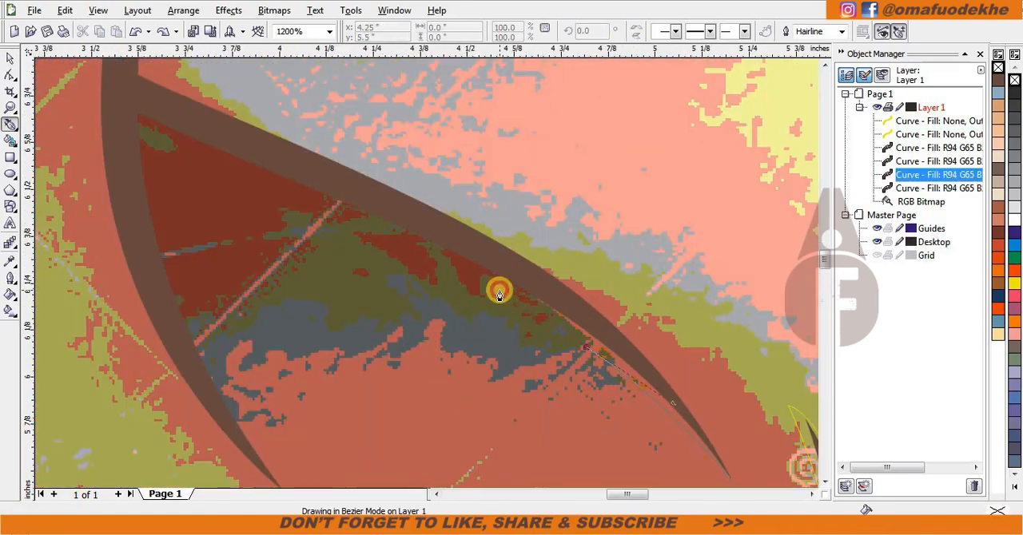
{"action": "left_click", "coordinate": [183, 229]}
{"action": "scroll", "coordinate": [482, 405], "scroll_direction": "down", "scroll_amount": 1}
{"action": "left_click", "coordinate": [462, 369]}
{"action": "scroll", "coordinate": [462, 369], "scroll_direction": "down", "scroll_amount": 1}
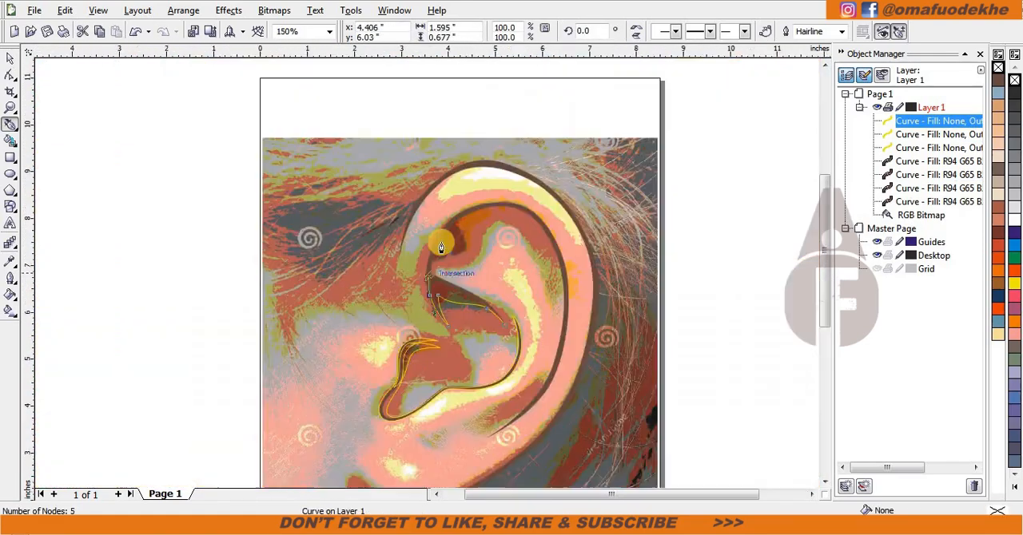
Step: Extend the shading outline up the inner helix crease, over its top and down the far side
{"action": "scroll", "coordinate": [433, 232], "scroll_direction": "up", "scroll_amount": 1}
{"action": "left_click_drag", "start_coordinate": [474, 138], "coordinate": [475, 135]}
{"action": "scroll", "coordinate": [475, 135], "scroll_direction": "down", "scroll_amount": 1}
{"action": "scroll", "coordinate": [511, 171], "scroll_direction": "up", "scroll_amount": 1}
{"action": "left_click_drag", "start_coordinate": [365, 190], "coordinate": [525, 198]}
{"action": "left_click_drag", "start_coordinate": [631, 411], "coordinate": [650, 464]}
{"action": "scroll", "coordinate": [651, 464], "scroll_direction": "down", "scroll_amount": 1}
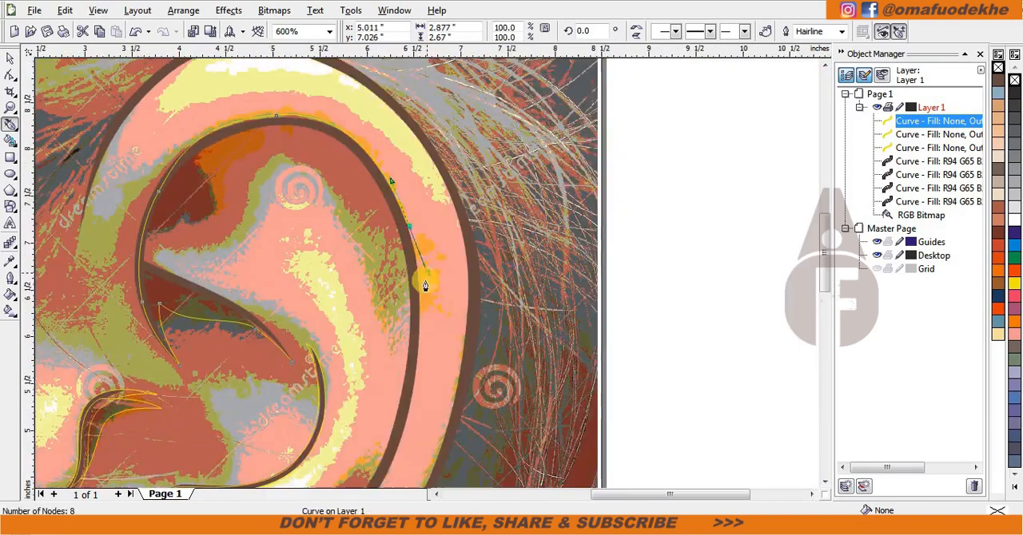
Step: Trace the outline down the inner helix crease and around the shadow at its lower end, and close the shape
{"action": "scroll", "coordinate": [425, 283], "scroll_direction": "down", "scroll_amount": 1}
{"action": "scroll", "coordinate": [410, 335], "scroll_direction": "up", "scroll_amount": 1}
{"action": "left_click_drag", "start_coordinate": [408, 376], "coordinate": [394, 393]}
{"action": "scroll", "coordinate": [304, 444], "scroll_direction": "down", "scroll_amount": 1}
{"action": "scroll", "coordinate": [424, 281], "scroll_direction": "up", "scroll_amount": 2}
{"action": "left_click_drag", "start_coordinate": [516, 260], "coordinate": [349, 344]}
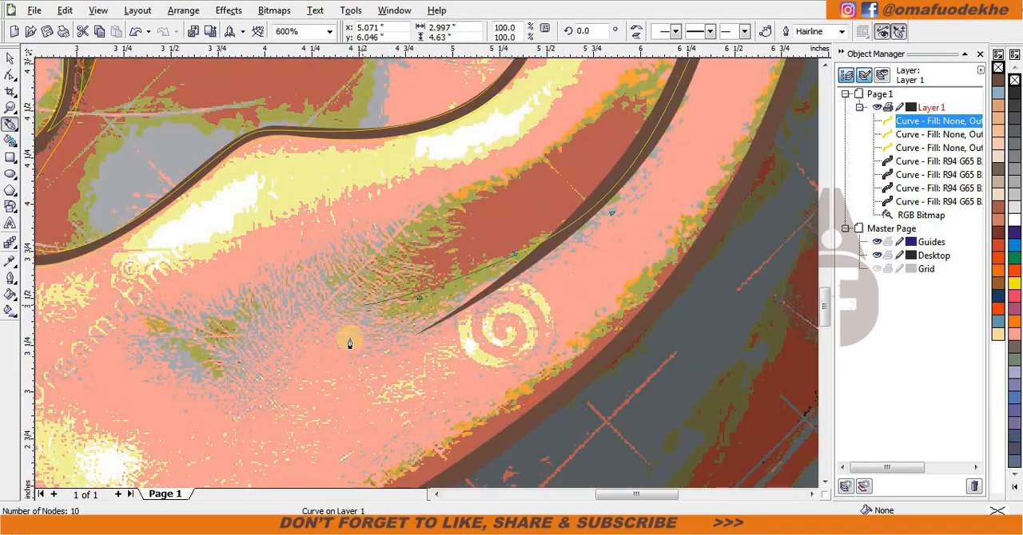
{"action": "scroll", "coordinate": [296, 380], "scroll_direction": "down", "scroll_amount": 3}
{"action": "scroll", "coordinate": [482, 198], "scroll_direction": "up", "scroll_amount": 1}
{"action": "scroll", "coordinate": [425, 334], "scroll_direction": "up", "scroll_amount": 1}
{"action": "left_click", "coordinate": [481, 171]}
Step: Draw a closed Bezier shading strip along the outer contour's lower edge and around the earlobe
{"action": "scroll", "coordinate": [426, 320], "scroll_direction": "down", "scroll_amount": 2}
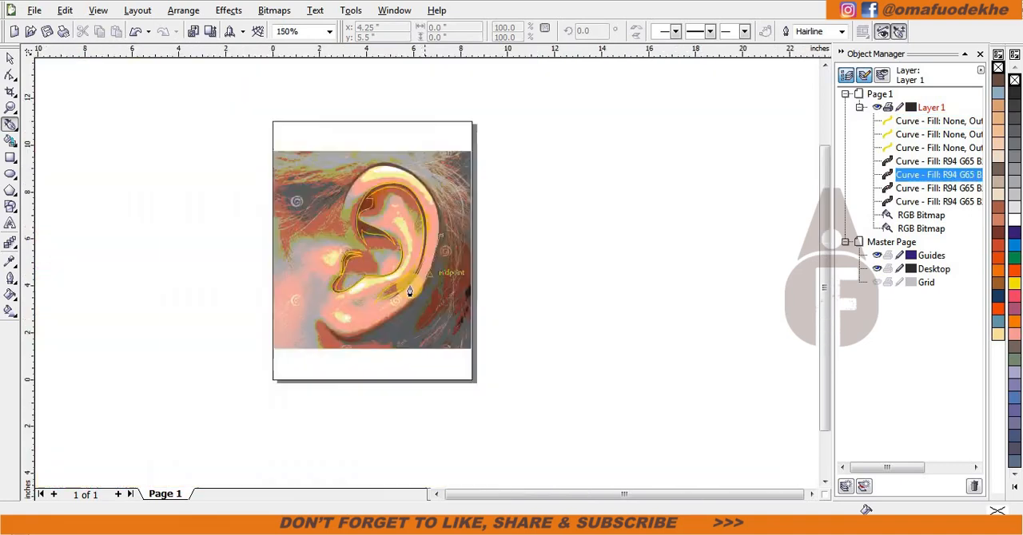
{"action": "scroll", "coordinate": [411, 294], "scroll_direction": "up", "scroll_amount": 2}
{"action": "left_click_drag", "start_coordinate": [459, 269], "coordinate": [423, 304]}
{"action": "left_click_drag", "start_coordinate": [371, 365], "coordinate": [369, 367]}
{"action": "scroll", "coordinate": [190, 418], "scroll_direction": "up", "scroll_amount": 1}
{"action": "left_click_drag", "start_coordinate": [450, 288], "coordinate": [357, 309]}
{"action": "left_click", "coordinate": [188, 163]}
{"action": "scroll", "coordinate": [479, 264], "scroll_direction": "down", "scroll_amount": 2}
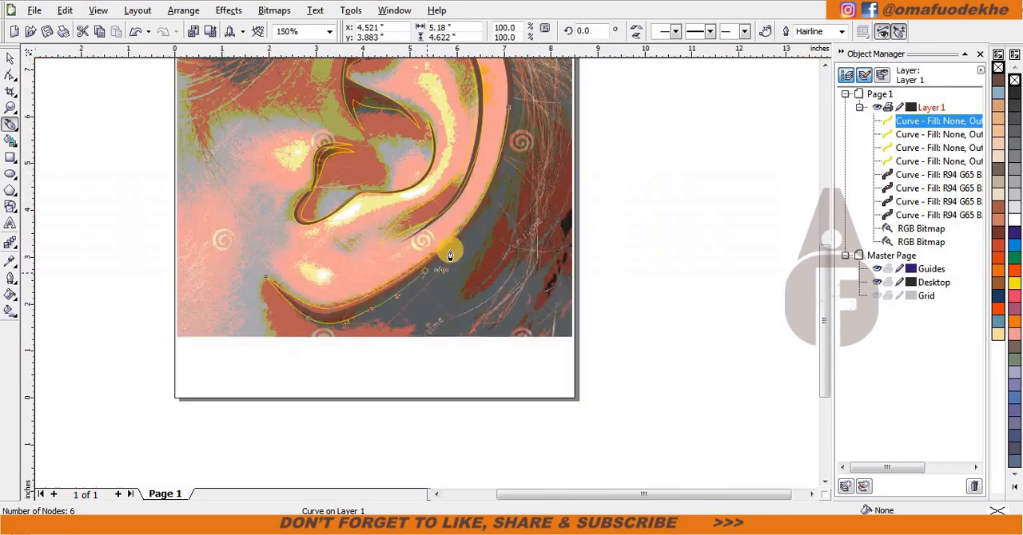
{"action": "left_click_drag", "start_coordinate": [466, 296], "coordinate": [451, 311]}
{"action": "left_click", "coordinate": [322, 373]}
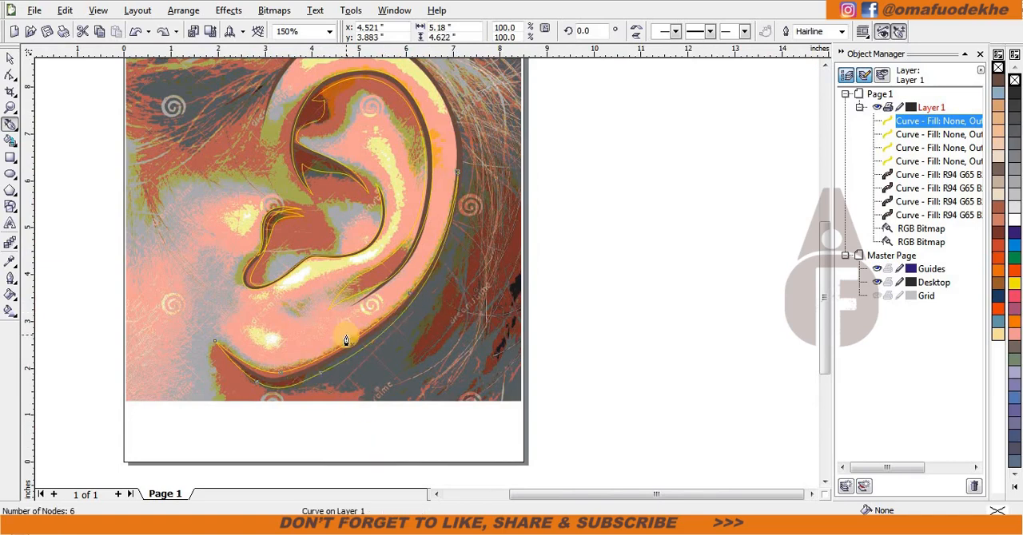
Step: Select the four unfilled shading shapes and group them
{"action": "scroll", "coordinate": [360, 275], "scroll_direction": "down", "scroll_amount": 1}
{"action": "scroll", "coordinate": [435, 199], "scroll_direction": "up", "scroll_amount": 2}
{"action": "scroll", "coordinate": [240, 336], "scroll_direction": "down", "scroll_amount": 1}
{"action": "key", "text": "space"}
{"action": "left_click", "coordinate": [445, 349], "text": "shift"}
{"action": "left_click", "coordinate": [449, 306], "text": "shift"}
{"action": "left_click", "coordinate": [477, 313], "text": "shift"}
{"action": "key", "text": "ctrl+g"}
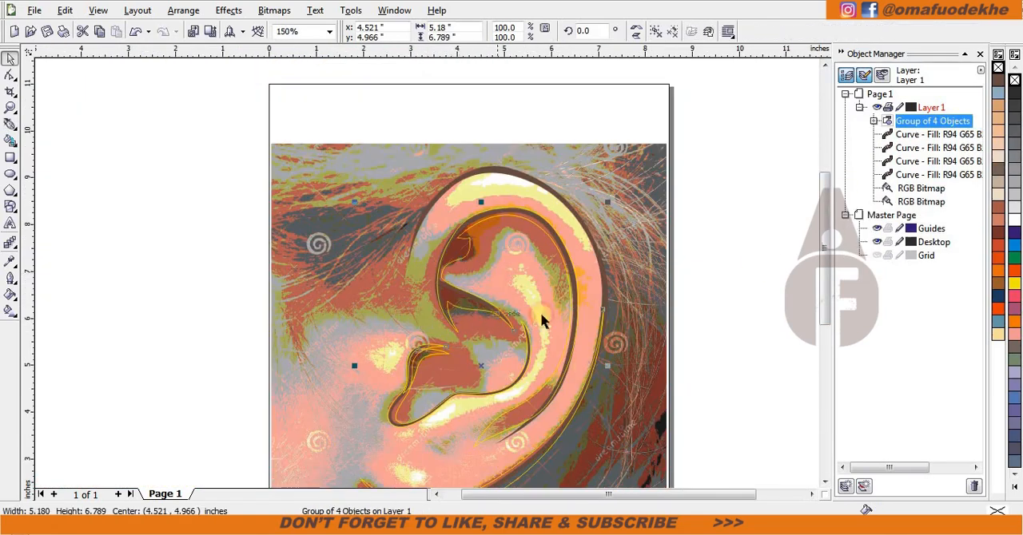
Step: Place the shading group behind the dark brown line art and give it a tan fill without an outline
{"action": "right_click", "coordinate": [456, 252]}
{"action": "mouse_move", "coordinate": [544, 398]}
{"action": "left_click", "coordinate": [642, 506]}
{"action": "left_click", "coordinate": [553, 184]}
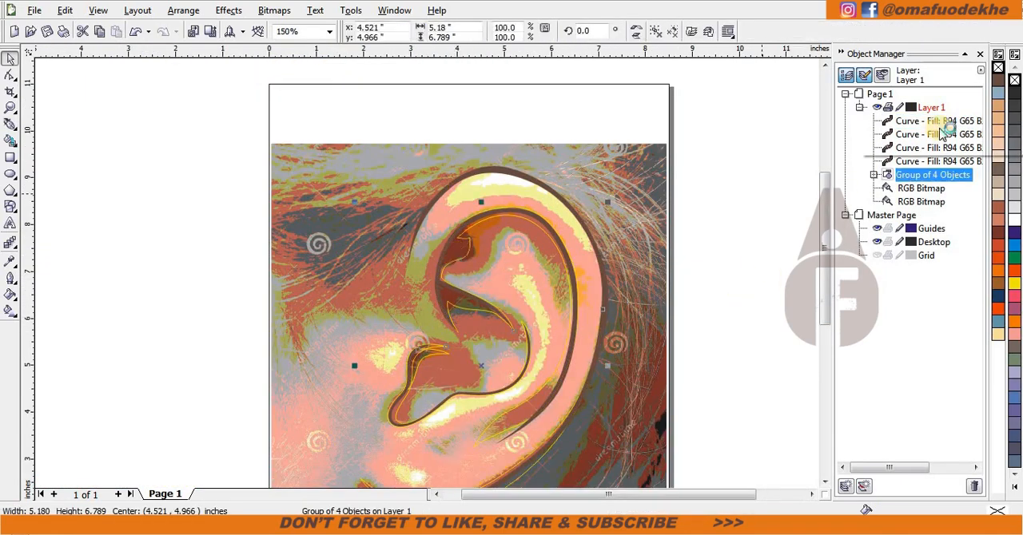
{"action": "left_click", "coordinate": [997, 105]}
{"action": "right_click", "coordinate": [998, 68]}
{"action": "left_click", "coordinate": [746, 309]}
Step: Try moving the posterized bitmap aside and sending it one level back, and undo both changes
{"action": "scroll", "coordinate": [531, 368], "scroll_direction": "down", "scroll_amount": 1}
{"action": "left_click_drag", "start_coordinate": [459, 320], "coordinate": [277, 318]}
{"action": "key", "text": "ctrl+z"}
{"action": "key", "text": "ctrl+Page_Down"}
{"action": "scroll", "coordinate": [360, 274], "scroll_direction": "up", "scroll_amount": 2}
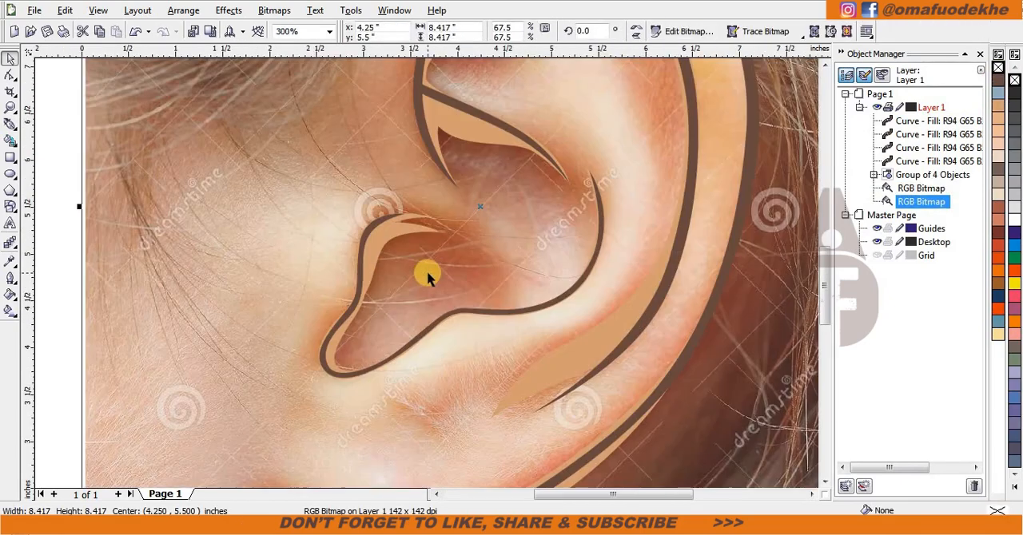
{"action": "key", "text": "ctrl+z"}
{"action": "scroll", "coordinate": [425, 272], "scroll_direction": "down", "scroll_amount": 1}
Step: Send the posterized bitmap one level back, behind the original ear photo
{"action": "key", "text": "space"}
{"action": "scroll", "coordinate": [520, 232], "scroll_direction": "up", "scroll_amount": 2}
{"action": "scroll", "coordinate": [463, 264], "scroll_direction": "down", "scroll_amount": 1}
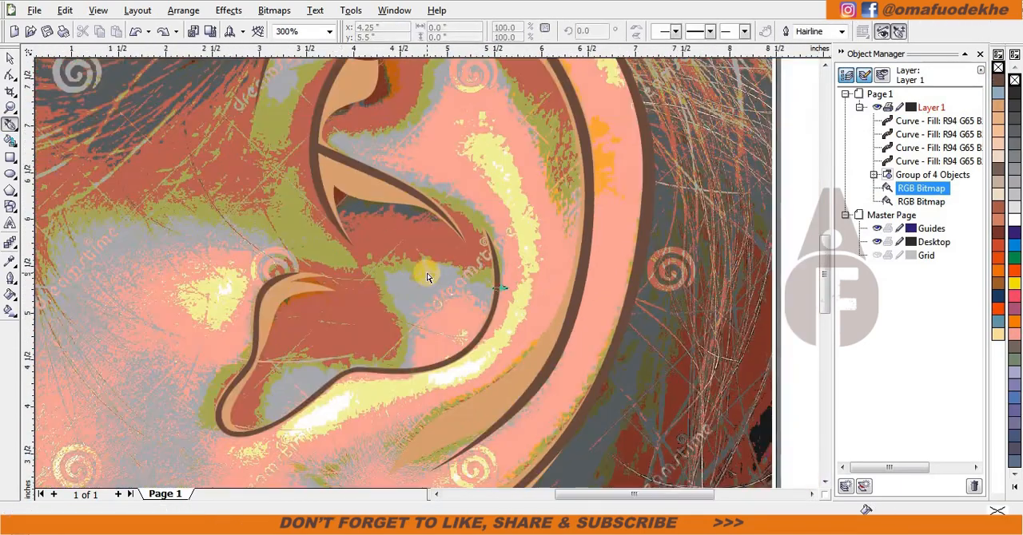
{"action": "key", "text": "space"}
{"action": "key", "text": "ctrl+Page_Down"}
{"action": "key", "text": "space"}
{"action": "scroll", "coordinate": [490, 290], "scroll_direction": "up", "scroll_amount": 1}
{"action": "key", "text": "space"}
{"action": "key", "text": "Escape"}
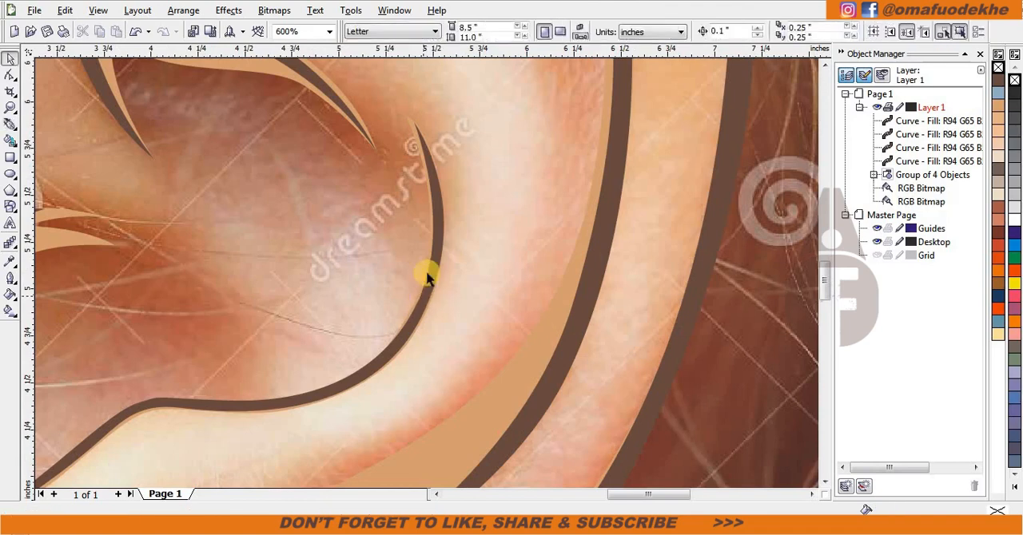
Step: Start a Bezier outline for a second shading layer on the antihelix crease, tracing to a pointed tip in the upper concha
{"action": "key", "text": "space"}
{"action": "left_click", "coordinate": [430, 301]}
{"action": "scroll", "coordinate": [406, 275], "scroll_direction": "down", "scroll_amount": 1}
{"action": "left_click_drag", "start_coordinate": [385, 212], "coordinate": [361, 197]}
{"action": "scroll", "coordinate": [375, 213], "scroll_direction": "up", "scroll_amount": 1}
{"action": "left_click_drag", "start_coordinate": [378, 244], "coordinate": [367, 243]}
{"action": "left_click_drag", "start_coordinate": [295, 246], "coordinate": [257, 213]}
{"action": "double_click", "coordinate": [295, 246]}
Step: Trace the outline back through the concha, then up outside the front crease and over the top of the inner helix
{"action": "scroll", "coordinate": [385, 304], "scroll_direction": "down", "scroll_amount": 1}
{"action": "scroll", "coordinate": [392, 250], "scroll_direction": "up", "scroll_amount": 1}
{"action": "left_click_drag", "start_coordinate": [522, 336], "coordinate": [591, 384]}
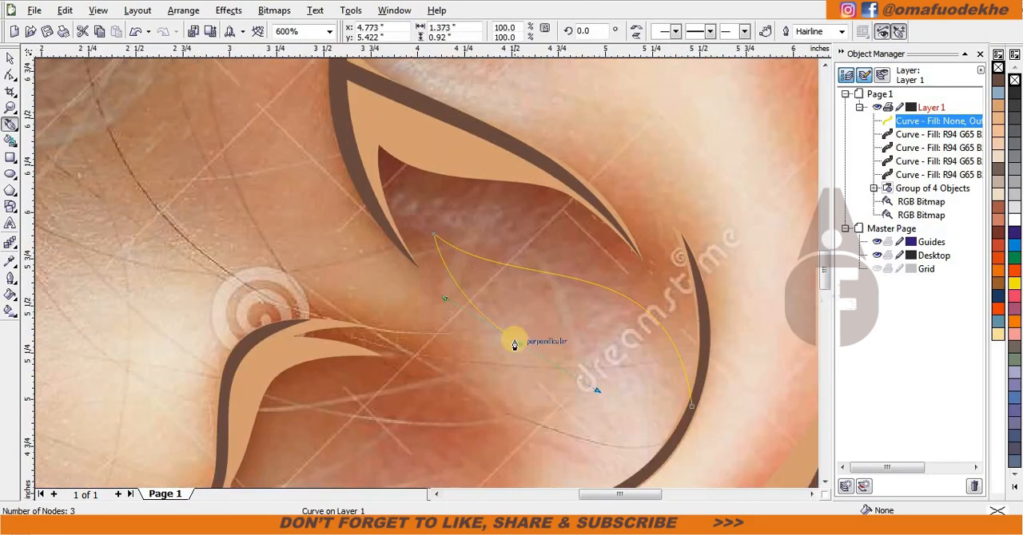
{"action": "left_click_drag", "start_coordinate": [307, 117], "coordinate": [307, 118]}
{"action": "scroll", "coordinate": [307, 117], "scroll_direction": "down", "scroll_amount": 2}
{"action": "scroll", "coordinate": [427, 192], "scroll_direction": "up", "scroll_amount": 1}
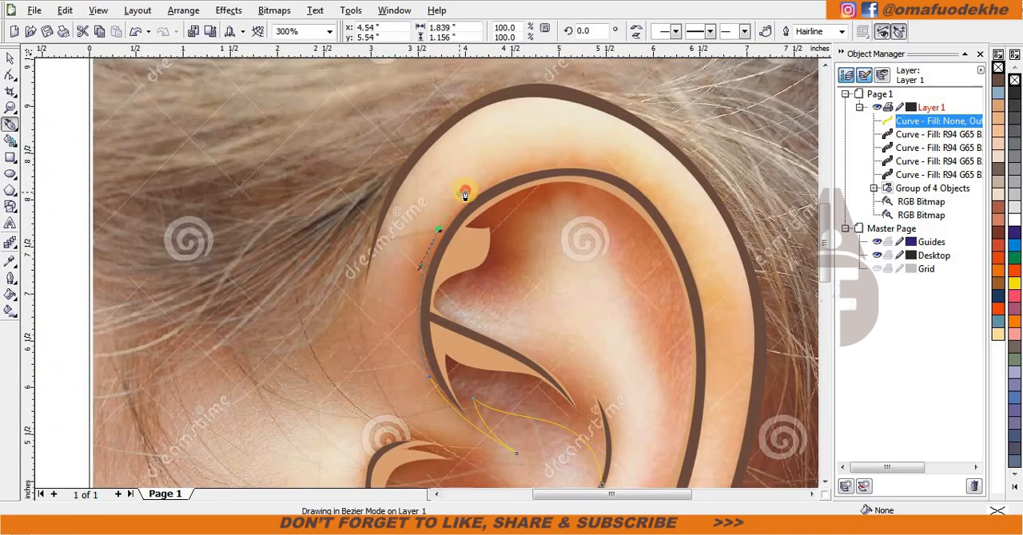
{"action": "scroll", "coordinate": [573, 207], "scroll_direction": "up", "scroll_amount": 1}
{"action": "left_click_drag", "start_coordinate": [467, 193], "coordinate": [530, 195]}
Step: Trace the outline down the outer side of the inner helix crease, around its lower shadow and back up the inner side
{"action": "scroll", "coordinate": [529, 195], "scroll_direction": "down", "scroll_amount": 1}
{"action": "scroll", "coordinate": [474, 350], "scroll_direction": "up", "scroll_amount": 1}
{"action": "left_click_drag", "start_coordinate": [440, 286], "coordinate": [488, 404]}
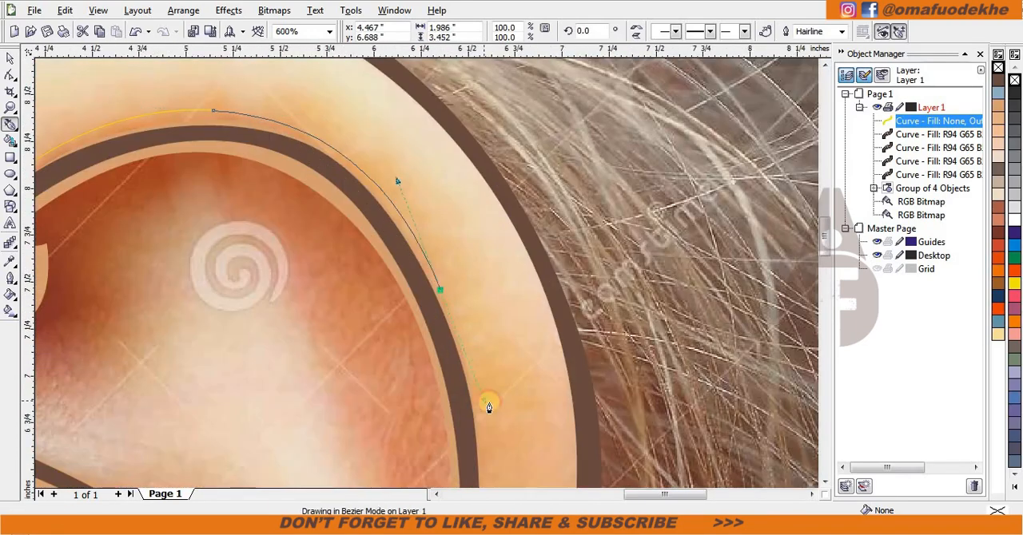
{"action": "scroll", "coordinate": [487, 401], "scroll_direction": "down", "scroll_amount": 2}
{"action": "scroll", "coordinate": [431, 322], "scroll_direction": "up", "scroll_amount": 1}
{"action": "left_click_drag", "start_coordinate": [386, 403], "coordinate": [384, 428]}
{"action": "scroll", "coordinate": [383, 429], "scroll_direction": "down", "scroll_amount": 1}
{"action": "scroll", "coordinate": [389, 294], "scroll_direction": "up", "scroll_amount": 1}
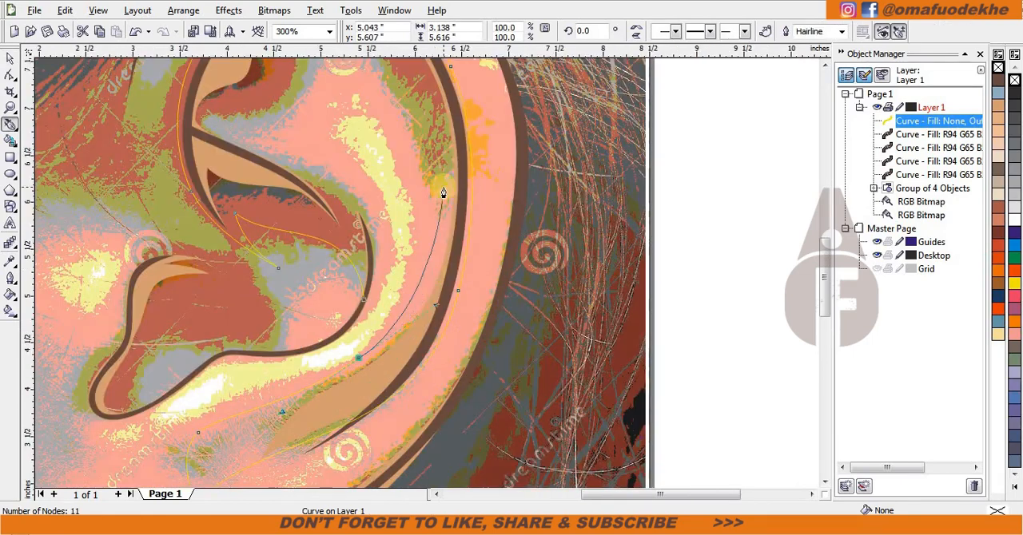
{"action": "left_click_drag", "start_coordinate": [444, 192], "coordinate": [452, 126]}
Step: Try tracing the outline's inner edge over the top hollow to the upper crease, and undo those segments
{"action": "scroll", "coordinate": [452, 126], "scroll_direction": "down", "scroll_amount": 1}
{"action": "scroll", "coordinate": [356, 228], "scroll_direction": "up", "scroll_amount": 1}
{"action": "left_click_drag", "start_coordinate": [390, 243], "coordinate": [388, 242]}
{"action": "scroll", "coordinate": [376, 326], "scroll_direction": "up", "scroll_amount": 1}
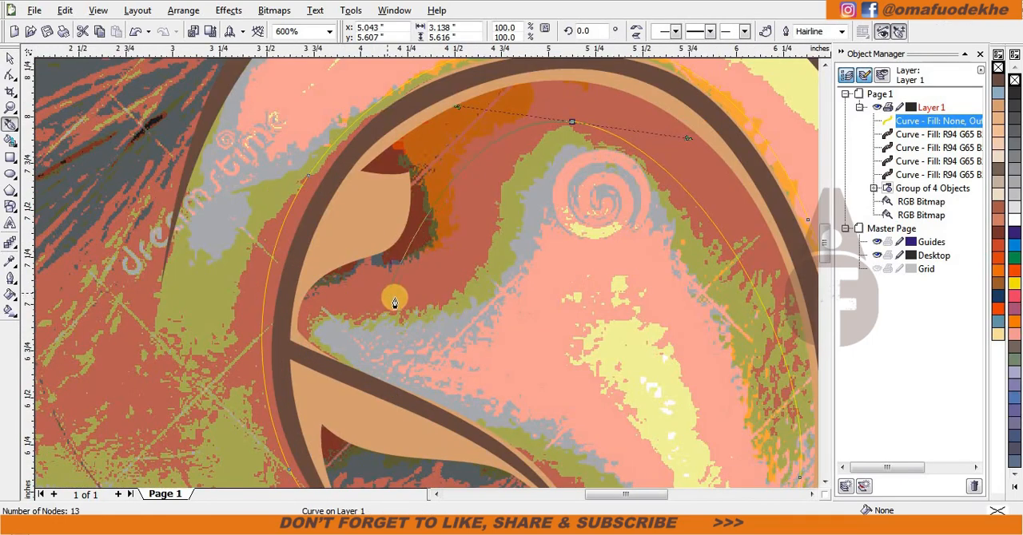
{"action": "left_click_drag", "start_coordinate": [401, 297], "coordinate": [267, 339]}
{"action": "left_click_drag", "start_coordinate": [345, 337], "coordinate": [340, 370]}
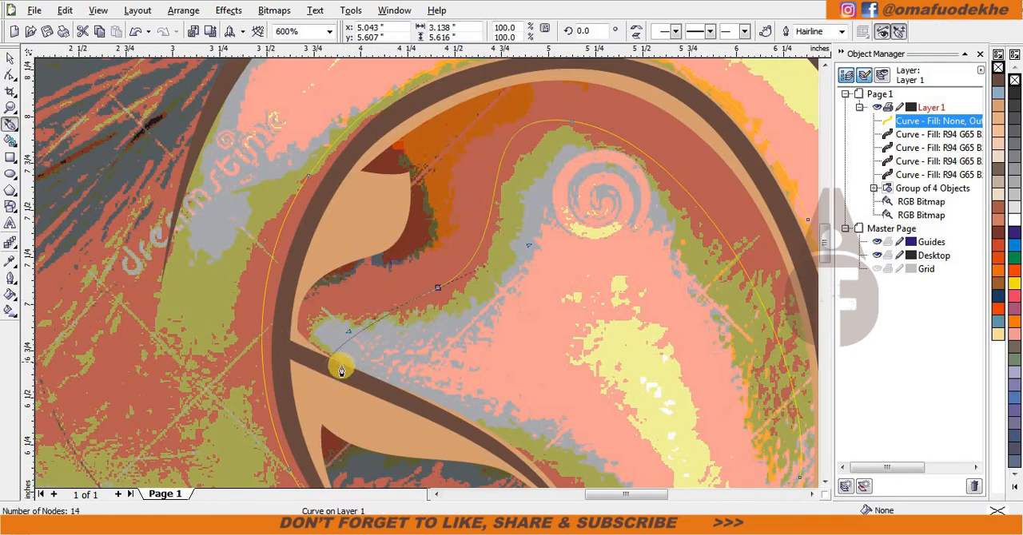
{"action": "key", "text": "ctrl+z"}
{"action": "key", "text": "ctrl+z"}
{"action": "key", "text": "ctrl+z"}
{"action": "scroll", "coordinate": [496, 272], "scroll_direction": "down", "scroll_amount": 1}
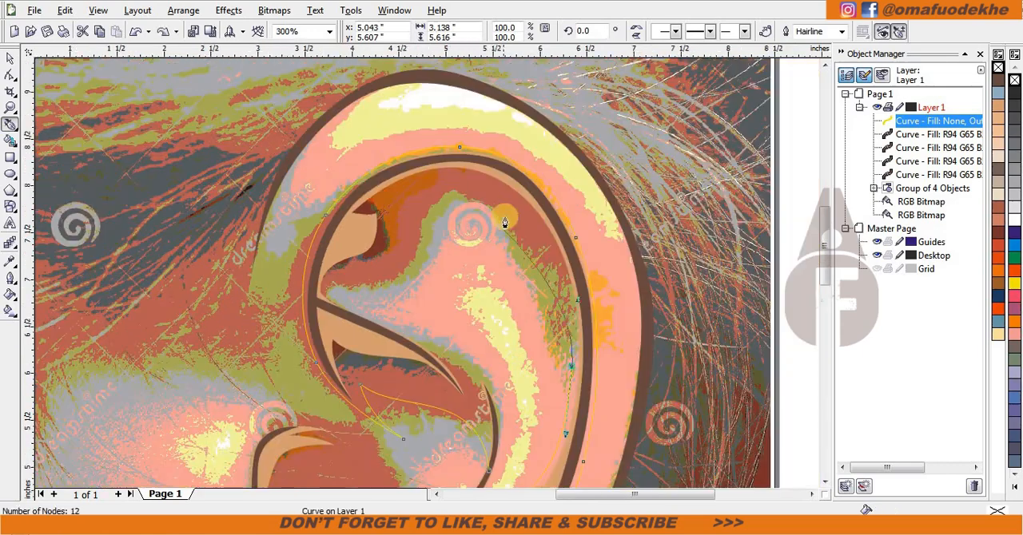
Step: Redraw the inner edge around the top hollow, then follow the upper crease down and close the shape at the antihelix crease
{"action": "scroll", "coordinate": [427, 278], "scroll_direction": "up", "scroll_amount": 1}
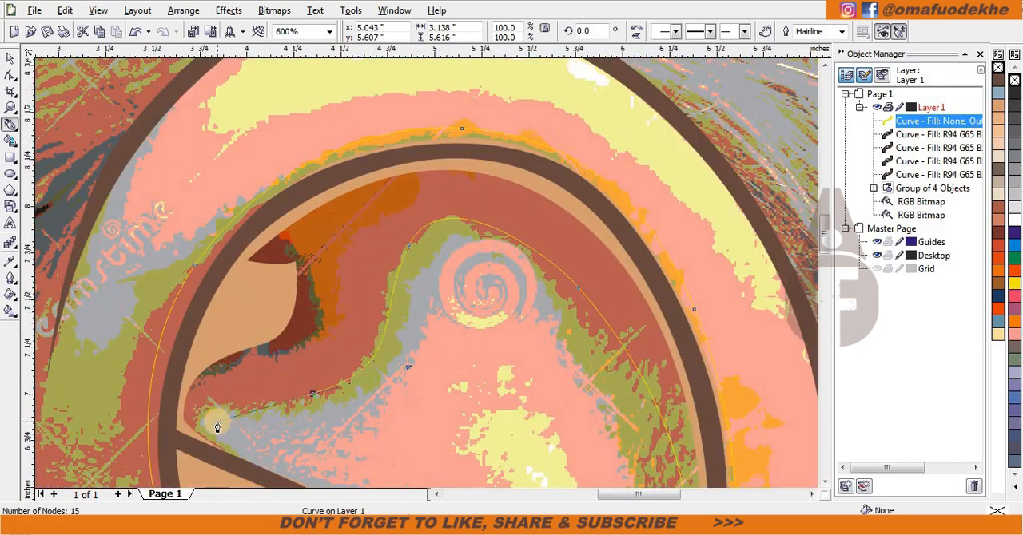
{"action": "scroll", "coordinate": [217, 423], "scroll_direction": "up", "scroll_amount": 1}
{"action": "left_click_drag", "start_coordinate": [385, 271], "coordinate": [391, 308]}
{"action": "left_click", "coordinate": [487, 365]}
{"action": "scroll", "coordinate": [487, 365], "scroll_direction": "down", "scroll_amount": 2}
{"action": "scroll", "coordinate": [523, 339], "scroll_direction": "up", "scroll_amount": 1}
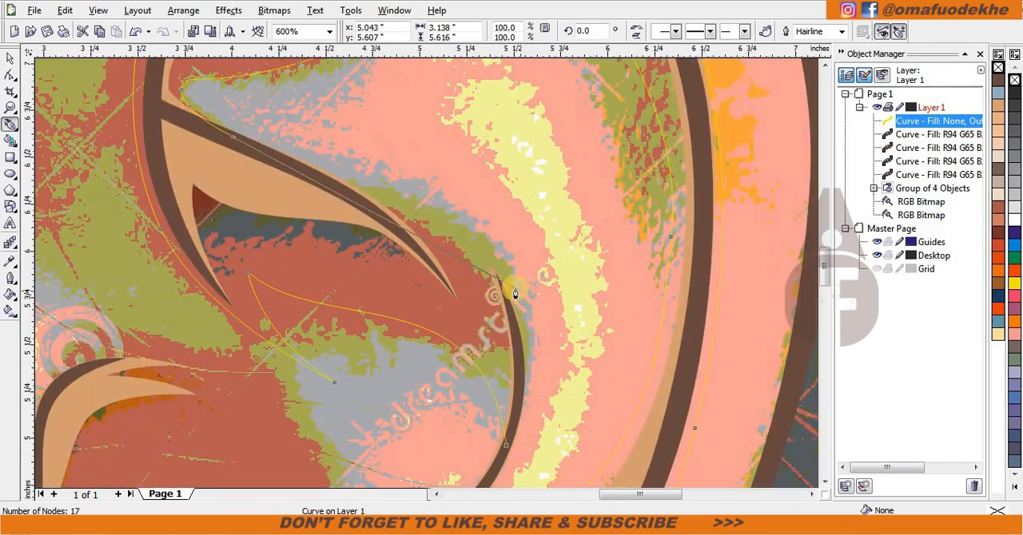
{"action": "left_click", "coordinate": [423, 269]}
{"action": "scroll", "coordinate": [423, 240], "scroll_direction": "down", "scroll_amount": 1}
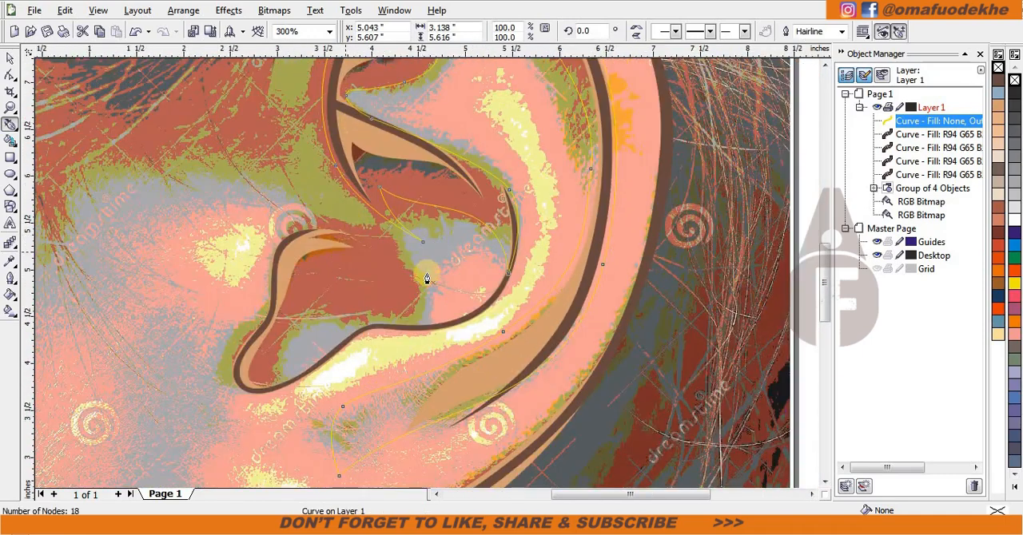
Step: Start a new shape on the lower concha crease and trace up the concha's back edge, then over to the top of the front crease
{"action": "scroll", "coordinate": [427, 278], "scroll_direction": "up", "scroll_amount": 1}
{"action": "left_click", "coordinate": [705, 390]}
{"action": "scroll", "coordinate": [611, 412], "scroll_direction": "up", "scroll_amount": 2}
{"action": "scroll", "coordinate": [409, 310], "scroll_direction": "down", "scroll_amount": 1}
{"action": "left_click_drag", "start_coordinate": [370, 278], "coordinate": [197, 265]}
{"action": "scroll", "coordinate": [423, 274], "scroll_direction": "down", "scroll_amount": 1}
{"action": "scroll", "coordinate": [364, 213], "scroll_direction": "up", "scroll_amount": 1}
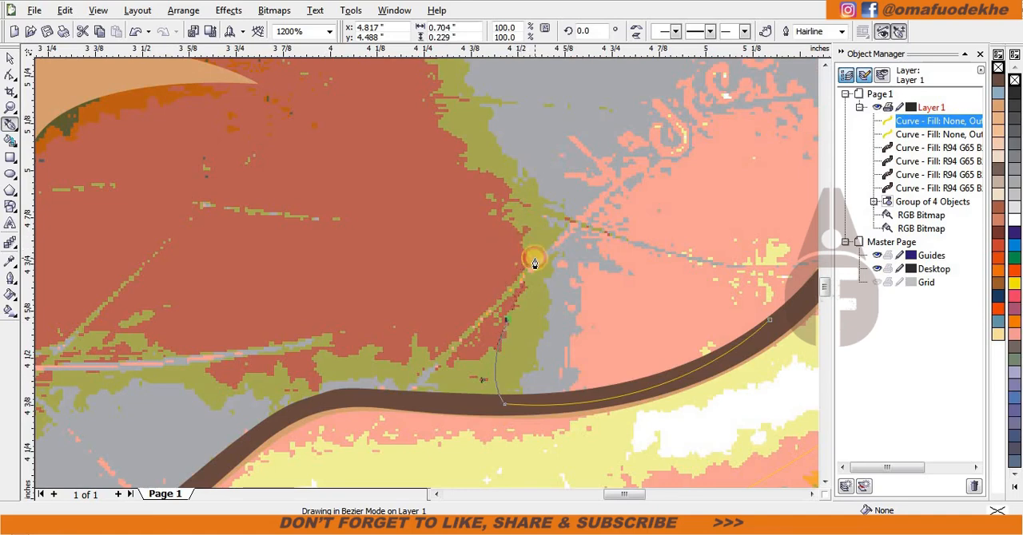
{"action": "left_click", "coordinate": [534, 264]}
{"action": "scroll", "coordinate": [533, 264], "scroll_direction": "down", "scroll_amount": 1}
{"action": "left_click_drag", "start_coordinate": [287, 183], "coordinate": [181, 231]}
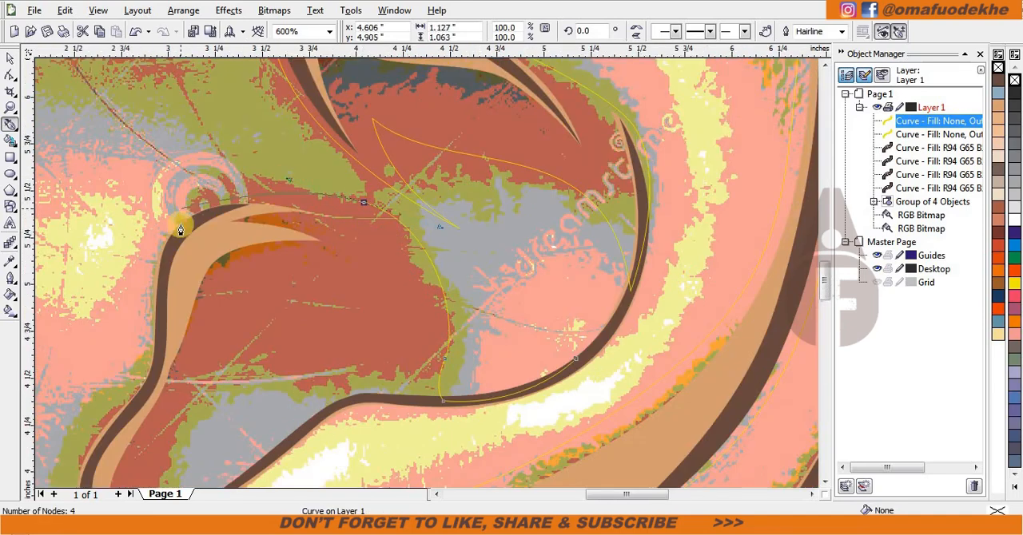
Step: Trace the shape down the outer side of the front crease to a point below it, then around the crease's lower bend
{"action": "scroll", "coordinate": [426, 274], "scroll_direction": "down", "scroll_amount": 1}
{"action": "scroll", "coordinate": [412, 288], "scroll_direction": "up", "scroll_amount": 1}
{"action": "left_click_drag", "start_coordinate": [458, 356], "coordinate": [442, 384]}
{"action": "scroll", "coordinate": [441, 383], "scroll_direction": "down", "scroll_amount": 1}
{"action": "scroll", "coordinate": [399, 305], "scroll_direction": "up", "scroll_amount": 1}
{"action": "left_click_drag", "start_coordinate": [407, 354], "coordinate": [402, 461]}
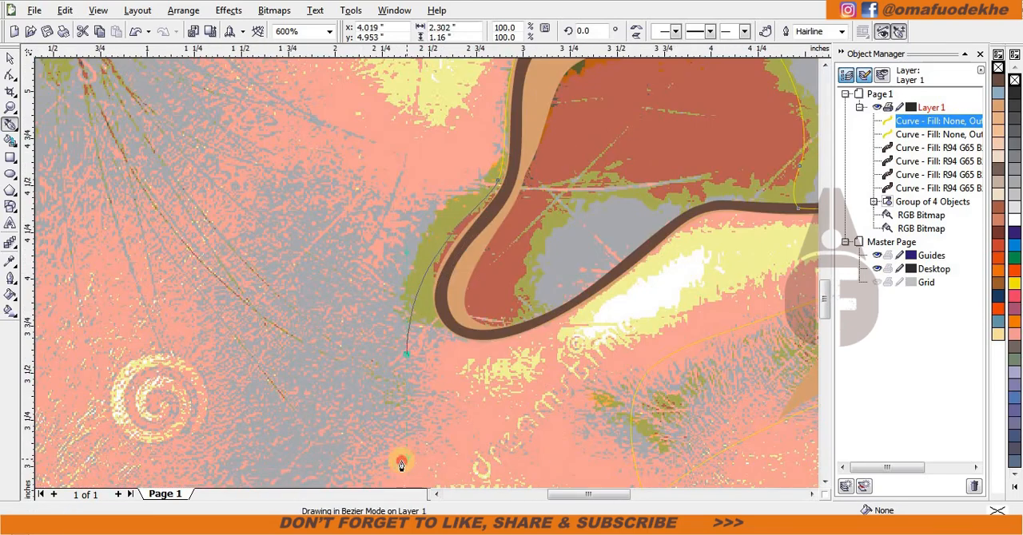
{"action": "scroll", "coordinate": [432, 339], "scroll_direction": "up", "scroll_amount": 1}
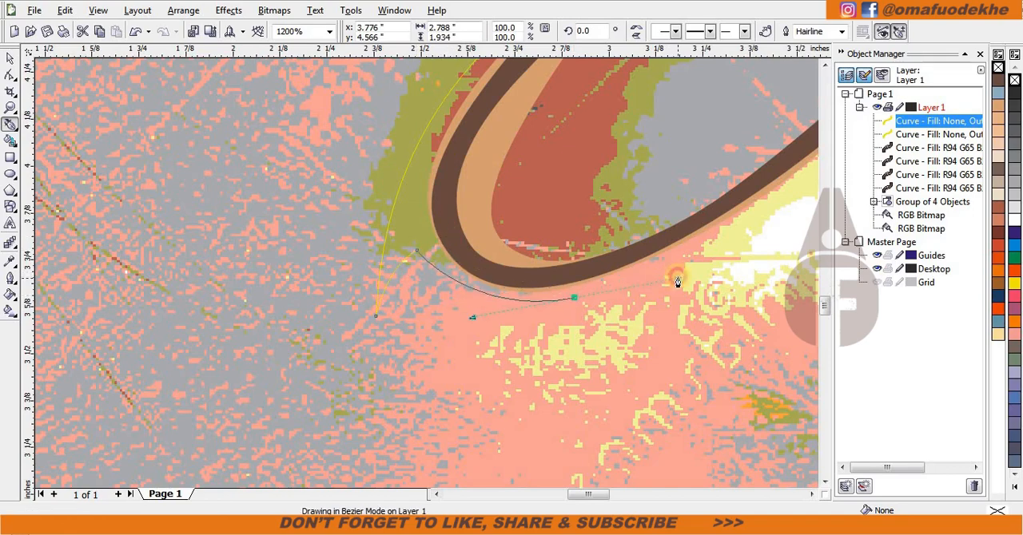
Step: Trace along the underside of the antitragus crease and close the shape at its start on the lower concha crease
{"action": "scroll", "coordinate": [710, 256], "scroll_direction": "down", "scroll_amount": 1}
{"action": "scroll", "coordinate": [502, 241], "scroll_direction": "up", "scroll_amount": 1}
{"action": "left_click_drag", "start_coordinate": [442, 199], "coordinate": [513, 118]}
{"action": "scroll", "coordinate": [514, 119], "scroll_direction": "down", "scroll_amount": 1}
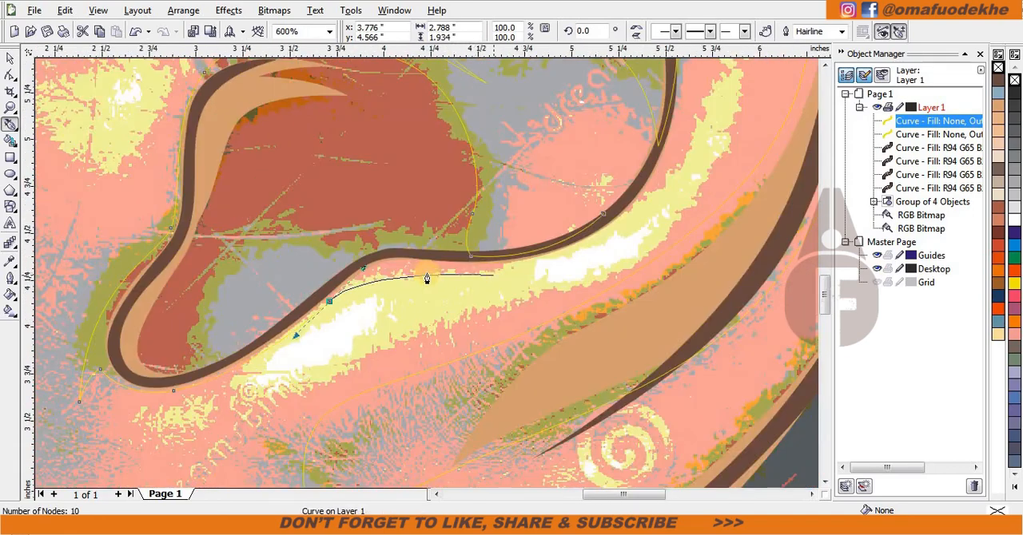
{"action": "scroll", "coordinate": [551, 288], "scroll_direction": "up", "scroll_amount": 1}
{"action": "left_click_drag", "start_coordinate": [453, 255], "coordinate": [535, 243]}
{"action": "scroll", "coordinate": [535, 244], "scroll_direction": "down", "scroll_amount": 1}
{"action": "scroll", "coordinate": [428, 266], "scroll_direction": "up", "scroll_amount": 1}
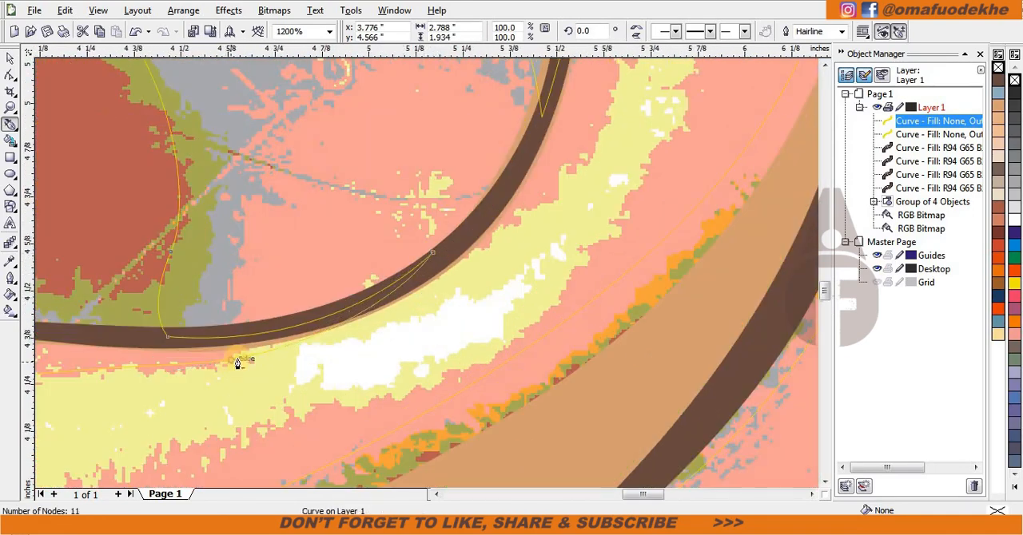
{"action": "scroll", "coordinate": [427, 265], "scroll_direction": "down", "scroll_amount": 1}
{"action": "scroll", "coordinate": [456, 269], "scroll_direction": "up", "scroll_amount": 1}
Step: Trace a closed shape around the small hollow in the notch between the front crease and the antitragus crease
{"action": "left_click", "coordinate": [467, 270]}
{"action": "left_click", "coordinate": [166, 221]}
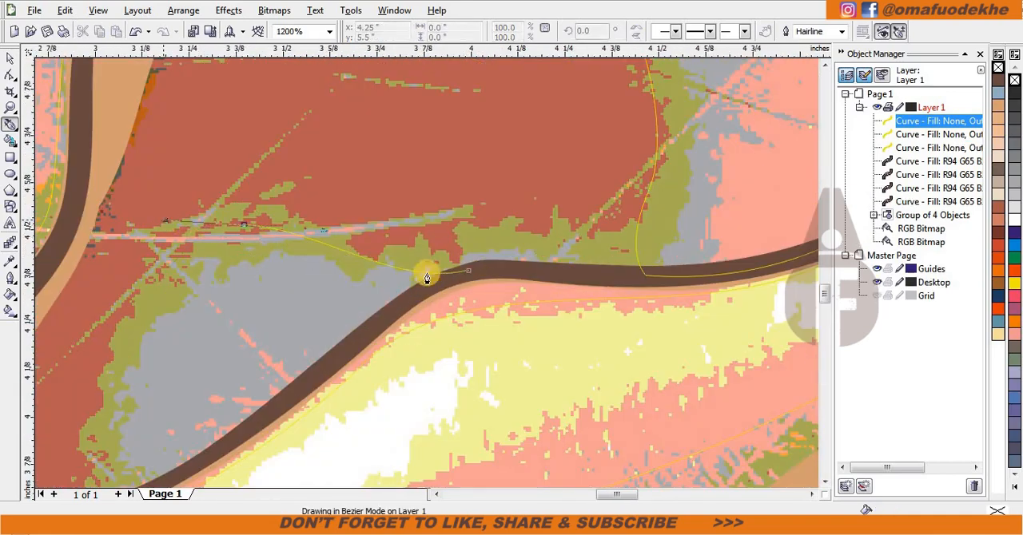
{"action": "scroll", "coordinate": [427, 273], "scroll_direction": "down", "scroll_amount": 1}
{"action": "scroll", "coordinate": [390, 355], "scroll_direction": "up", "scroll_amount": 1}
{"action": "left_click_drag", "start_coordinate": [440, 251], "coordinate": [415, 326]}
{"action": "left_click_drag", "start_coordinate": [492, 377], "coordinate": [499, 374]}
{"action": "left_click_drag", "start_coordinate": [565, 327], "coordinate": [641, 258]}
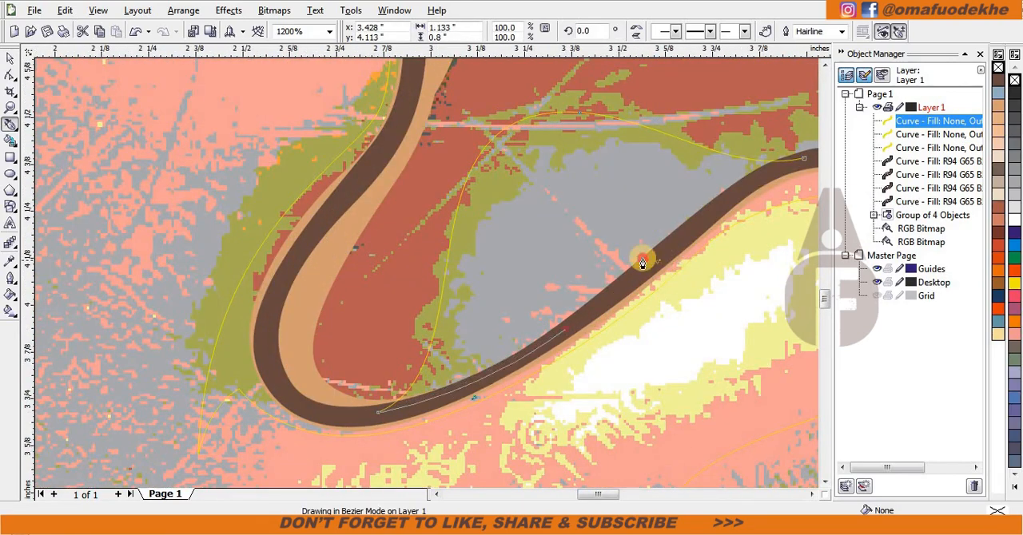
{"action": "scroll", "coordinate": [641, 258], "scroll_direction": "down", "scroll_amount": 1}
{"action": "scroll", "coordinate": [469, 254], "scroll_direction": "up", "scroll_amount": 1}
{"action": "left_click_drag", "start_coordinate": [505, 214], "coordinate": [432, 262]}
Step: Cut the small notch shape out of the larger concha shape
{"action": "scroll", "coordinate": [486, 192], "scroll_direction": "down", "scroll_amount": 1}
{"action": "key", "text": "space"}
{"action": "left_click", "coordinate": [588, 140], "text": "shift"}
{"action": "left_click", "coordinate": [746, 32]}
{"action": "left_click", "coordinate": [365, 224]}
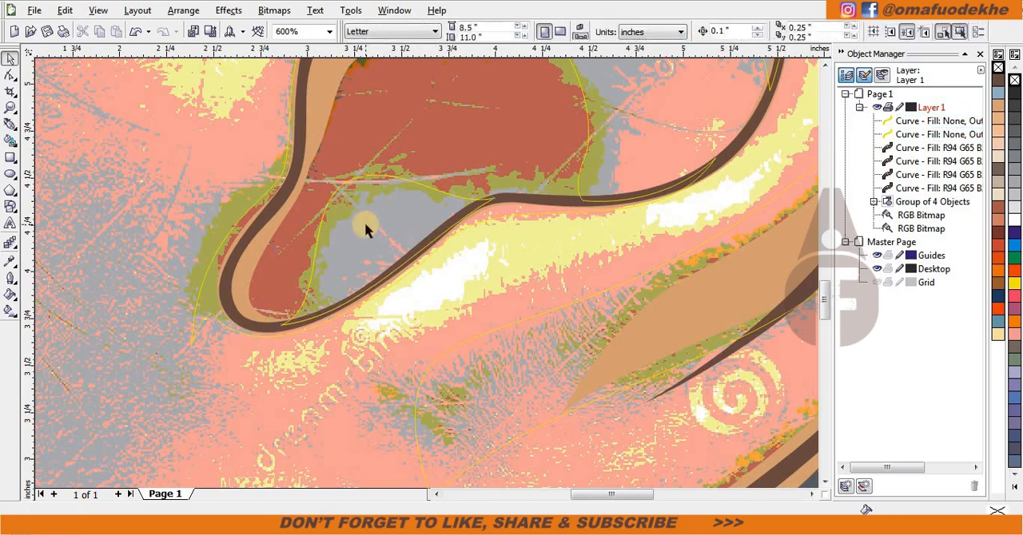
Step: Try tracing a shape from the inner helix crease down to the helix's front root and up the outer contour
{"action": "scroll", "coordinate": [424, 279], "scroll_direction": "down", "scroll_amount": 2}
{"action": "key", "text": "space"}
{"action": "scroll", "coordinate": [432, 144], "scroll_direction": "up", "scroll_amount": 2}
{"action": "left_click", "coordinate": [576, 140]}
{"action": "scroll", "coordinate": [424, 272], "scroll_direction": "down", "scroll_amount": 2}
{"action": "scroll", "coordinate": [394, 326], "scroll_direction": "up", "scroll_amount": 2}
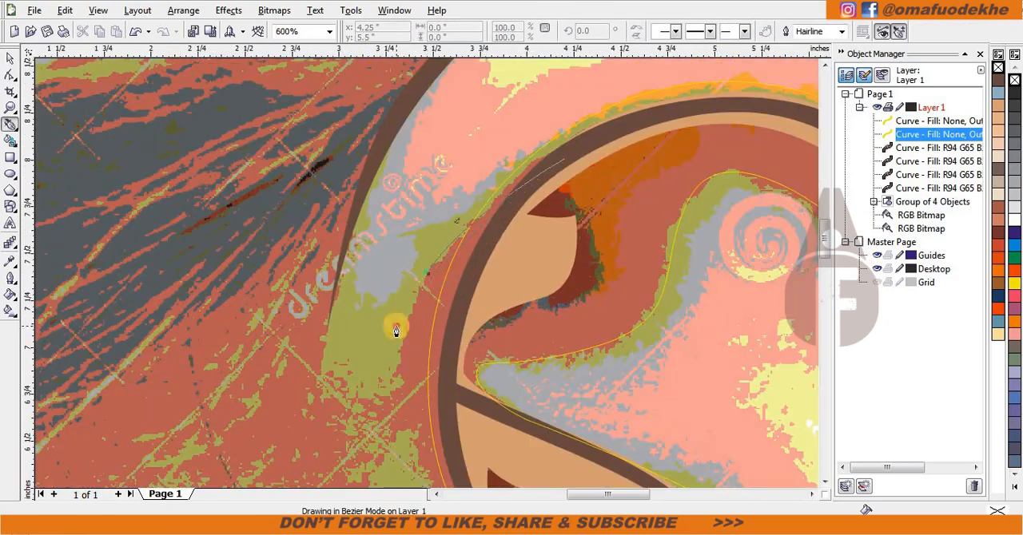
{"action": "left_click", "coordinate": [395, 326]}
{"action": "scroll", "coordinate": [424, 272], "scroll_direction": "down", "scroll_amount": 2}
{"action": "scroll", "coordinate": [389, 164], "scroll_direction": "up", "scroll_amount": 2}
{"action": "left_click_drag", "start_coordinate": [390, 160], "coordinate": [400, 132]}
{"action": "scroll", "coordinate": [399, 132], "scroll_direction": "down", "scroll_amount": 2}
{"action": "scroll", "coordinate": [426, 120], "scroll_direction": "up", "scroll_amount": 2}
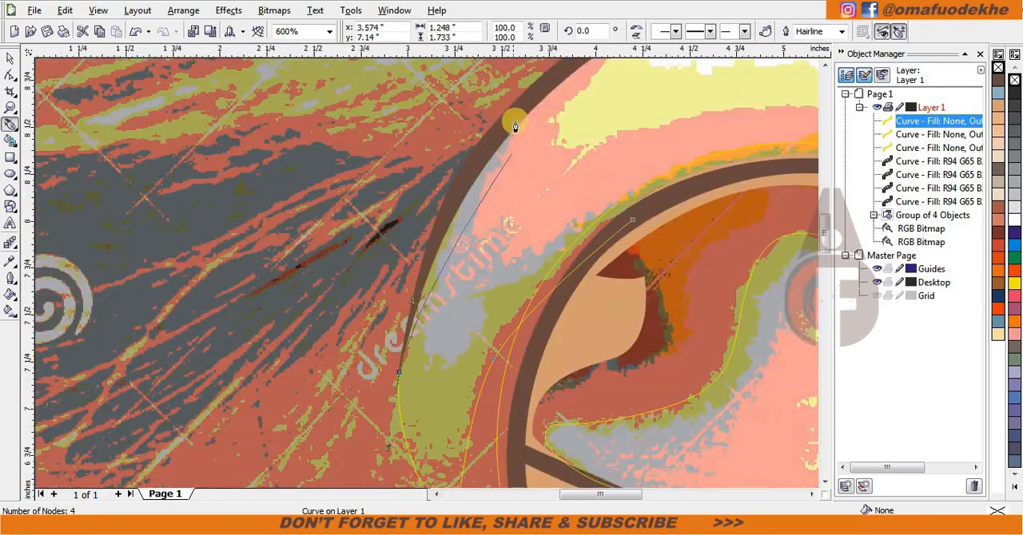
{"action": "left_click_drag", "start_coordinate": [515, 119], "coordinate": [583, 53]}
Step: Try reshaping the helix shape around its front root and along the upper rim, and undo the whole shape
{"action": "scroll", "coordinate": [410, 311], "scroll_direction": "down", "scroll_amount": 2}
{"action": "scroll", "coordinate": [468, 264], "scroll_direction": "up", "scroll_amount": 2}
{"action": "scroll", "coordinate": [426, 276], "scroll_direction": "down", "scroll_amount": 2}
{"action": "scroll", "coordinate": [437, 334], "scroll_direction": "up", "scroll_amount": 2}
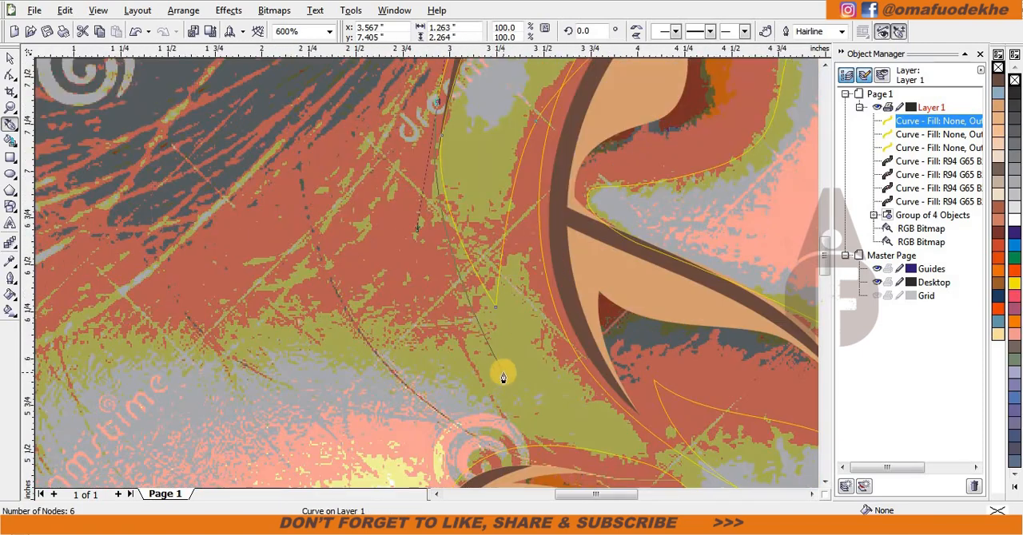
{"action": "scroll", "coordinate": [541, 195], "scroll_direction": "down", "scroll_amount": 1}
{"action": "scroll", "coordinate": [436, 298], "scroll_direction": "up", "scroll_amount": 1}
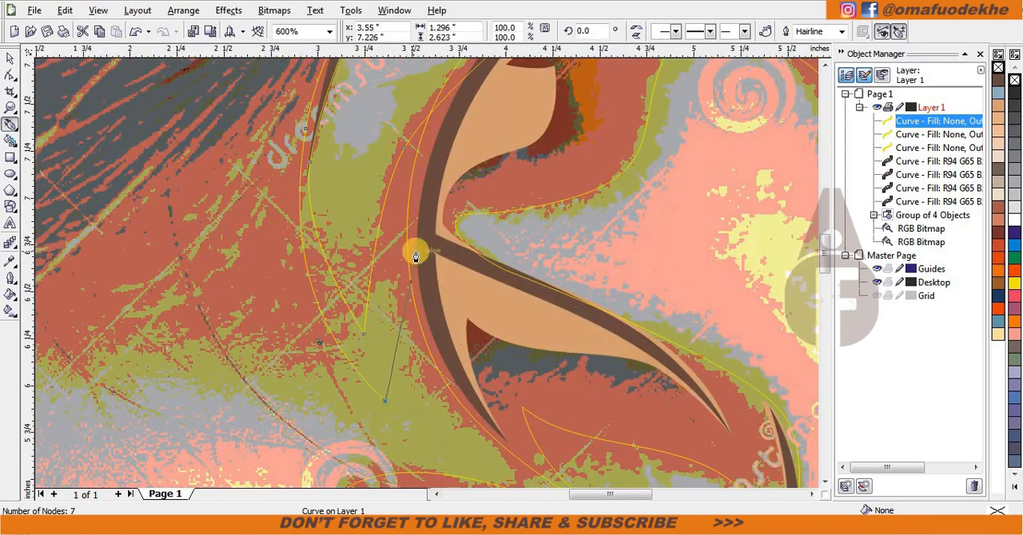
{"action": "left_click_drag", "start_coordinate": [474, 164], "coordinate": [463, 124]}
{"action": "scroll", "coordinate": [464, 124], "scroll_direction": "down", "scroll_amount": 1}
{"action": "scroll", "coordinate": [427, 273], "scroll_direction": "up", "scroll_amount": 1}
{"action": "scroll", "coordinate": [377, 417], "scroll_direction": "down", "scroll_amount": 2}
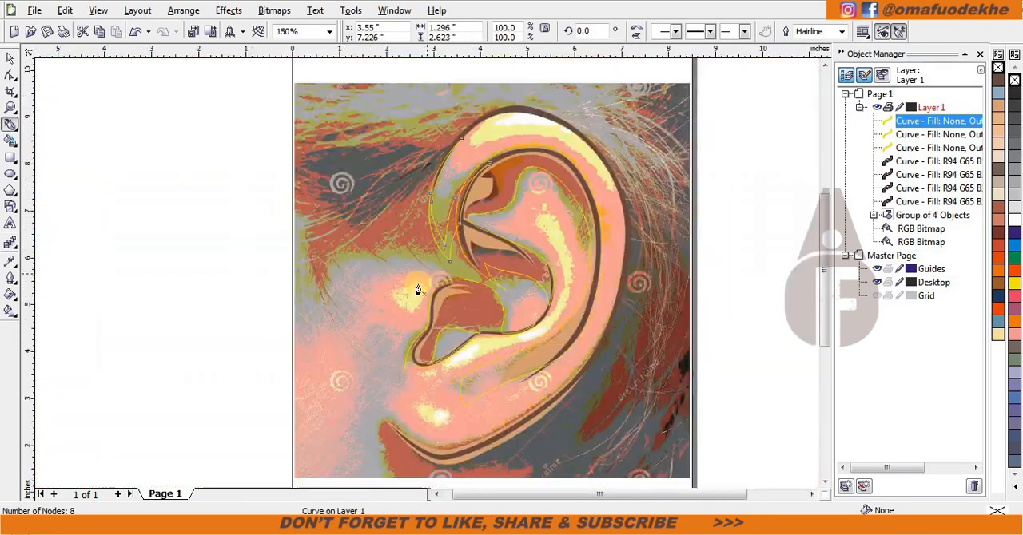
{"action": "scroll", "coordinate": [385, 292], "scroll_direction": "up", "scroll_amount": 1}
{"action": "left_click_drag", "start_coordinate": [593, 51], "coordinate": [642, 127]}
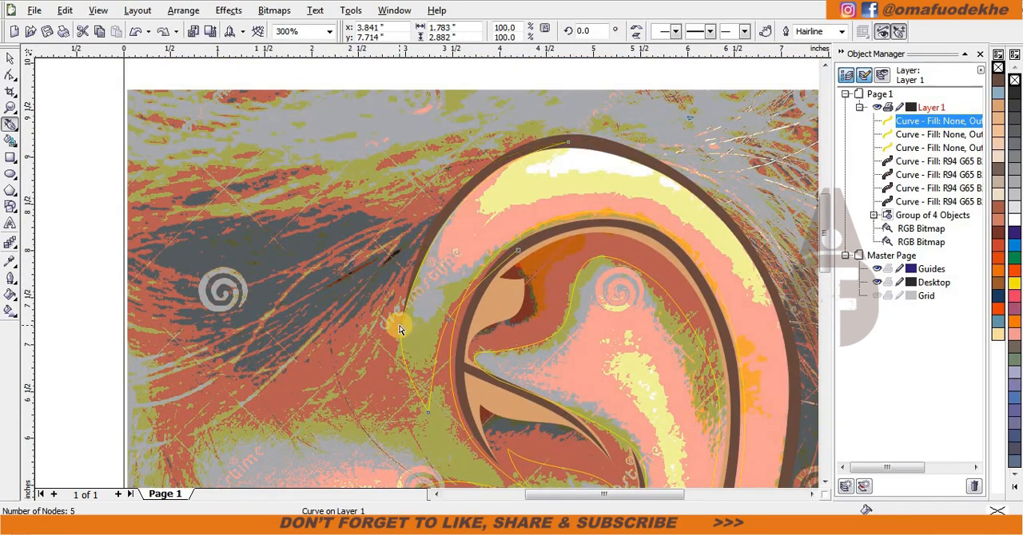
{"action": "key", "text": "ctrl+z"}
{"action": "key", "text": "ctrl+z"}
{"action": "key", "text": "ctrl+z"}
{"action": "key", "text": "ctrl+z"}
Step: Trace a new shape from the outer helix rim down along the inner side of the lower contour to the earlobe's front corner
{"action": "scroll", "coordinate": [402, 378], "scroll_direction": "down", "scroll_amount": 2}
{"action": "scroll", "coordinate": [509, 278], "scroll_direction": "up", "scroll_amount": 2}
{"action": "left_click", "coordinate": [434, 173]}
{"action": "scroll", "coordinate": [357, 381], "scroll_direction": "down", "scroll_amount": 1}
{"action": "scroll", "coordinate": [426, 273], "scroll_direction": "up", "scroll_amount": 1}
{"action": "left_click_drag", "start_coordinate": [413, 345], "coordinate": [345, 409]}
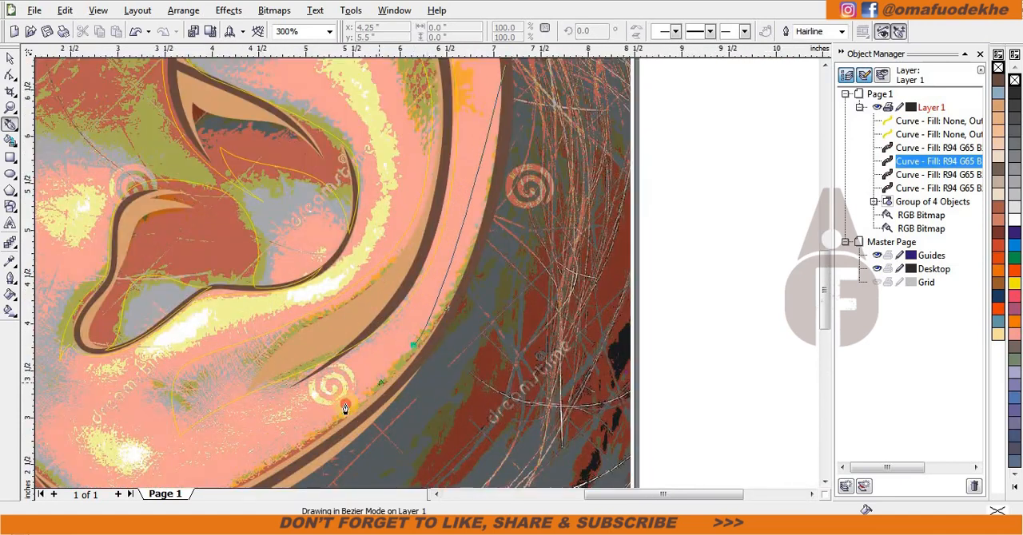
{"action": "scroll", "coordinate": [203, 478], "scroll_direction": "down", "scroll_amount": 1}
{"action": "scroll", "coordinate": [420, 278], "scroll_direction": "up", "scroll_amount": 1}
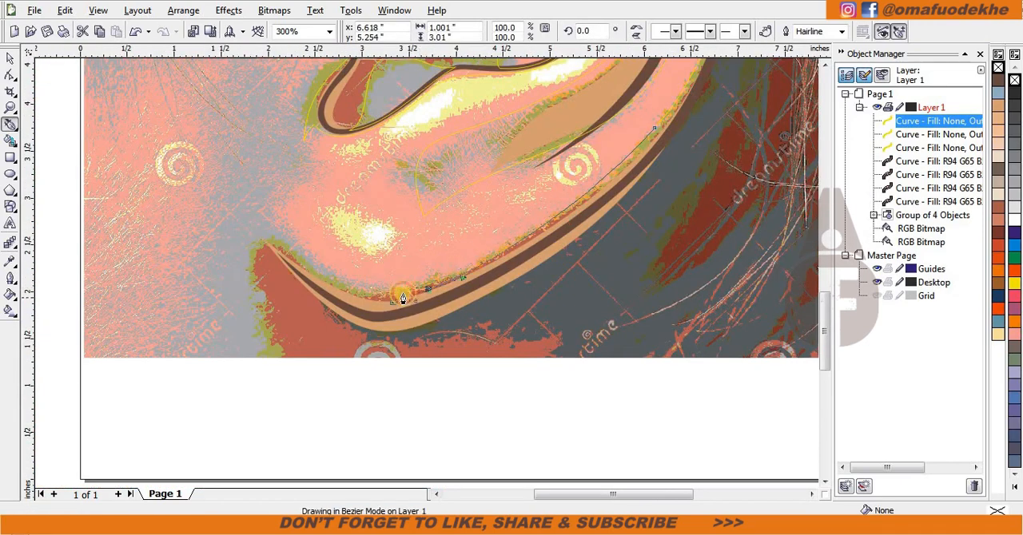
{"action": "left_click", "coordinate": [401, 299]}
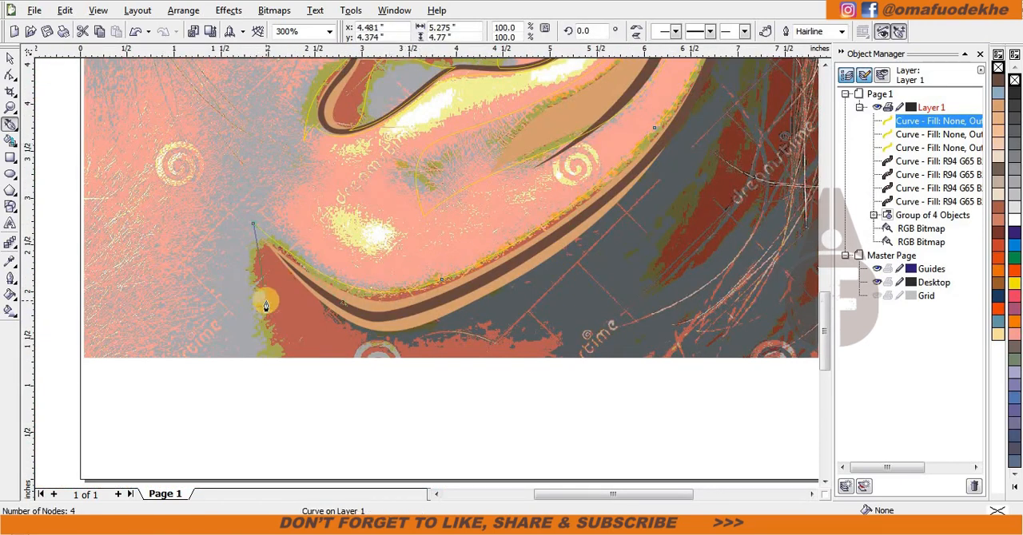
Step: Try sweeping the shape's outer edge below the earlobe and back up to the outer rim, and undo those segments
{"action": "left_click_drag", "start_coordinate": [547, 324], "coordinate": [564, 322]}
{"action": "scroll", "coordinate": [720, 64], "scroll_direction": "down", "scroll_amount": 1}
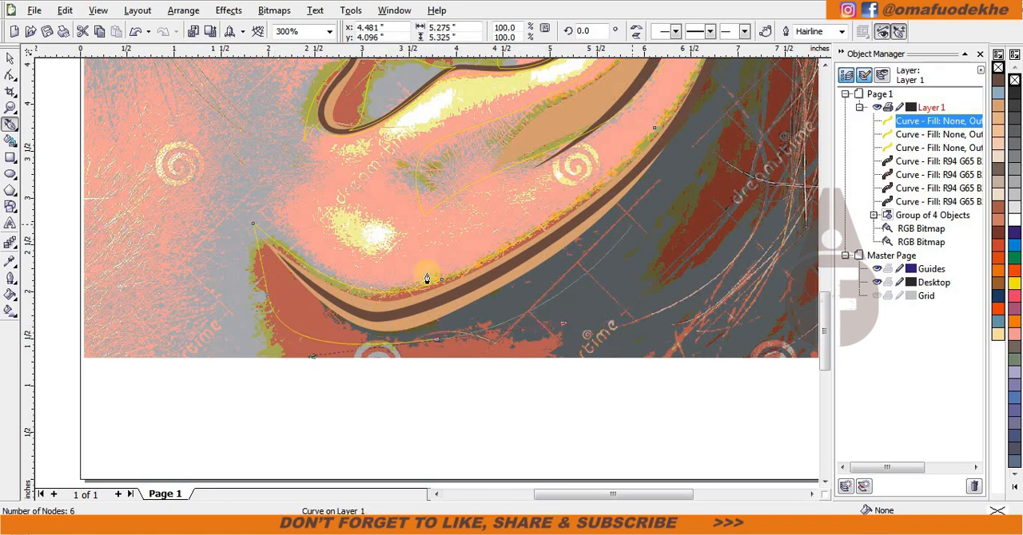
{"action": "left_click_drag", "start_coordinate": [440, 168], "coordinate": [457, 202]}
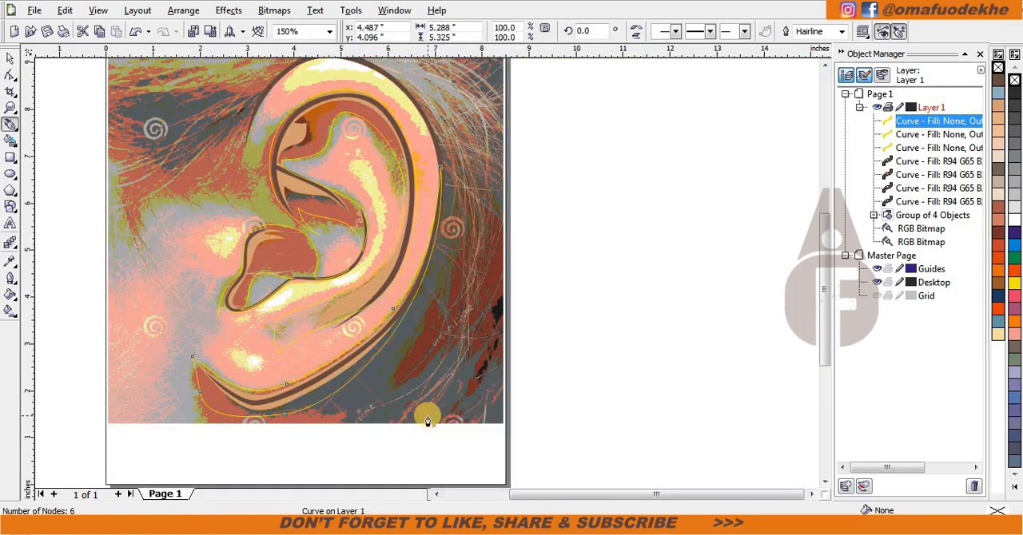
{"action": "left_click", "coordinate": [285, 426]}
{"action": "key", "text": "ctrl+z"}
{"action": "scroll", "coordinate": [239, 410], "scroll_direction": "up", "scroll_amount": 1}
{"action": "key", "text": "ctrl+z"}
Step: Redraw the shape's outer edge in a curve below the earlobe and back up toward the outer helix rim
{"action": "scroll", "coordinate": [459, 296], "scroll_direction": "up", "scroll_amount": 1}
{"action": "left_click_drag", "start_coordinate": [508, 274], "coordinate": [649, 231]}
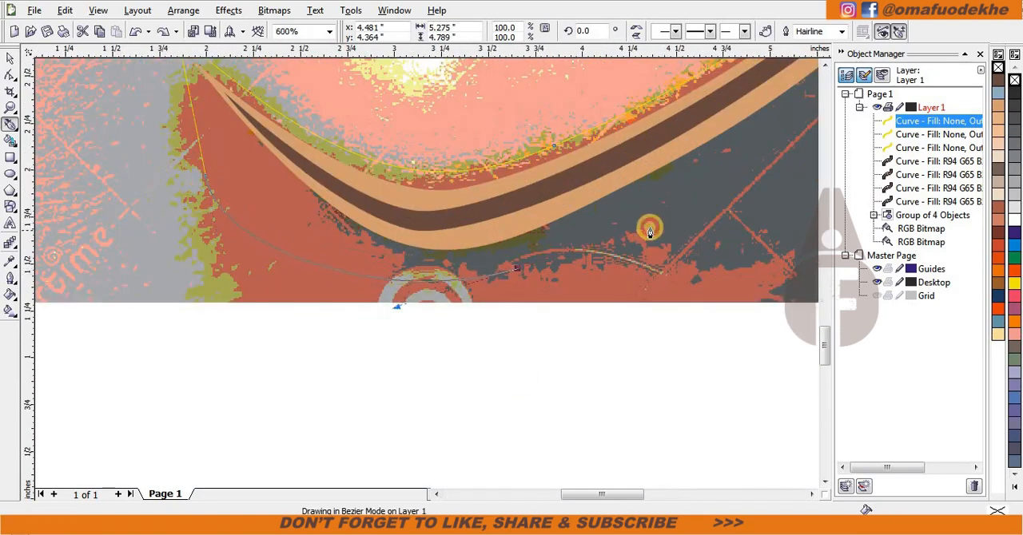
{"action": "scroll", "coordinate": [422, 274], "scroll_direction": "down", "scroll_amount": 2}
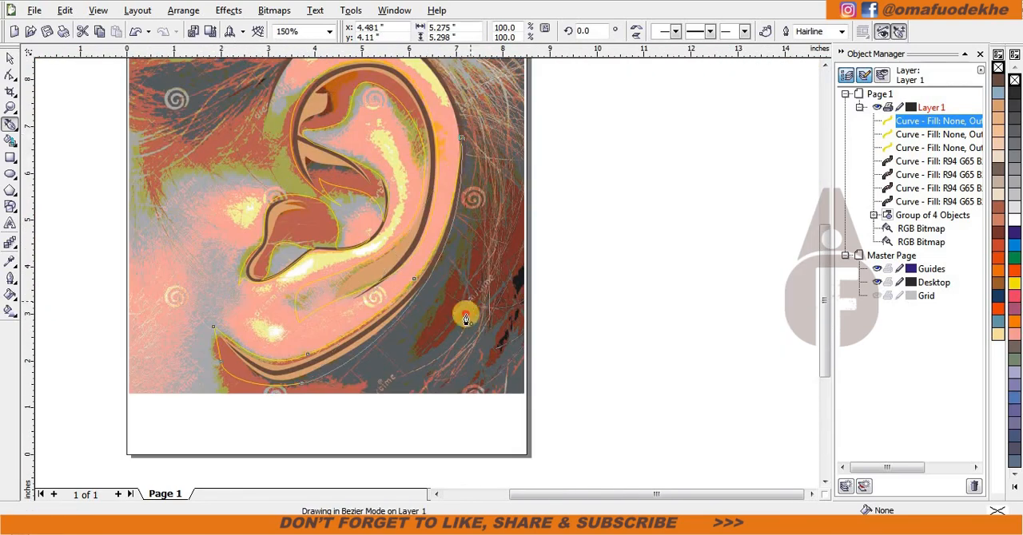
Step: Group the three newly traced shading shapes
{"action": "key", "text": "space"}
{"action": "left_click", "coordinate": [306, 235], "text": "shift"}
{"action": "left_click", "coordinate": [439, 202], "text": "shift"}
{"action": "key", "text": "ctrl+g"}
{"action": "left_click_drag", "start_coordinate": [441, 222], "coordinate": [441, 249]}
{"action": "key", "text": "ctrl+z"}
Step: Place the group of three shapes behind the darker tan shadow group and fill it light tan
{"action": "right_click", "coordinate": [320, 301]}
{"action": "mouse_move", "coordinate": [376, 195]}
{"action": "left_click", "coordinate": [511, 175]}
{"action": "left_click", "coordinate": [432, 191]}
{"action": "left_click", "coordinate": [635, 293]}
{"action": "scroll", "coordinate": [538, 266], "scroll_direction": "down", "scroll_amount": 1}
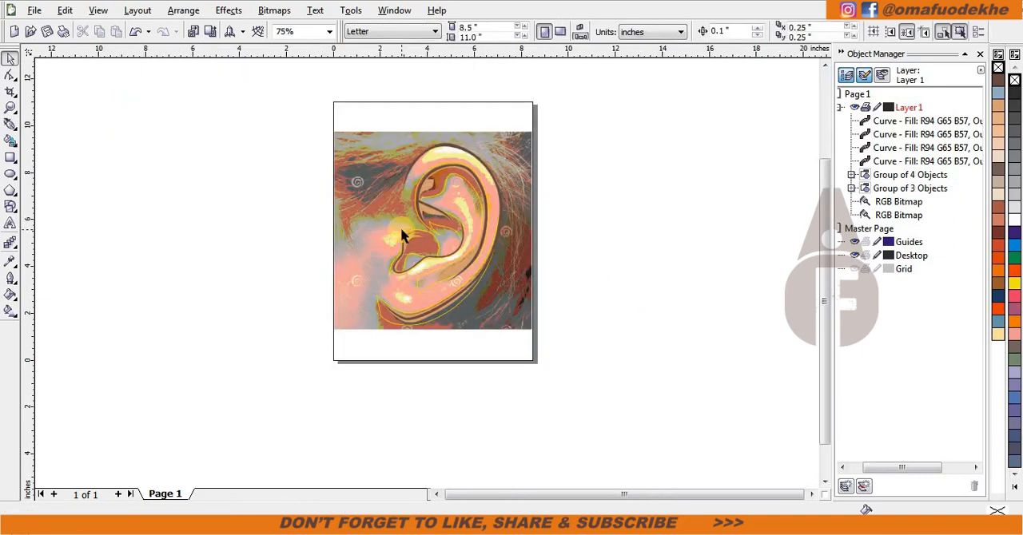
Step: Try starting a helix shape from the inner crease around the front root to the outer contour, and undo it
{"action": "key", "text": "space"}
{"action": "scroll", "coordinate": [447, 232], "scroll_direction": "up", "scroll_amount": 3}
{"action": "left_click", "coordinate": [479, 216]}
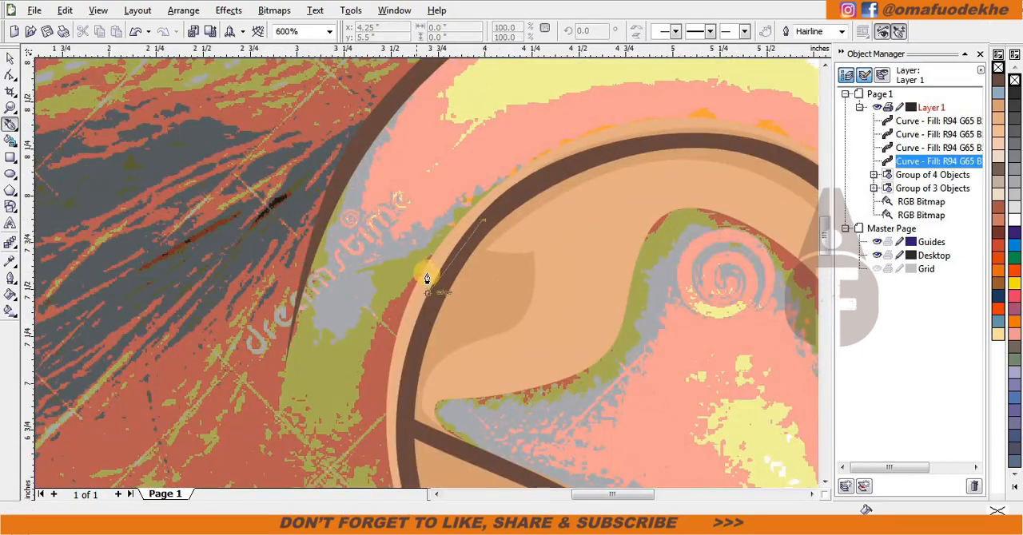
{"action": "scroll", "coordinate": [427, 279], "scroll_direction": "down", "scroll_amount": 1}
{"action": "scroll", "coordinate": [385, 335], "scroll_direction": "up", "scroll_amount": 1}
{"action": "left_click_drag", "start_coordinate": [445, 229], "coordinate": [424, 289]}
{"action": "left_click", "coordinate": [433, 346]}
{"action": "left_click_drag", "start_coordinate": [370, 240], "coordinate": [349, 175]}
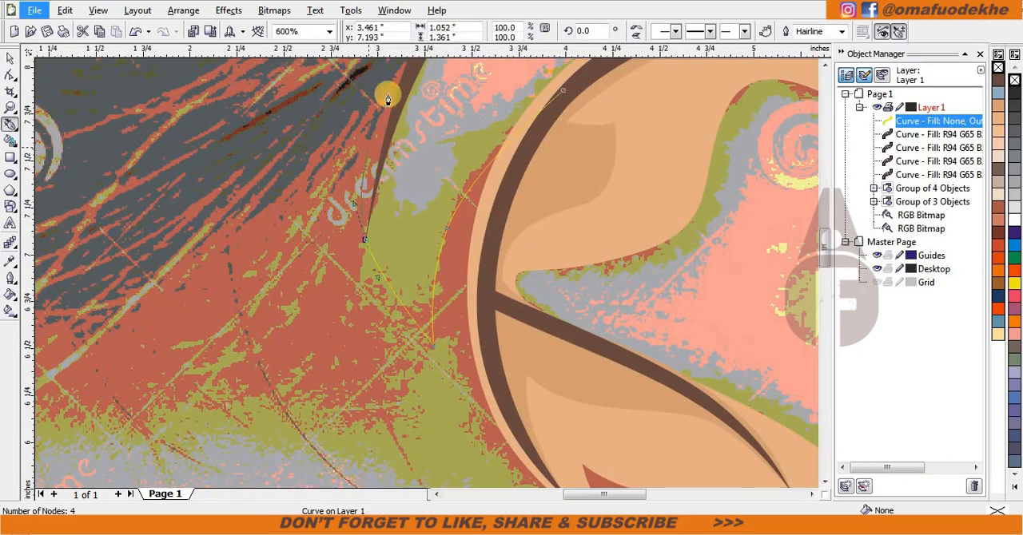
{"action": "scroll", "coordinate": [389, 94], "scroll_direction": "down", "scroll_amount": 2}
{"action": "scroll", "coordinate": [424, 217], "scroll_direction": "up", "scroll_amount": 1}
{"action": "key", "text": "ctrl+z"}
{"action": "key", "text": "ctrl+z"}
{"action": "key", "text": "ctrl+z"}
Step: Trace a new shape from the top of the inner helix crease down to the front root and up the outer contour to the ear's top
{"action": "scroll", "coordinate": [327, 465], "scroll_direction": "up", "scroll_amount": 1}
{"action": "left_click", "coordinate": [691, 110]}
{"action": "left_click_drag", "start_coordinate": [486, 203], "coordinate": [394, 276]}
{"action": "left_click", "coordinate": [376, 371]}
{"action": "left_click_drag", "start_coordinate": [369, 194], "coordinate": [391, 118]}
{"action": "scroll", "coordinate": [401, 102], "scroll_direction": "down", "scroll_amount": 1}
{"action": "scroll", "coordinate": [509, 268], "scroll_direction": "up", "scroll_amount": 1}
{"action": "left_click_drag", "start_coordinate": [477, 137], "coordinate": [596, 97]}
{"action": "scroll", "coordinate": [748, 233], "scroll_direction": "down", "scroll_amount": 1}
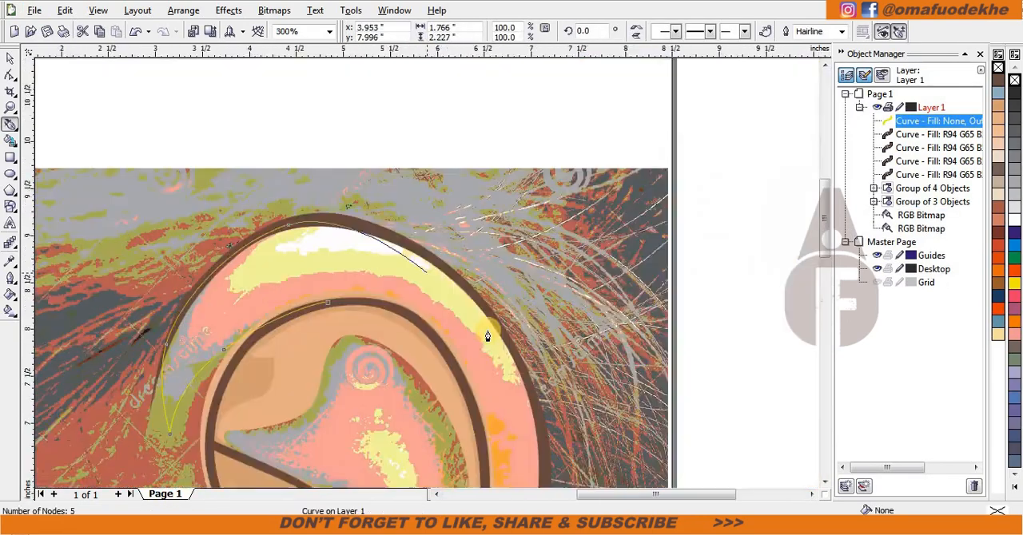
Step: Continue the outline over the ear's top and down the outer rim to the lower contour near the earlobe
{"action": "scroll", "coordinate": [486, 333], "scroll_direction": "up", "scroll_amount": 1}
{"action": "left_click_drag", "start_coordinate": [423, 232], "coordinate": [515, 361]}
{"action": "scroll", "coordinate": [515, 363], "scroll_direction": "down", "scroll_amount": 2}
{"action": "scroll", "coordinate": [430, 321], "scroll_direction": "up", "scroll_amount": 1}
{"action": "left_click_drag", "start_coordinate": [430, 313], "coordinate": [421, 419]}
{"action": "scroll", "coordinate": [420, 421], "scroll_direction": "down", "scroll_amount": 1}
{"action": "scroll", "coordinate": [376, 354], "scroll_direction": "up", "scroll_amount": 1}
{"action": "left_click_drag", "start_coordinate": [400, 284], "coordinate": [316, 339]}
{"action": "scroll", "coordinate": [315, 339], "scroll_direction": "down", "scroll_amount": 1}
{"action": "scroll", "coordinate": [331, 263], "scroll_direction": "up", "scroll_amount": 1}
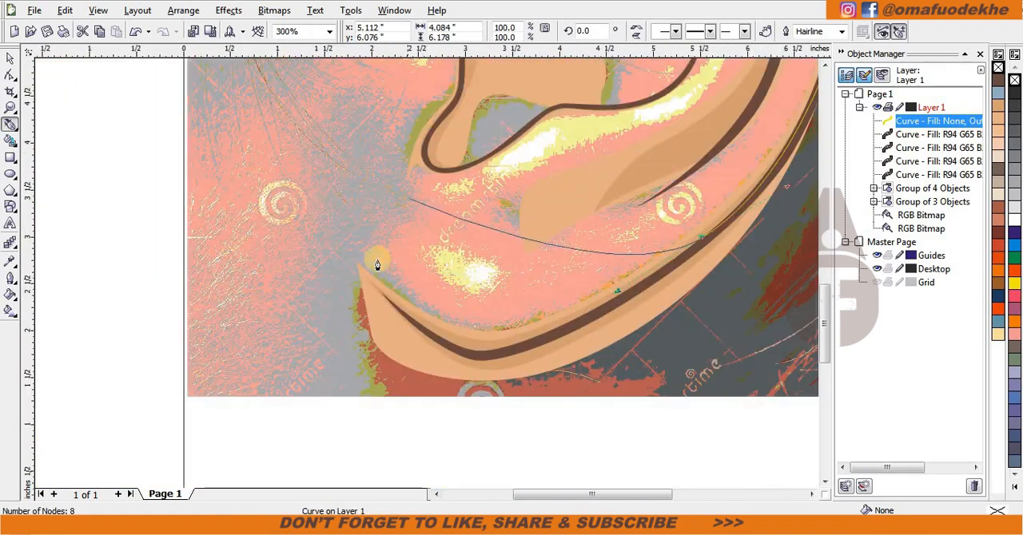
Step: Trace the outline around the earlobe's front edge, then in and back out toward the cheek below the notch
{"action": "scroll", "coordinate": [394, 285], "scroll_direction": "down", "scroll_amount": 1}
{"action": "left_click_drag", "start_coordinate": [400, 298], "coordinate": [474, 203]}
{"action": "scroll", "coordinate": [431, 255], "scroll_direction": "up", "scroll_amount": 2}
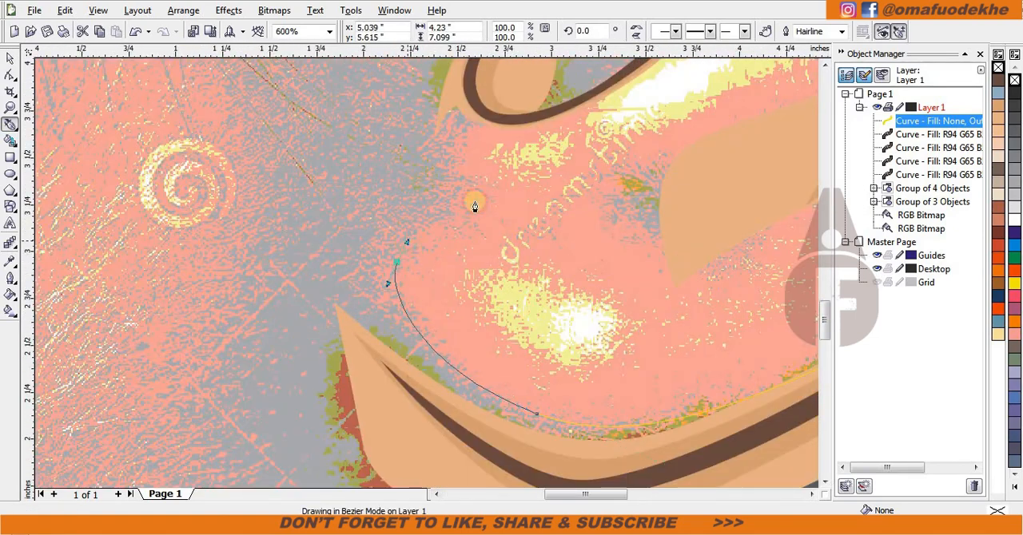
{"action": "scroll", "coordinate": [464, 171], "scroll_direction": "up", "scroll_amount": 1}
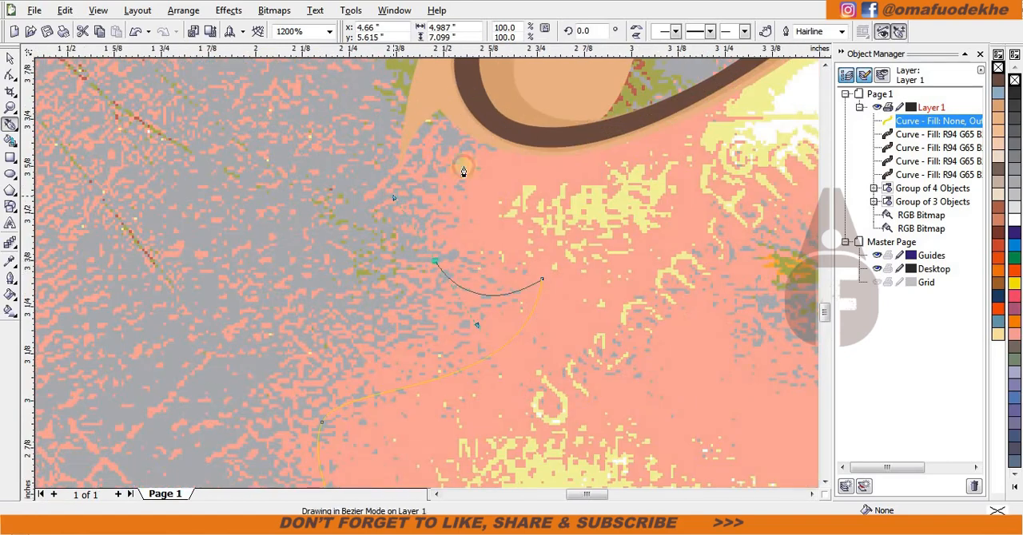
Step: Trace the outline from the lower bend of the front crease along the antitragus crease to the lower concha crease
{"action": "scroll", "coordinate": [584, 145], "scroll_direction": "down", "scroll_amount": 3}
{"action": "scroll", "coordinate": [483, 257], "scroll_direction": "up", "scroll_amount": 1}
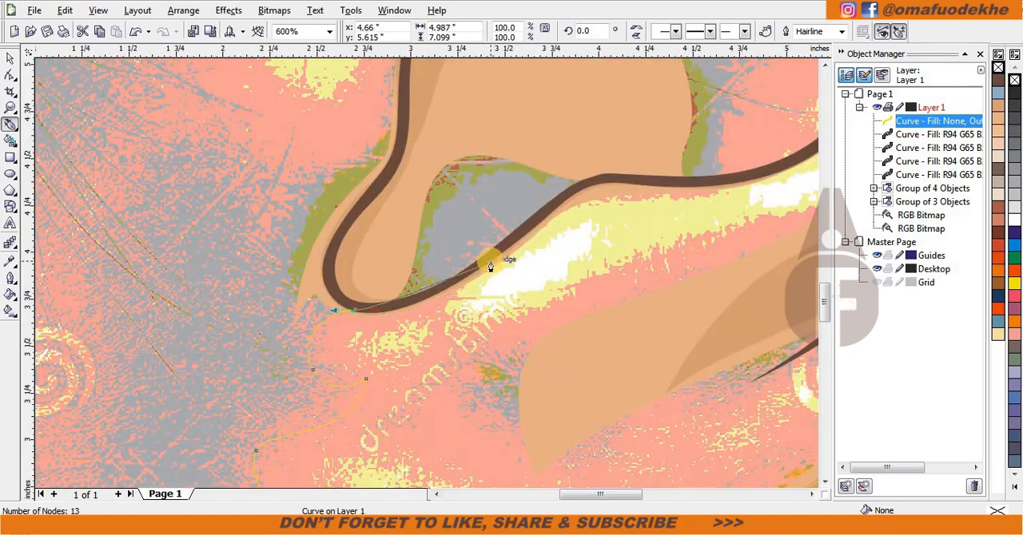
{"action": "scroll", "coordinate": [611, 190], "scroll_direction": "down", "scroll_amount": 2}
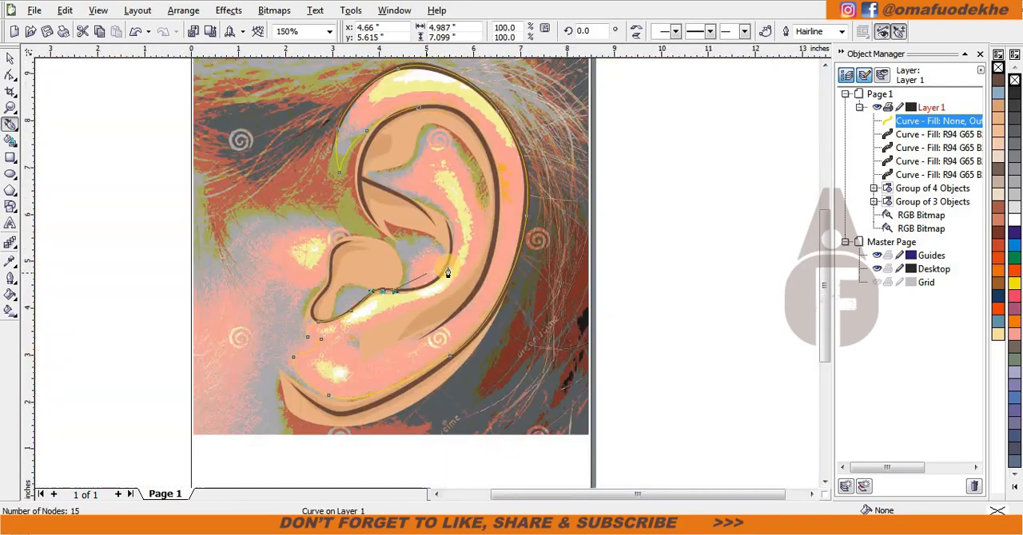
Step: Bring the original photo into view as the tracing reference in place of the posterized one
{"action": "key", "text": "space"}
{"action": "left_click", "coordinate": [562, 360]}
{"action": "scroll", "coordinate": [426, 302], "scroll_direction": "up", "scroll_amount": 1}
{"action": "key", "text": "space"}
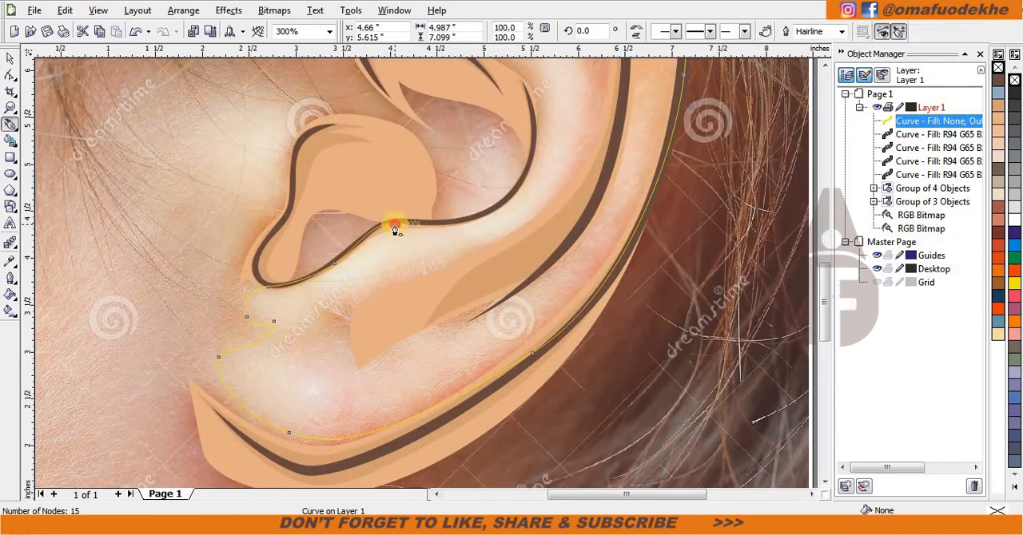
Step: Continue the outline along the concha crease, up its back side and across the upper crease to the front of the inner helix
{"action": "scroll", "coordinate": [420, 300], "scroll_direction": "up", "scroll_amount": 1}
{"action": "left_click_drag", "start_coordinate": [470, 209], "coordinate": [471, 208]}
{"action": "scroll", "coordinate": [446, 299], "scroll_direction": "down", "scroll_amount": 2}
{"action": "scroll", "coordinate": [400, 260], "scroll_direction": "up", "scroll_amount": 1}
{"action": "left_click_drag", "start_coordinate": [468, 256], "coordinate": [441, 232]}
{"action": "scroll", "coordinate": [319, 213], "scroll_direction": "up", "scroll_amount": 1}
{"action": "key", "text": "ctrl+z"}
{"action": "scroll", "coordinate": [350, 206], "scroll_direction": "down", "scroll_amount": 1}
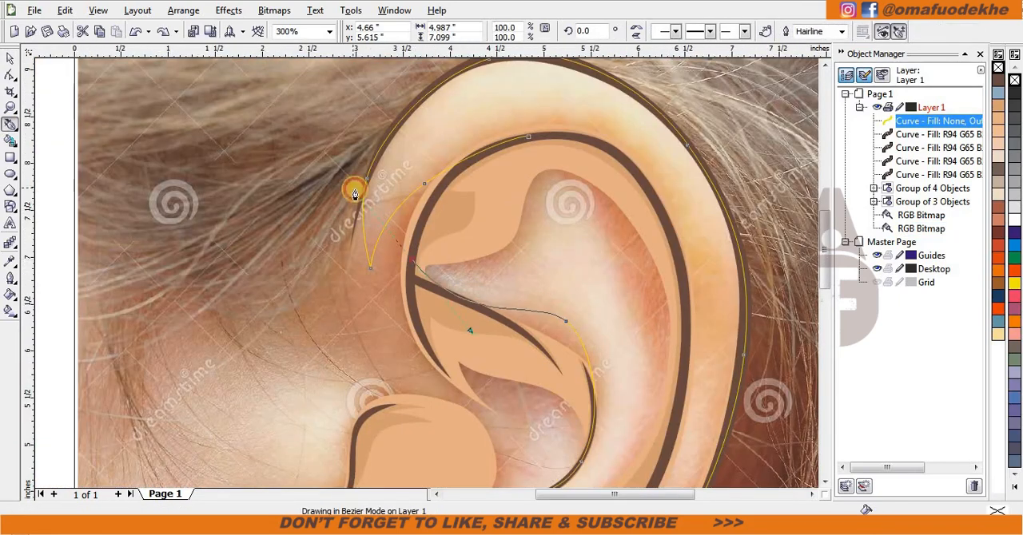
Step: Continue the outline forward to the inner helix crease, then back over the antihelix's upper peak and down its back side
{"action": "scroll", "coordinate": [518, 266], "scroll_direction": "up", "scroll_amount": 1}
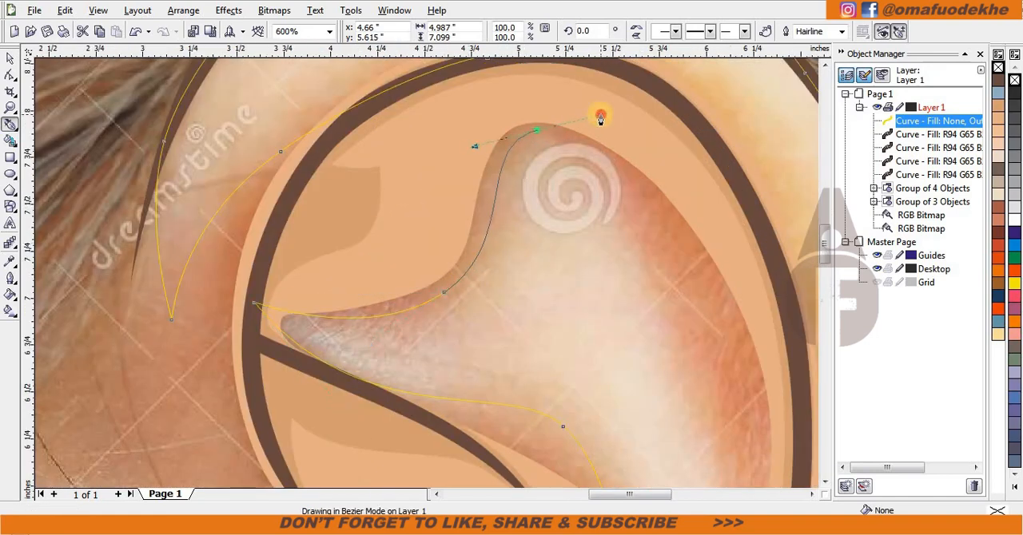
{"action": "scroll", "coordinate": [476, 300], "scroll_direction": "down", "scroll_amount": 1}
{"action": "left_click_drag", "start_coordinate": [458, 299], "coordinate": [471, 371]}
{"action": "scroll", "coordinate": [423, 285], "scroll_direction": "down", "scroll_amount": 1}
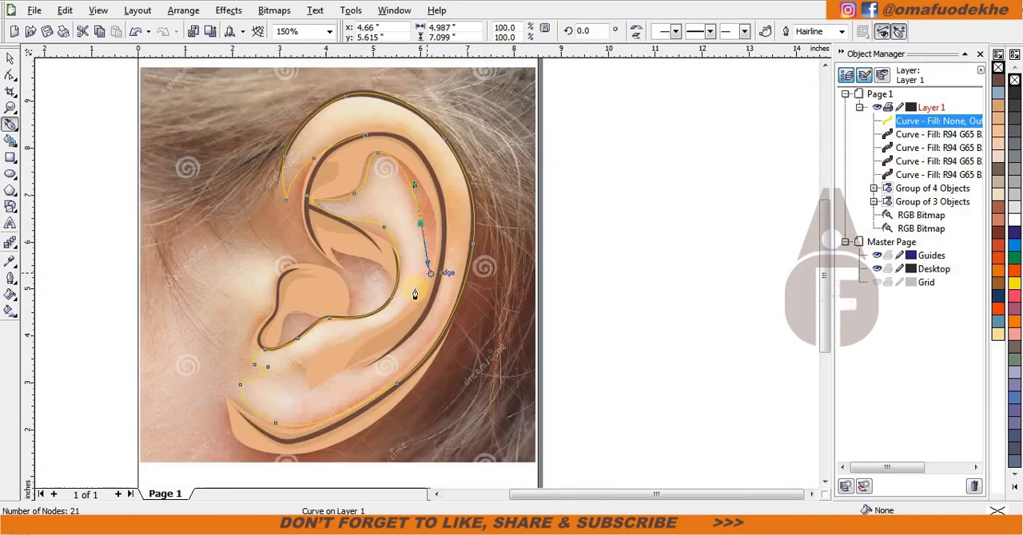
Step: Carry the outline past the lower antihelix and back up the inner helix crease, closing it at the crease's top
{"action": "scroll", "coordinate": [289, 363], "scroll_direction": "up", "scroll_amount": 1}
{"action": "scroll", "coordinate": [490, 105], "scroll_direction": "down", "scroll_amount": 1}
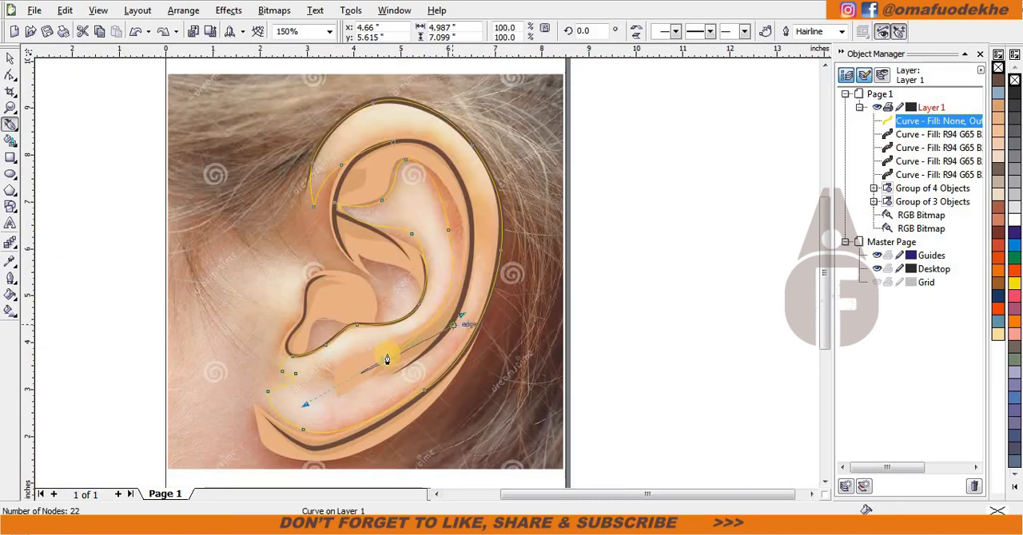
{"action": "scroll", "coordinate": [388, 354], "scroll_direction": "up", "scroll_amount": 1}
{"action": "scroll", "coordinate": [486, 335], "scroll_direction": "down", "scroll_amount": 1}
{"action": "scroll", "coordinate": [434, 156], "scroll_direction": "up", "scroll_amount": 1}
{"action": "left_click_drag", "start_coordinate": [437, 205], "coordinate": [377, 165]}
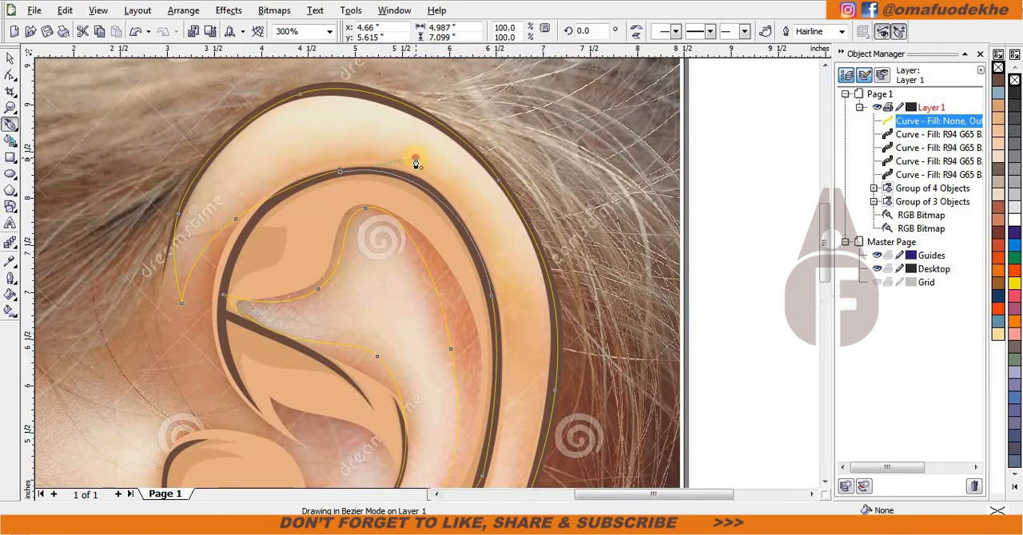
{"action": "scroll", "coordinate": [471, 239], "scroll_direction": "down", "scroll_amount": 1}
{"action": "key", "text": "space"}
{"action": "left_click_drag", "start_coordinate": [440, 268], "coordinate": [644, 263]}
{"action": "key", "text": "ctrl+z"}
{"action": "key", "text": "space"}
Step: Trace a closed crescent-shaped skin area on the cheek directly in front of the tragus
{"action": "scroll", "coordinate": [176, 400], "scroll_direction": "up", "scroll_amount": 1}
{"action": "scroll", "coordinate": [438, 270], "scroll_direction": "up", "scroll_amount": 1}
{"action": "left_click_drag", "start_coordinate": [577, 199], "coordinate": [551, 196]}
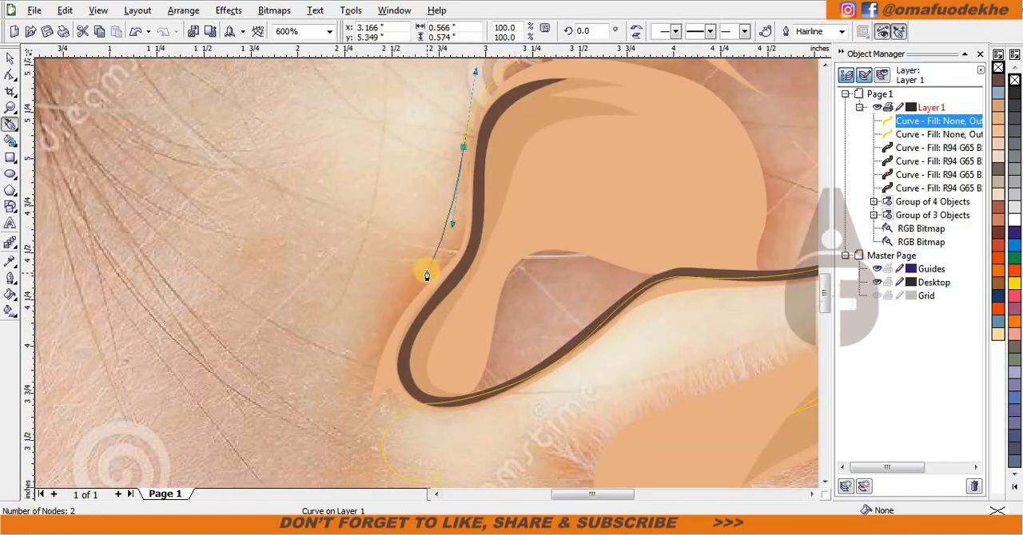
{"action": "left_click_drag", "start_coordinate": [363, 377], "coordinate": [359, 388]}
{"action": "scroll", "coordinate": [419, 296], "scroll_direction": "down", "scroll_amount": 1}
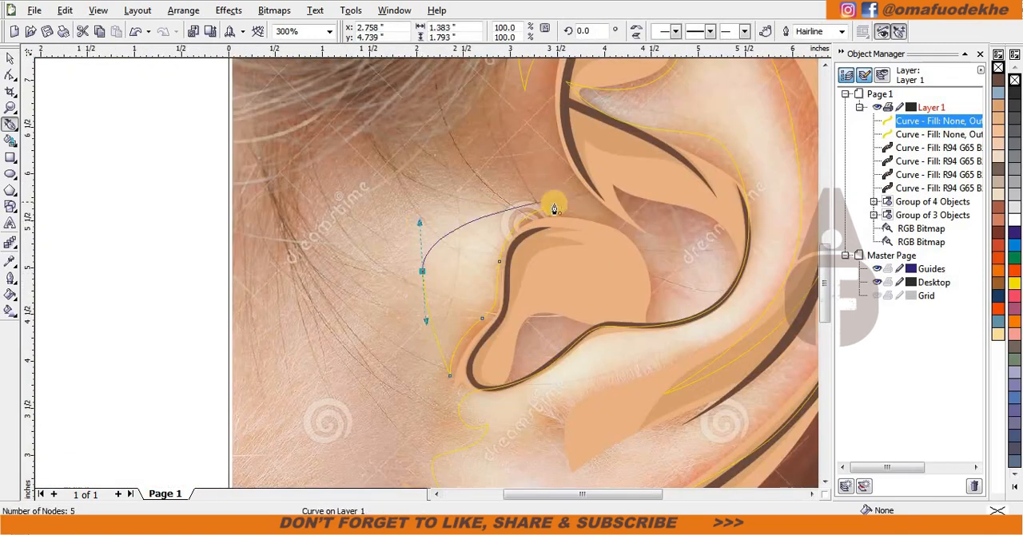
{"action": "scroll", "coordinate": [426, 275], "scroll_direction": "down", "scroll_amount": 1}
Step: Trace a closed skin shape in the concha hollow, from its upper middle down to the lower crease and up the back
{"action": "scroll", "coordinate": [480, 285], "scroll_direction": "up", "scroll_amount": 2}
{"action": "left_click", "coordinate": [367, 141]}
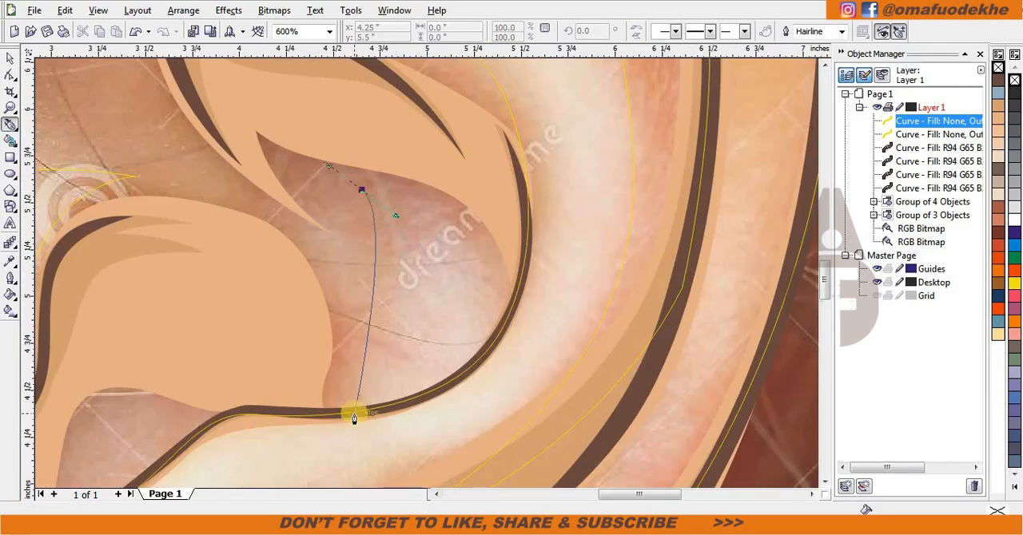
{"action": "left_click_drag", "start_coordinate": [350, 351], "coordinate": [366, 417]}
{"action": "double_click", "coordinate": [351, 358]}
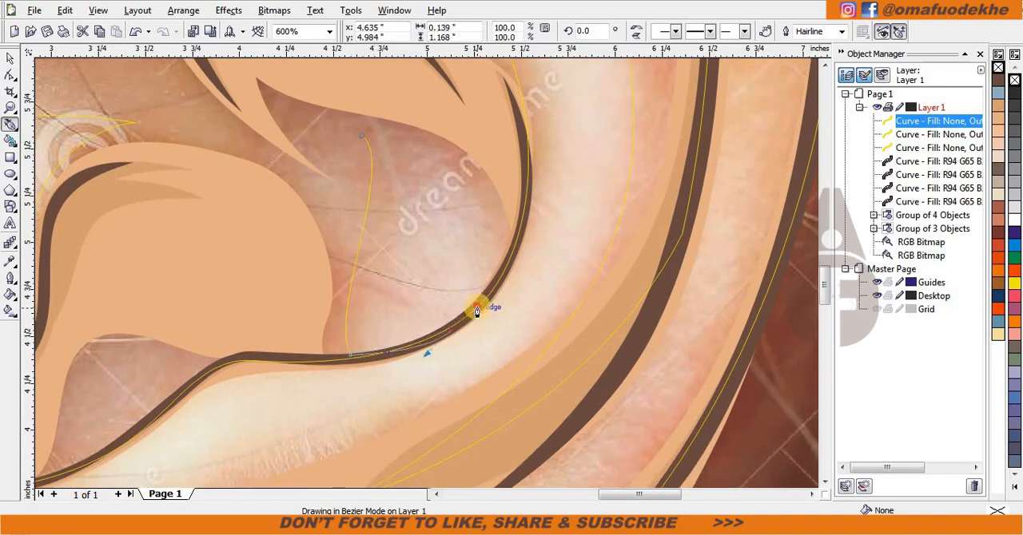
{"action": "left_click_drag", "start_coordinate": [362, 137], "coordinate": [420, 161]}
Step: Trace a closed shape about 0.99 by 0.66 in inside the notch between the tragus and the antitragus crease
{"action": "scroll", "coordinate": [423, 278], "scroll_direction": "down", "scroll_amount": 1}
{"action": "scroll", "coordinate": [216, 369], "scroll_direction": "up", "scroll_amount": 2}
{"action": "left_click", "coordinate": [664, 169]}
{"action": "left_click_drag", "start_coordinate": [342, 333], "coordinate": [342, 336]}
{"action": "left_click", "coordinate": [293, 404]}
{"action": "left_click_drag", "start_coordinate": [522, 265], "coordinate": [591, 186]}
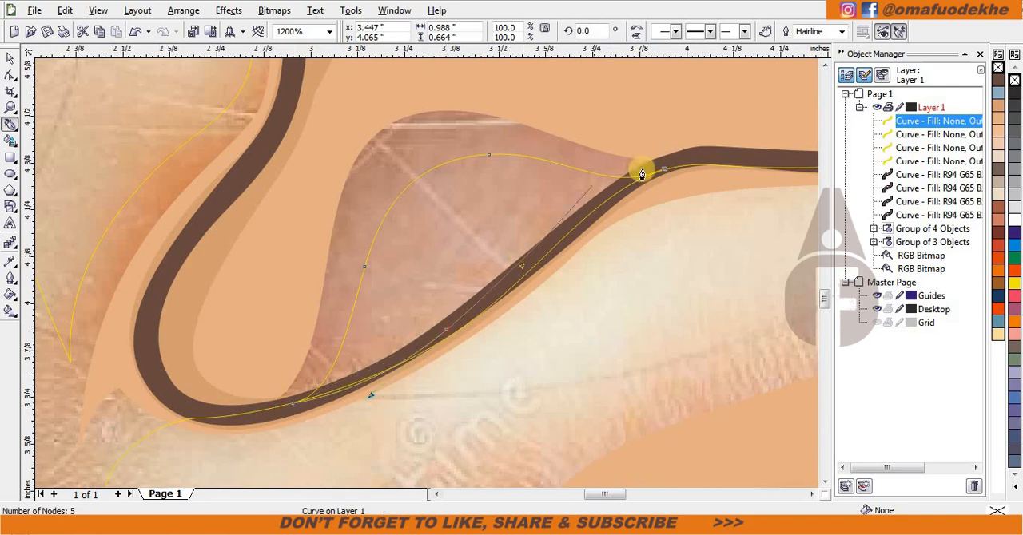
Step: Group the four traced skin outlines, place the group behind the two existing shading groups and give it an orange outline
{"action": "scroll", "coordinate": [357, 284], "scroll_direction": "down", "scroll_amount": 2}
{"action": "left_click", "coordinate": [929, 161], "text": "shift"}
{"action": "scroll", "coordinate": [455, 283], "scroll_direction": "down", "scroll_amount": 1}
{"action": "key", "text": "ctrl+g"}
{"action": "left_click_drag", "start_coordinate": [427, 275], "coordinate": [418, 252]}
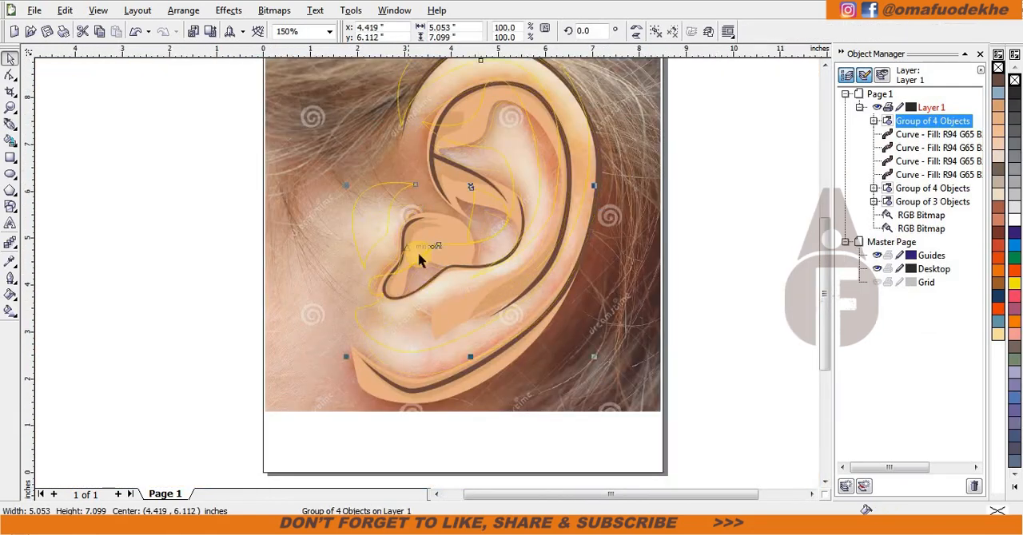
{"action": "key", "text": "ctrl+z"}
{"action": "right_click", "coordinate": [393, 224]}
{"action": "mouse_move", "coordinate": [447, 368]}
{"action": "left_click", "coordinate": [613, 476]}
{"action": "left_click", "coordinate": [386, 183]}
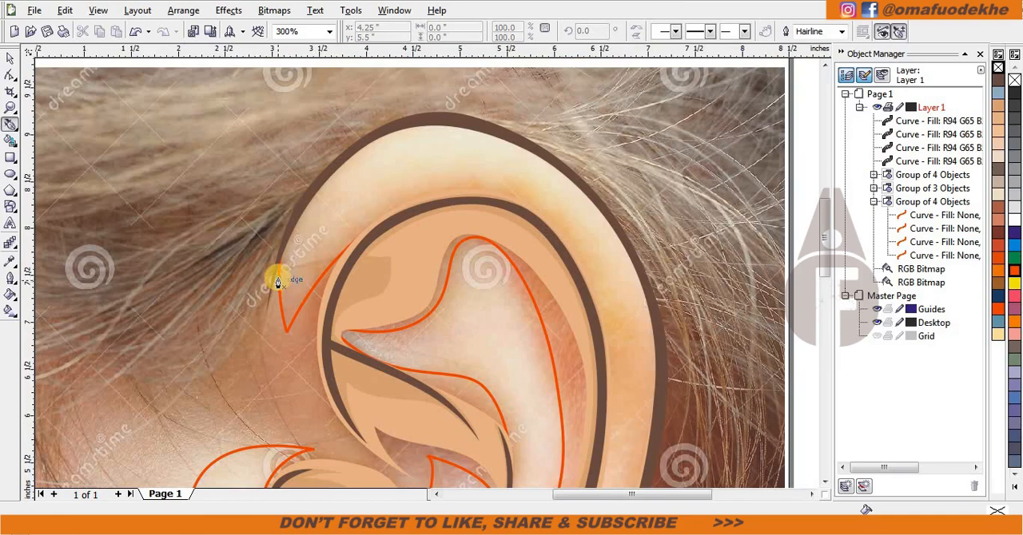
{"action": "left_click", "coordinate": [279, 279]}
Step: Start a highlight outline at the helix's front and trace it along the middle of the helix to the lower back rim
{"action": "scroll", "coordinate": [393, 209], "scroll_direction": "up", "scroll_amount": 1}
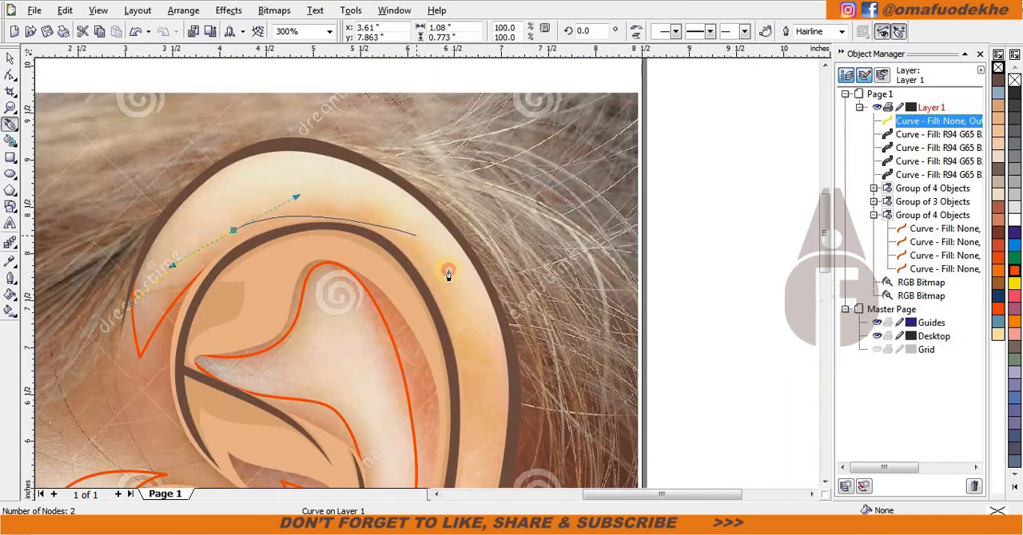
{"action": "scroll", "coordinate": [435, 304], "scroll_direction": "down", "scroll_amount": 1}
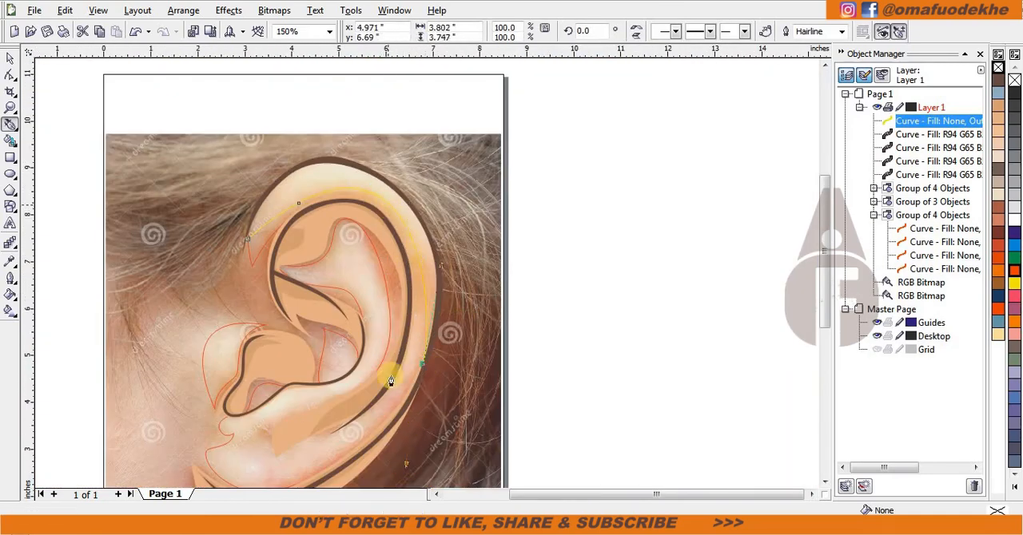
{"action": "double_click", "coordinate": [421, 365]}
Step: Trace the helix highlight back up along the outer rim crease toward the upper back of the ear
{"action": "scroll", "coordinate": [421, 360], "scroll_direction": "up", "scroll_amount": 1}
{"action": "left_click_drag", "start_coordinate": [455, 176], "coordinate": [454, 112]}
{"action": "scroll", "coordinate": [452, 114], "scroll_direction": "up", "scroll_amount": 1}
{"action": "scroll", "coordinate": [568, 327], "scroll_direction": "down", "scroll_amount": 1}
{"action": "left_click", "coordinate": [435, 334]}
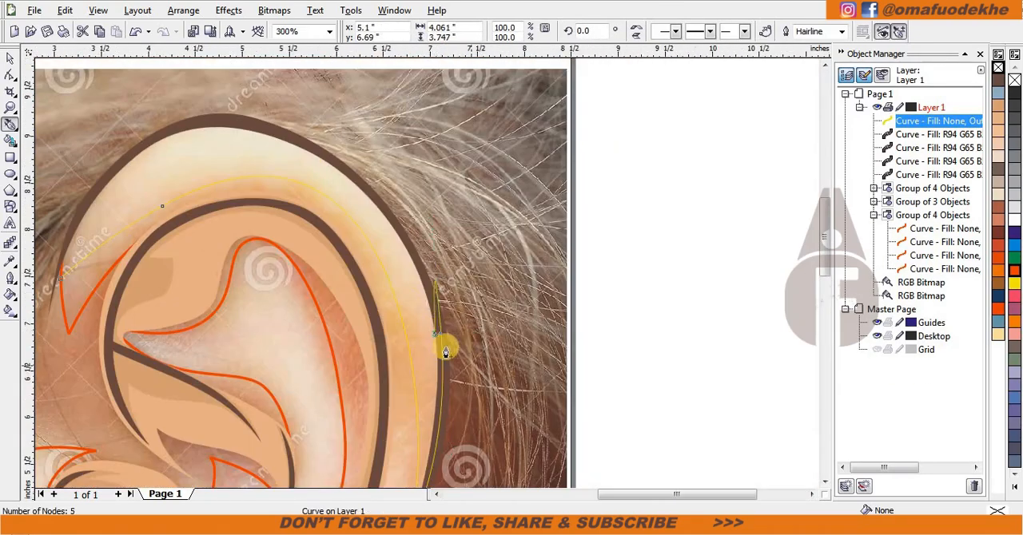
{"action": "key", "text": "ctrl+z"}
{"action": "scroll", "coordinate": [358, 242], "scroll_direction": "up", "scroll_amount": 1}
{"action": "left_click_drag", "start_coordinate": [491, 221], "coordinate": [379, 76]}
Step: Continue the helix highlight over the top of the outer rim and close it at the helix's front
{"action": "scroll", "coordinate": [379, 76], "scroll_direction": "down", "scroll_amount": 1}
{"action": "scroll", "coordinate": [317, 267], "scroll_direction": "up", "scroll_amount": 1}
{"action": "left_click_drag", "start_coordinate": [406, 236], "coordinate": [300, 234]}
{"action": "scroll", "coordinate": [301, 234], "scroll_direction": "down", "scroll_amount": 1}
{"action": "scroll", "coordinate": [355, 357], "scroll_direction": "up", "scroll_amount": 1}
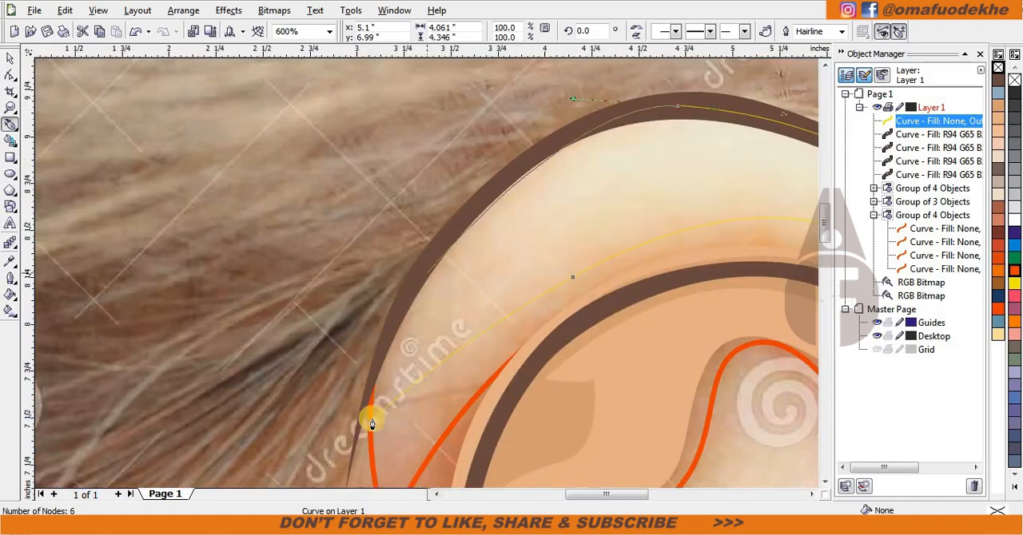
{"action": "left_click_drag", "start_coordinate": [373, 420], "coordinate": [420, 187]}
{"action": "scroll", "coordinate": [397, 210], "scroll_direction": "down", "scroll_amount": 1}
Step: Start an antihelix highlight outline at its front point and trace it up to the upper peak
{"action": "scroll", "coordinate": [430, 276], "scroll_direction": "down", "scroll_amount": 1}
{"action": "scroll", "coordinate": [471, 319], "scroll_direction": "up", "scroll_amount": 1}
{"action": "scroll", "coordinate": [467, 258], "scroll_direction": "up", "scroll_amount": 1}
{"action": "left_click", "coordinate": [240, 245]}
{"action": "scroll", "coordinate": [420, 200], "scroll_direction": "down", "scroll_amount": 2}
{"action": "scroll", "coordinate": [434, 183], "scroll_direction": "up", "scroll_amount": 2}
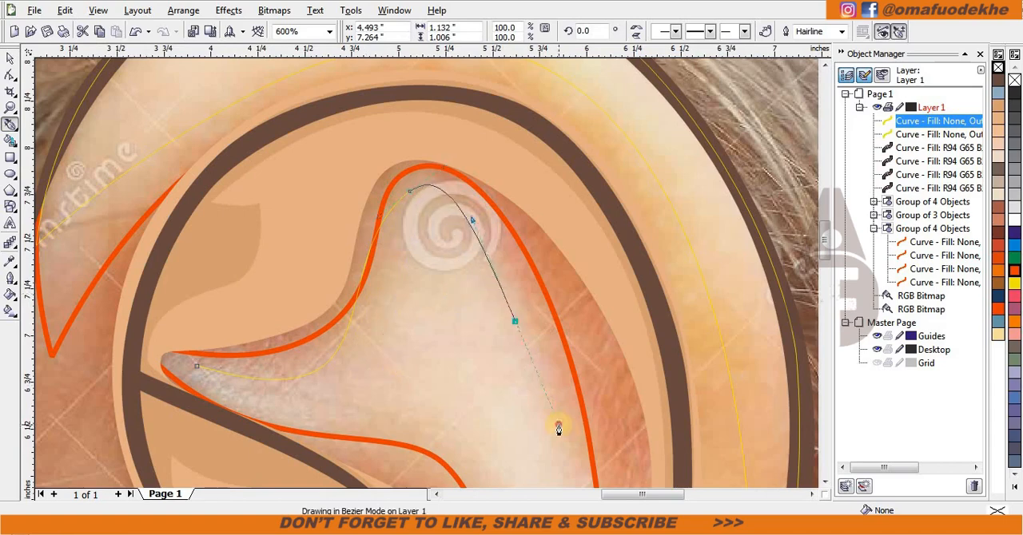
{"action": "scroll", "coordinate": [557, 429], "scroll_direction": "down", "scroll_amount": 1}
{"action": "scroll", "coordinate": [398, 344], "scroll_direction": "down", "scroll_amount": 1}
{"action": "scroll", "coordinate": [427, 277], "scroll_direction": "up", "scroll_amount": 1}
{"action": "key", "text": "ctrl+z"}
{"action": "key", "text": "ctrl+z"}
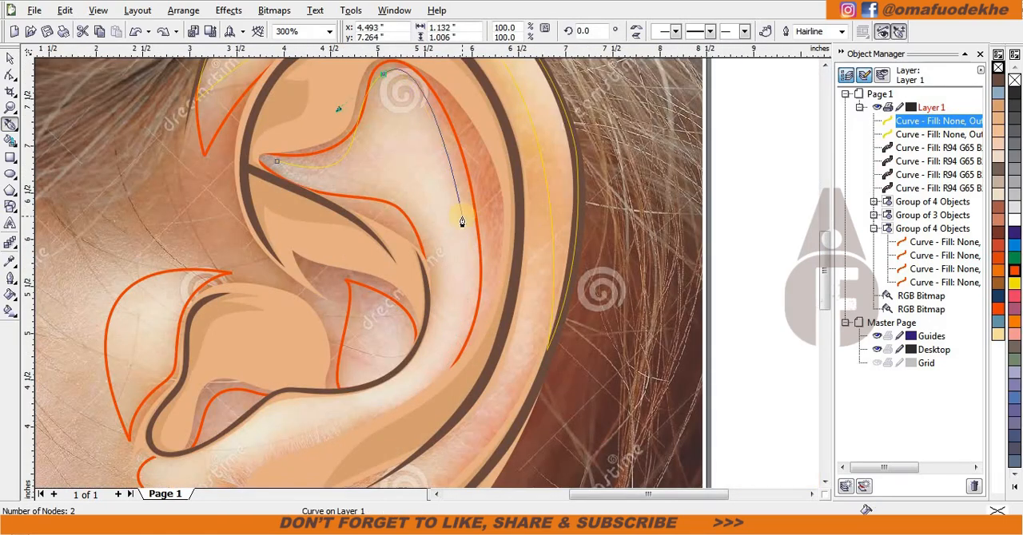
Step: Trace the antihelix highlight down the back of the antihelix and forward to the area below the antitragus
{"action": "scroll", "coordinate": [462, 217], "scroll_direction": "up", "scroll_amount": 1}
{"action": "left_click_drag", "start_coordinate": [456, 425], "coordinate": [453, 427]}
{"action": "scroll", "coordinate": [448, 440], "scroll_direction": "down", "scroll_amount": 1}
{"action": "scroll", "coordinate": [370, 354], "scroll_direction": "up", "scroll_amount": 1}
{"action": "left_click_drag", "start_coordinate": [422, 267], "coordinate": [262, 352]}
{"action": "scroll", "coordinate": [389, 285], "scroll_direction": "down", "scroll_amount": 2}
{"action": "scroll", "coordinate": [361, 280], "scroll_direction": "up", "scroll_amount": 2}
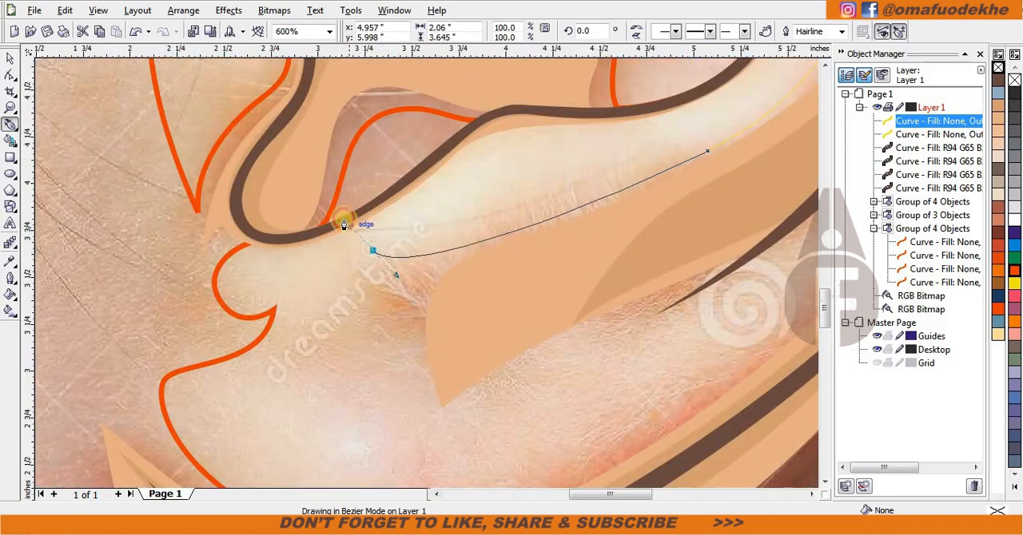
{"action": "scroll", "coordinate": [427, 277], "scroll_direction": "down", "scroll_amount": 1}
{"action": "scroll", "coordinate": [356, 399], "scroll_direction": "up", "scroll_amount": 1}
{"action": "left_click_drag", "start_coordinate": [393, 258], "coordinate": [406, 306]}
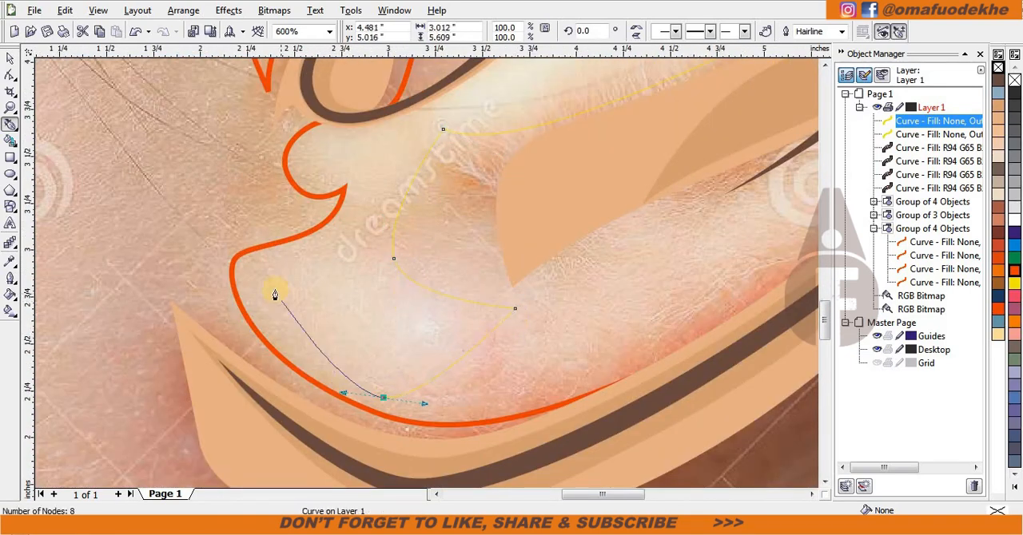
{"action": "scroll", "coordinate": [453, 273], "scroll_direction": "down", "scroll_amount": 1}
{"action": "key", "text": "ctrl+z"}
{"action": "key", "text": "ctrl+z"}
{"action": "scroll", "coordinate": [553, 355], "scroll_direction": "up", "scroll_amount": 1}
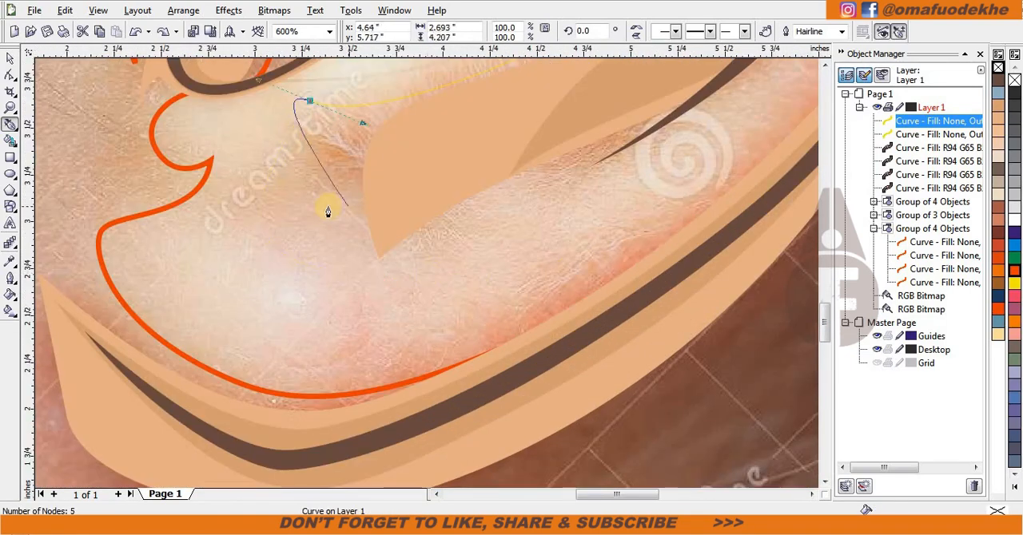
Step: Trace the antihelix highlight forward to the notch above the earlobe and back along the antitragus crease
{"action": "left_click_drag", "start_coordinate": [177, 203], "coordinate": [168, 189]}
{"action": "left_click", "coordinate": [275, 206], "text": "alt"}
{"action": "left_click_drag", "start_coordinate": [275, 206], "coordinate": [225, 431]}
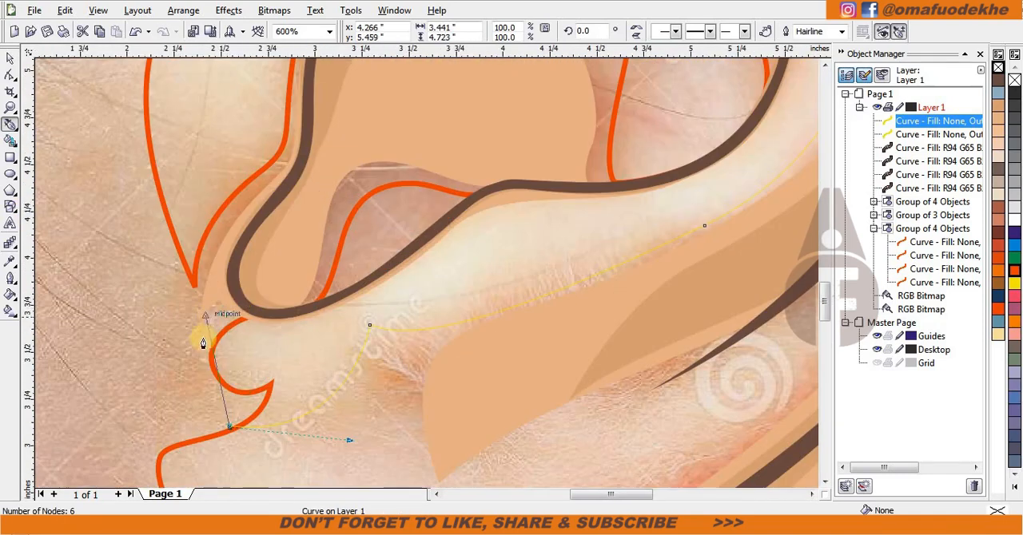
{"action": "left_click_drag", "start_coordinate": [437, 234], "coordinate": [498, 171]}
{"action": "left_click_drag", "start_coordinate": [609, 188], "coordinate": [695, 179]}
{"action": "scroll", "coordinate": [697, 175], "scroll_direction": "down", "scroll_amount": 1}
{"action": "scroll", "coordinate": [447, 244], "scroll_direction": "up", "scroll_amount": 1}
Step: Continue the antihelix highlight up the concha crease and forward along the antihelix's lower edge to its front point
{"action": "left_click_drag", "start_coordinate": [426, 272], "coordinate": [473, 124]}
{"action": "scroll", "coordinate": [473, 122], "scroll_direction": "down", "scroll_amount": 1}
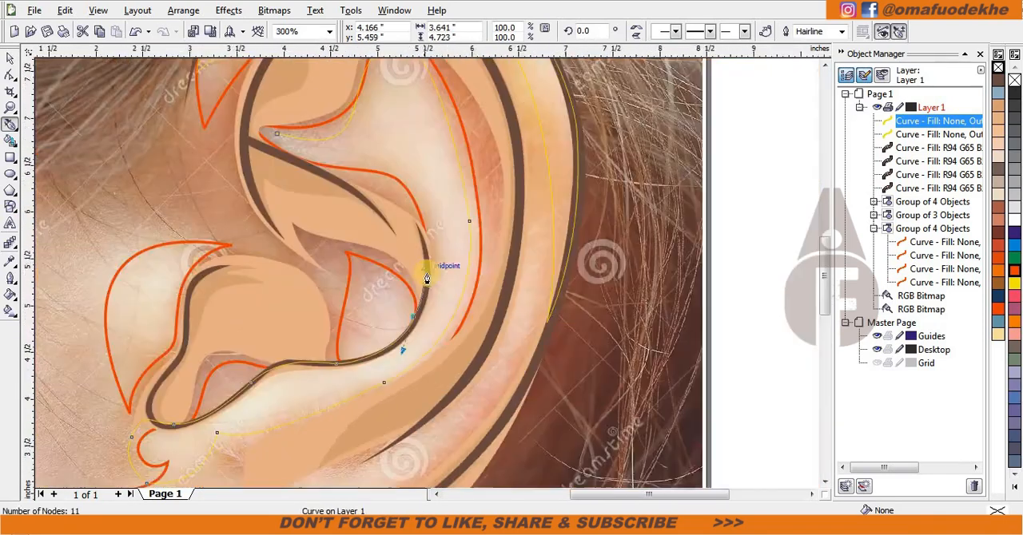
{"action": "scroll", "coordinate": [413, 253], "scroll_direction": "up", "scroll_amount": 1}
{"action": "left_click_drag", "start_coordinate": [422, 238], "coordinate": [375, 95]}
{"action": "left_click_drag", "start_coordinate": [137, 102], "coordinate": [288, 223]}
Step: Trace a closed highlight shape about 0.75 by 0.95 in inside the concha hollow, following its lower back crease
{"action": "scroll", "coordinate": [288, 223], "scroll_direction": "down", "scroll_amount": 1}
{"action": "scroll", "coordinate": [427, 277], "scroll_direction": "up", "scroll_amount": 2}
{"action": "left_click_drag", "start_coordinate": [474, 145], "coordinate": [480, 175]}
{"action": "scroll", "coordinate": [598, 341], "scroll_direction": "down", "scroll_amount": 1}
{"action": "scroll", "coordinate": [418, 279], "scroll_direction": "up", "scroll_amount": 1}
{"action": "left_click_drag", "start_coordinate": [426, 281], "coordinate": [398, 405]}
{"action": "left_click_drag", "start_coordinate": [266, 396], "coordinate": [197, 416]}
{"action": "left_click", "coordinate": [153, 420]}
{"action": "scroll", "coordinate": [188, 297], "scroll_direction": "down", "scroll_amount": 1}
{"action": "scroll", "coordinate": [426, 278], "scroll_direction": "up", "scroll_amount": 1}
{"action": "left_click_drag", "start_coordinate": [447, 243], "coordinate": [452, 190]}
{"action": "key", "text": "space"}
Step: Start an earlobe highlight outline on the back rim and trace it down along the lower rim to the lobe's front
{"action": "scroll", "coordinate": [427, 278], "scroll_direction": "down", "scroll_amount": 2}
{"action": "scroll", "coordinate": [353, 251], "scroll_direction": "down", "scroll_amount": 1}
{"action": "scroll", "coordinate": [474, 210], "scroll_direction": "up", "scroll_amount": 1}
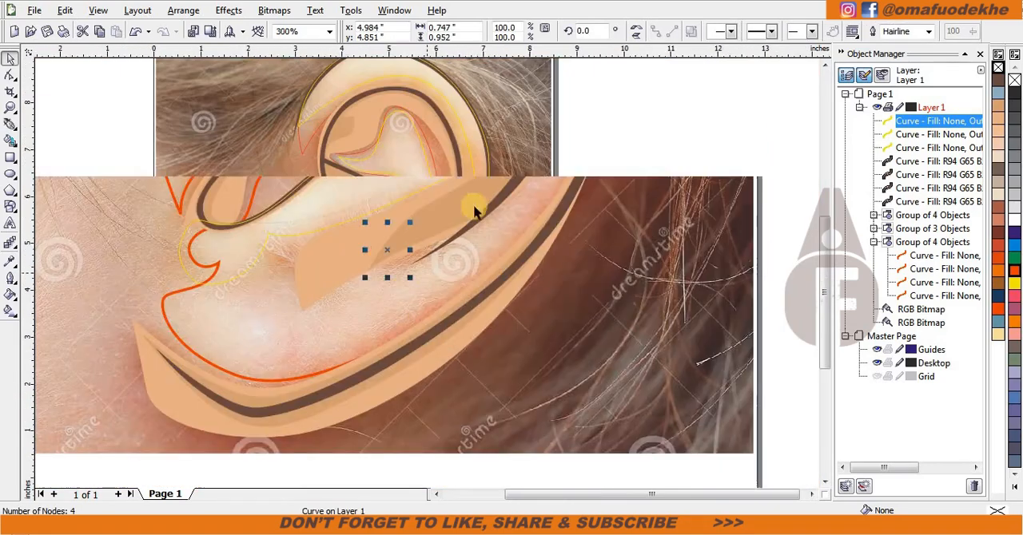
{"action": "key", "text": "space"}
{"action": "left_click", "coordinate": [462, 197]}
{"action": "scroll", "coordinate": [381, 386], "scroll_direction": "down", "scroll_amount": 1}
{"action": "scroll", "coordinate": [427, 278], "scroll_direction": "up", "scroll_amount": 1}
{"action": "left_click_drag", "start_coordinate": [434, 316], "coordinate": [443, 302]}
{"action": "left_click_drag", "start_coordinate": [288, 417], "coordinate": [209, 449]}
{"action": "scroll", "coordinate": [140, 448], "scroll_direction": "up", "scroll_amount": 1}
{"action": "left_click_drag", "start_coordinate": [379, 256], "coordinate": [288, 191]}
Step: Trace the earlobe highlight around the lobe's front edge, across its middle and back up to the rear rim
{"action": "left_click_drag", "start_coordinate": [288, 190], "coordinate": [289, 135]}
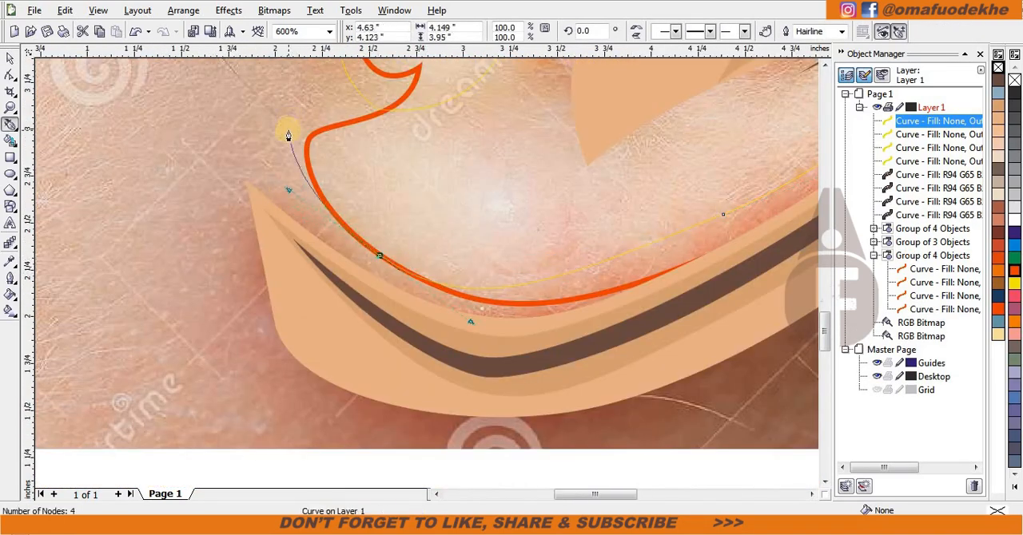
{"action": "key", "text": "ctrl+z"}
{"action": "scroll", "coordinate": [246, 342], "scroll_direction": "down", "scroll_amount": 1}
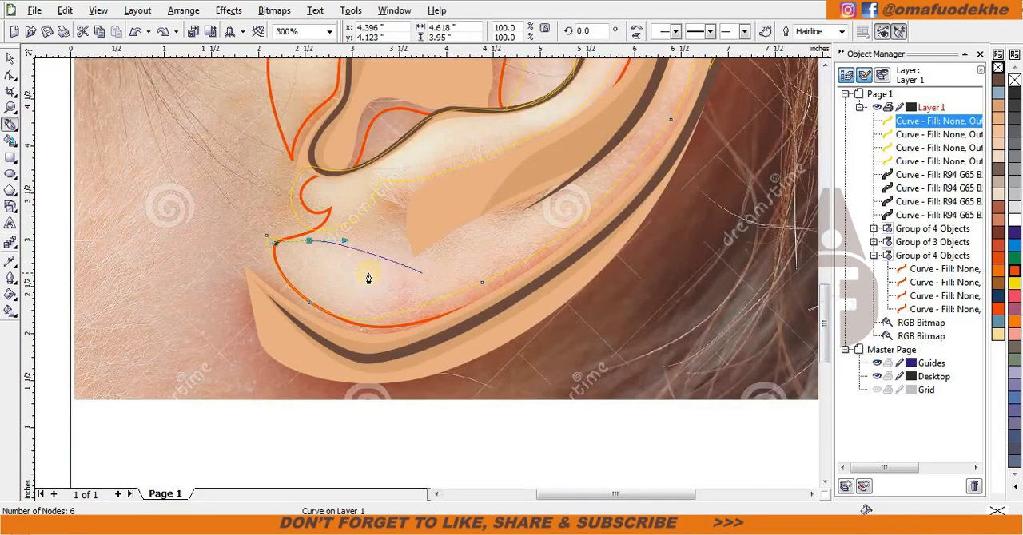
{"action": "scroll", "coordinate": [336, 271], "scroll_direction": "up", "scroll_amount": 1}
{"action": "scroll", "coordinate": [427, 269], "scroll_direction": "down", "scroll_amount": 1}
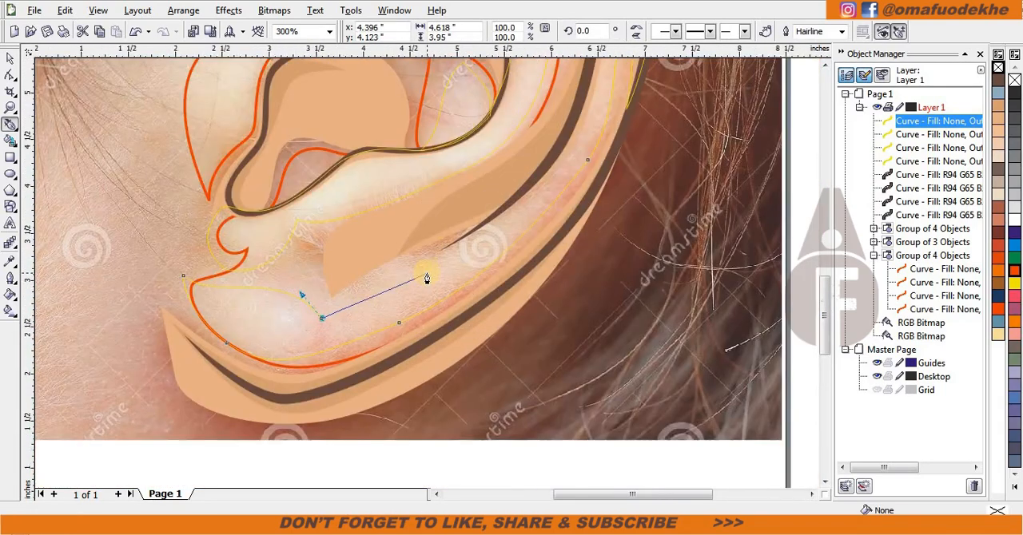
{"action": "scroll", "coordinate": [408, 278], "scroll_direction": "up", "scroll_amount": 1}
{"action": "left_click_drag", "start_coordinate": [599, 202], "coordinate": [604, 194]}
{"action": "scroll", "coordinate": [604, 194], "scroll_direction": "down", "scroll_amount": 1}
{"action": "left_click_drag", "start_coordinate": [450, 132], "coordinate": [437, 281]}
Step: Trace a closed highlight about 0.72 by 1.3 in inside the orange crescent in front of the tragus
{"action": "scroll", "coordinate": [437, 281], "scroll_direction": "down", "scroll_amount": 1}
{"action": "scroll", "coordinate": [299, 206], "scroll_direction": "up", "scroll_amount": 2}
{"action": "left_click_drag", "start_coordinate": [564, 125], "coordinate": [515, 136]}
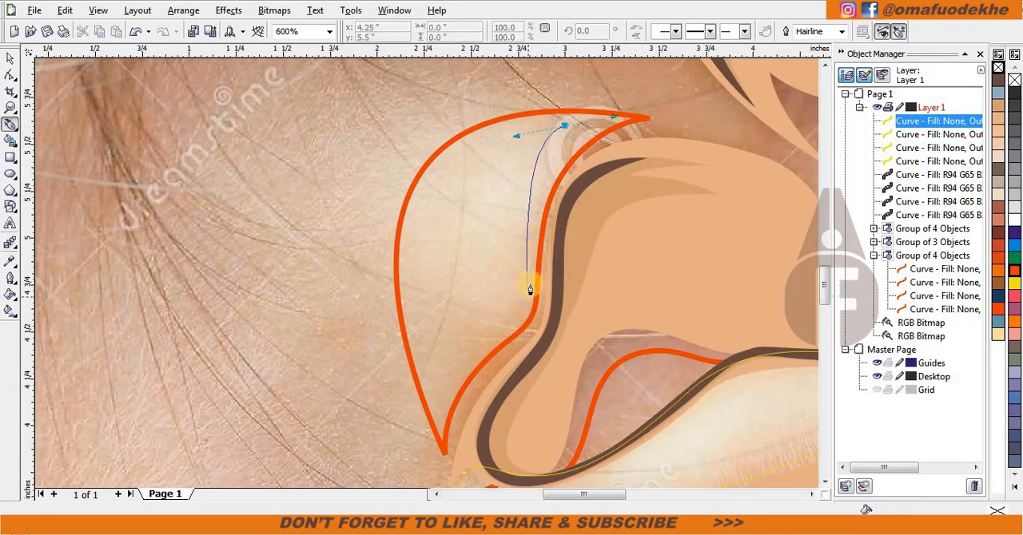
{"action": "key", "text": "ctrl+z"}
{"action": "left_click_drag", "start_coordinate": [540, 203], "coordinate": [540, 240]}
{"action": "left_click_drag", "start_coordinate": [485, 362], "coordinate": [393, 413]}
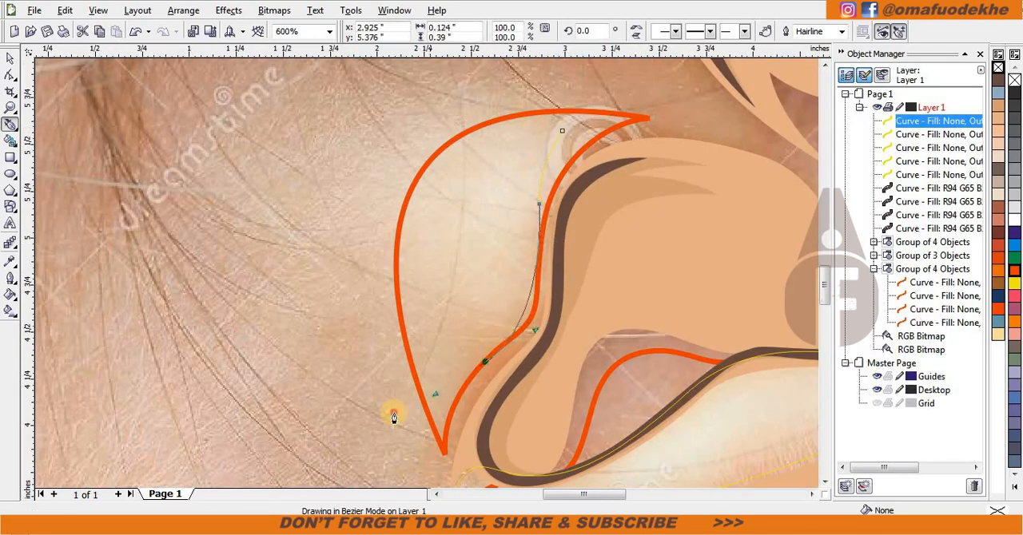
{"action": "left_click_drag", "start_coordinate": [562, 130], "coordinate": [404, 143]}
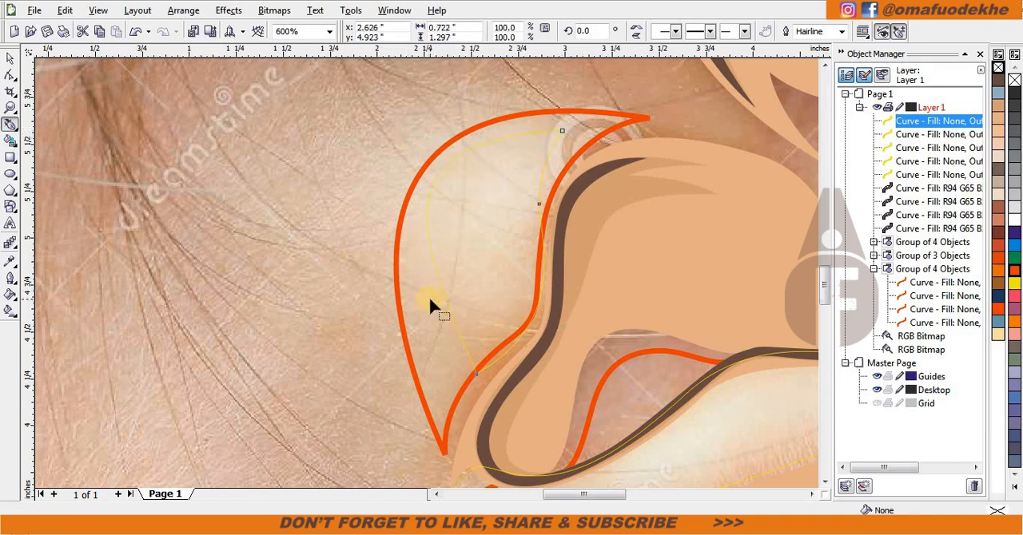
Step: Group the five highlight outlines, give them an orange outline and place them between the three-object group and the orange four-object group
{"action": "scroll", "coordinate": [428, 296], "scroll_direction": "down", "scroll_amount": 2}
{"action": "key", "text": "space"}
{"action": "left_click", "coordinate": [937, 175], "text": "shift"}
{"action": "key", "text": "ctrl+g"}
{"action": "left_click_drag", "start_coordinate": [426, 253], "coordinate": [251, 254]}
{"action": "key", "text": "ctrl+z"}
{"action": "scroll", "coordinate": [427, 273], "scroll_direction": "up", "scroll_amount": 1}
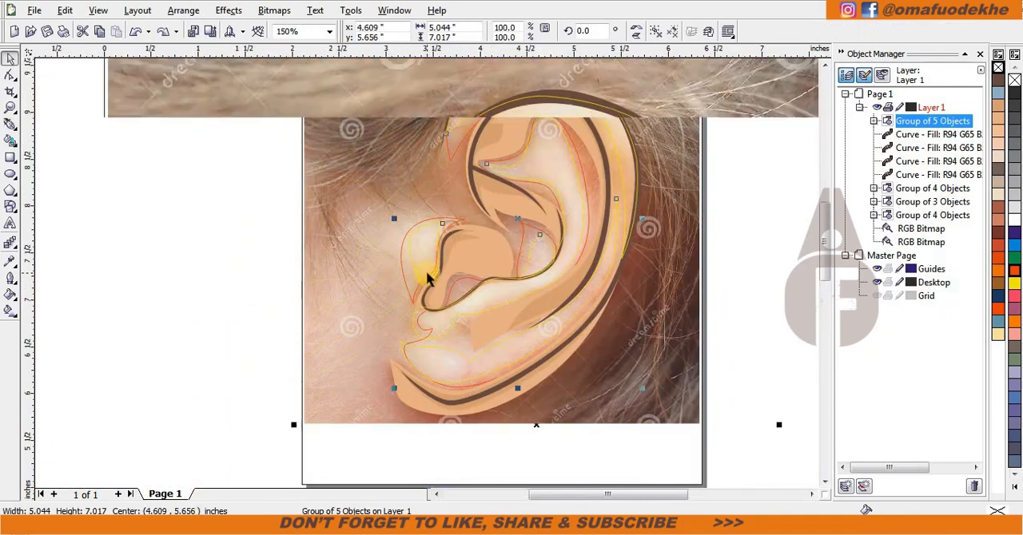
{"action": "left_click", "coordinate": [546, 135], "text": "shift"}
{"action": "left_click", "coordinate": [906, 122]}
{"action": "key", "text": "Delete"}
{"action": "scroll", "coordinate": [352, 337], "scroll_direction": "down", "scroll_amount": 1}
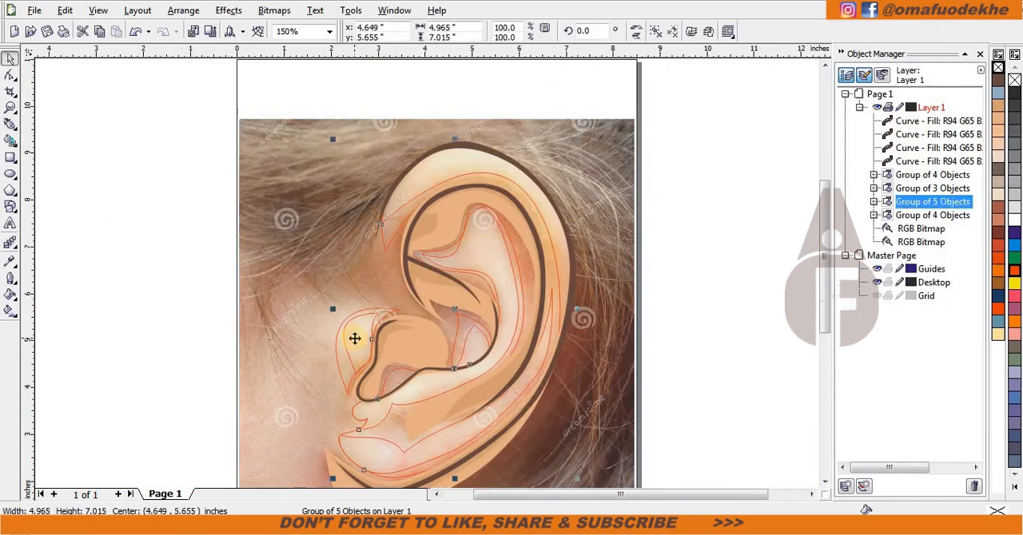
Step: Fill the five highlight shapes with cream and the four larger skin shapes behind them with light peach, without outlines
{"action": "left_click", "coordinate": [668, 338]}
{"action": "scroll", "coordinate": [336, 235], "scroll_direction": "up", "scroll_amount": 1}
{"action": "key", "text": "ctrl+a"}
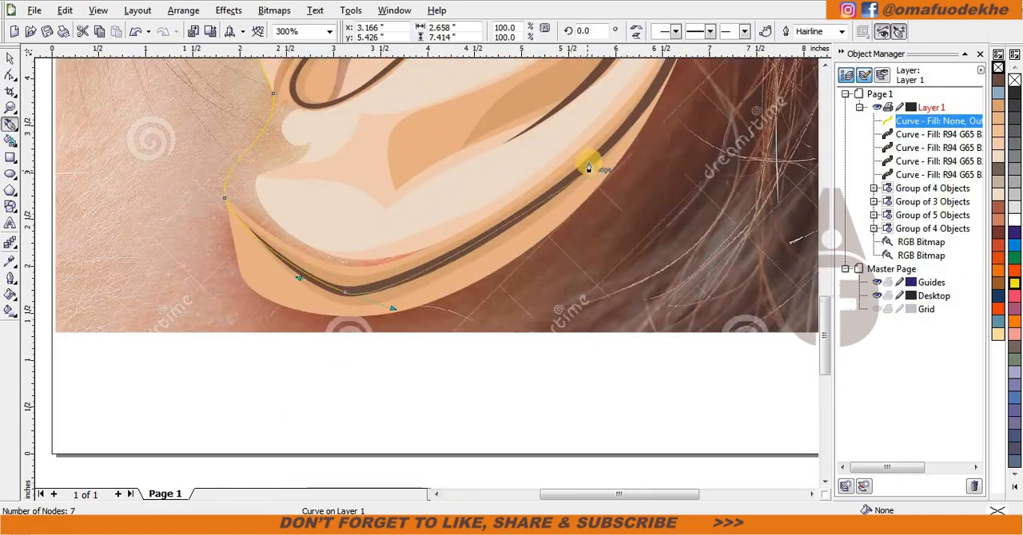
Step: Continue the base skin outline along the earlobe's lower rim and up the outer back rim of the ear
{"action": "left_click_drag", "start_coordinate": [588, 164], "coordinate": [664, 87]}
{"action": "scroll", "coordinate": [664, 87], "scroll_direction": "down", "scroll_amount": 2}
{"action": "scroll", "coordinate": [409, 219], "scroll_direction": "up", "scroll_amount": 1}
{"action": "scroll", "coordinate": [477, 298], "scroll_direction": "up", "scroll_amount": 1}
{"action": "left_click_drag", "start_coordinate": [465, 237], "coordinate": [479, 97]}
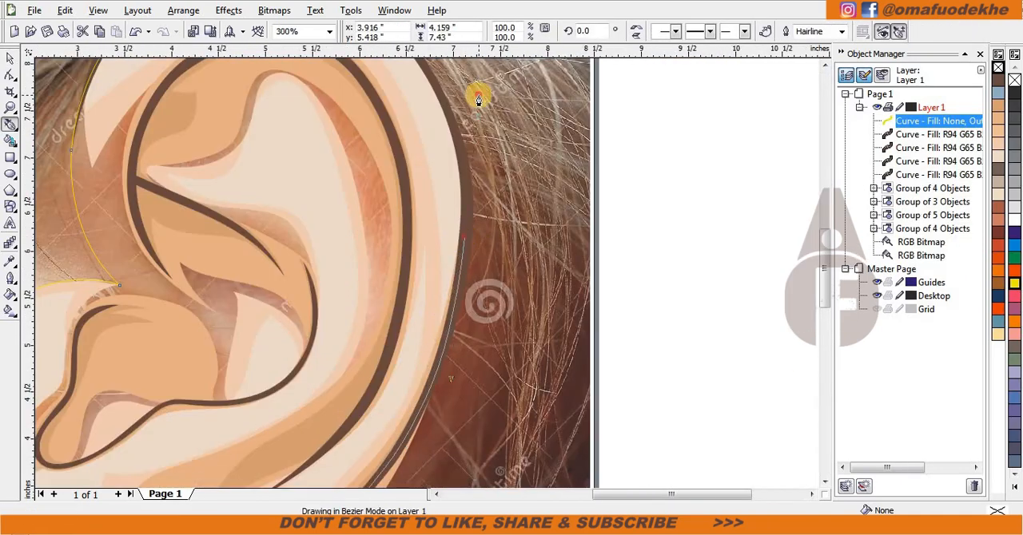
{"action": "scroll", "coordinate": [479, 96], "scroll_direction": "down", "scroll_amount": 1}
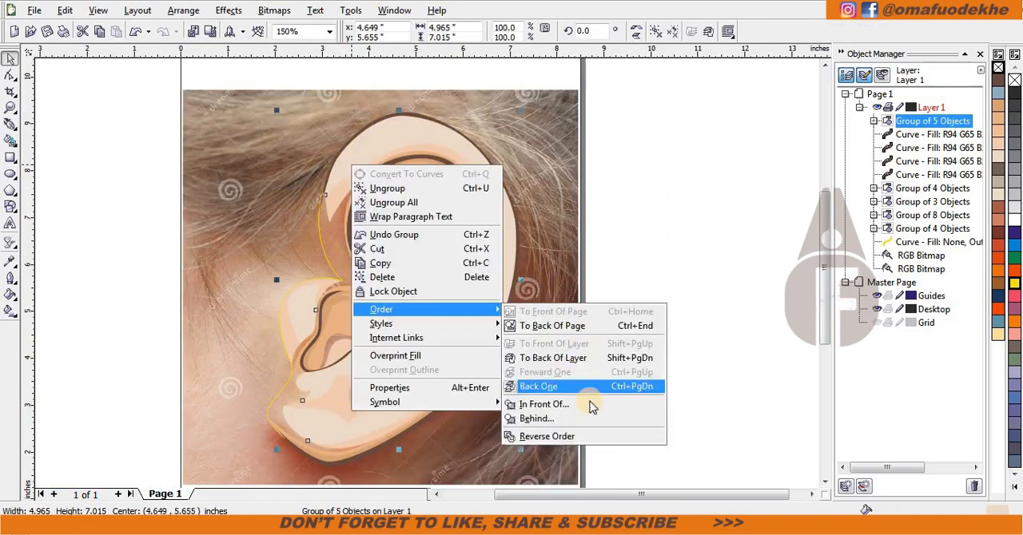
Step: Place the group of five cream highlights behind the three-object shading group and ungroup it
{"action": "left_click", "coordinate": [592, 406]}
{"action": "left_click", "coordinate": [343, 240]}
{"action": "key", "text": "ctrl+u"}
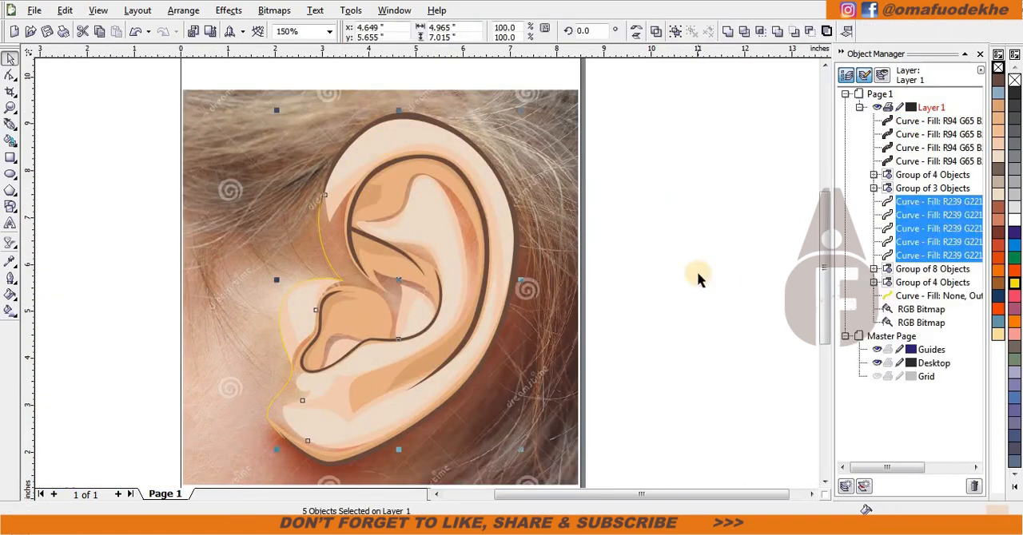
Step: Fill the base skin outline with the darker peach and remove its outline
{"action": "left_click", "coordinate": [938, 296]}
{"action": "left_click", "coordinate": [998, 131]}
{"action": "right_click", "coordinate": [998, 68]}
{"action": "left_click", "coordinate": [703, 210]}
Step: Apply a linear transparency to the cream highlight on the upper rim, fading it down towards the inner ear
{"action": "left_click", "coordinate": [10, 242]}
{"action": "left_click", "coordinate": [389, 134]}
{"action": "left_click_drag", "start_coordinate": [389, 117], "coordinate": [436, 263]}
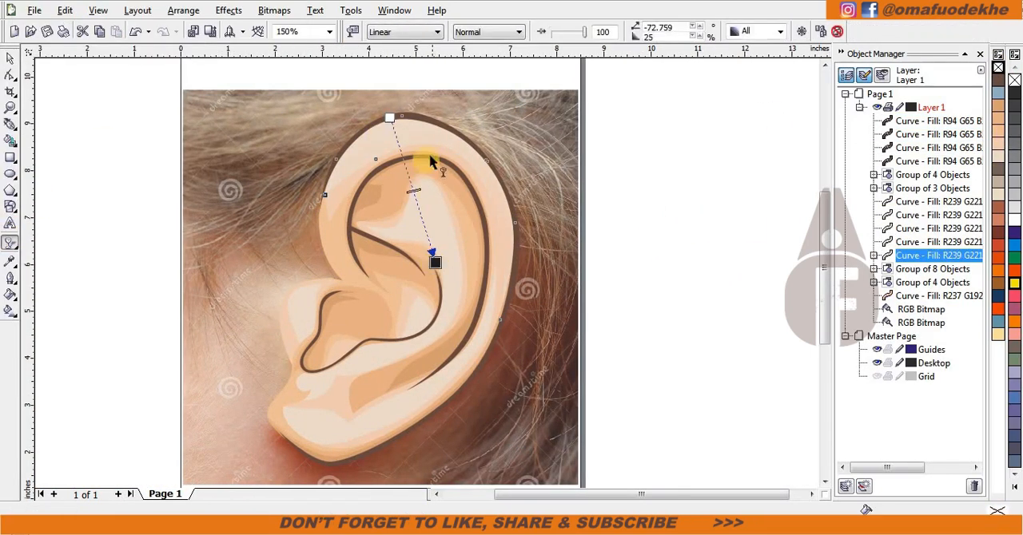
Step: Select all objects and ungroup every group in the drawing
{"action": "left_click", "coordinate": [441, 370]}
{"action": "key", "text": "space"}
{"action": "key", "text": "ctrl+a"}
{"action": "left_click", "coordinate": [707, 33]}
{"action": "left_click", "coordinate": [689, 238]}
Step: Apply a linear transparency to the large light peach rim shape, running from the upper rim to the ear's centre
{"action": "key", "text": "space"}
{"action": "left_click", "coordinate": [398, 149]}
{"action": "left_click_drag", "start_coordinate": [400, 147], "coordinate": [410, 279]}
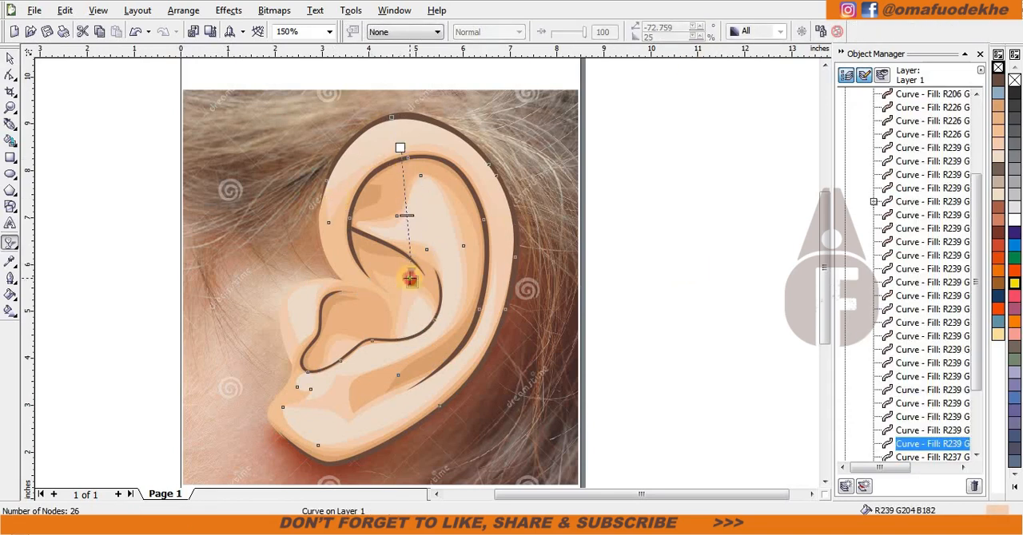
{"action": "left_click_drag", "start_coordinate": [289, 311], "coordinate": [637, 110]}
Step: Fade the light peach shape and the cream highlight on the tragus with diagonal linear transparencies
{"action": "left_click", "coordinate": [292, 299]}
{"action": "scroll", "coordinate": [285, 318], "scroll_direction": "up", "scroll_amount": 1}
{"action": "left_click_drag", "start_coordinate": [390, 192], "coordinate": [558, 330]}
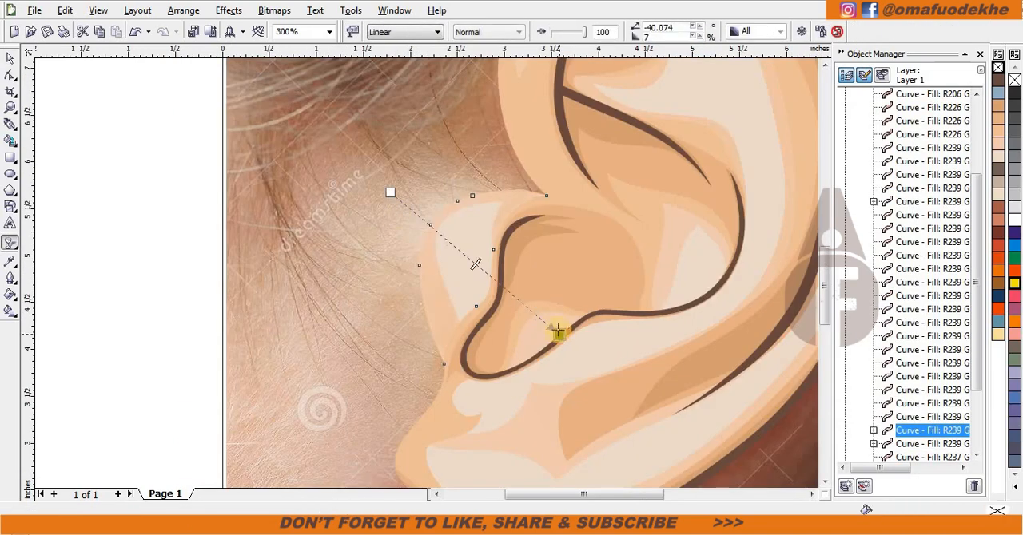
{"action": "left_click", "coordinate": [472, 273]}
{"action": "left_click_drag", "start_coordinate": [389, 199], "coordinate": [513, 275]}
{"action": "left_click", "coordinate": [435, 221]}
{"action": "left_click_drag", "start_coordinate": [390, 194], "coordinate": [423, 222]}
{"action": "left_click", "coordinate": [472, 254]}
Step: Apply a linear transparency to the central antihelix highlight, fading from its upper inner fold down past the lower rim
{"action": "scroll", "coordinate": [424, 223], "scroll_direction": "down", "scroll_amount": 1}
{"action": "scroll", "coordinate": [513, 299], "scroll_direction": "up", "scroll_amount": 1}
{"action": "left_click", "coordinate": [596, 188]}
{"action": "scroll", "coordinate": [595, 191], "scroll_direction": "down", "scroll_amount": 1}
{"action": "left_click_drag", "start_coordinate": [351, 211], "coordinate": [437, 437]}
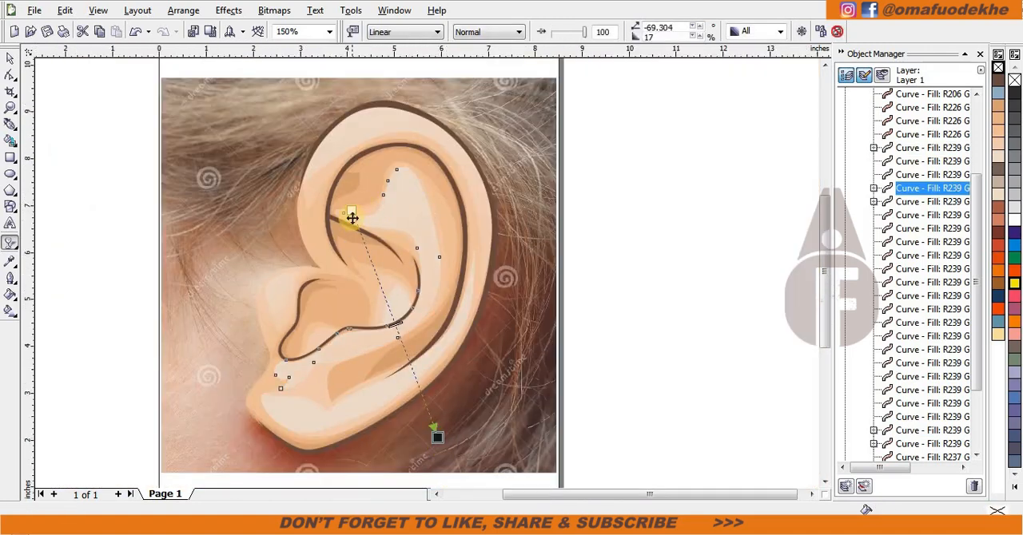
Step: Apply a linear transparency to the cream earlobe highlight, running from below the page up into the inner ear
{"action": "left_click", "coordinate": [322, 386]}
{"action": "left_click_drag", "start_coordinate": [229, 328], "coordinate": [114, 387]}
{"action": "left_click", "coordinate": [289, 403]}
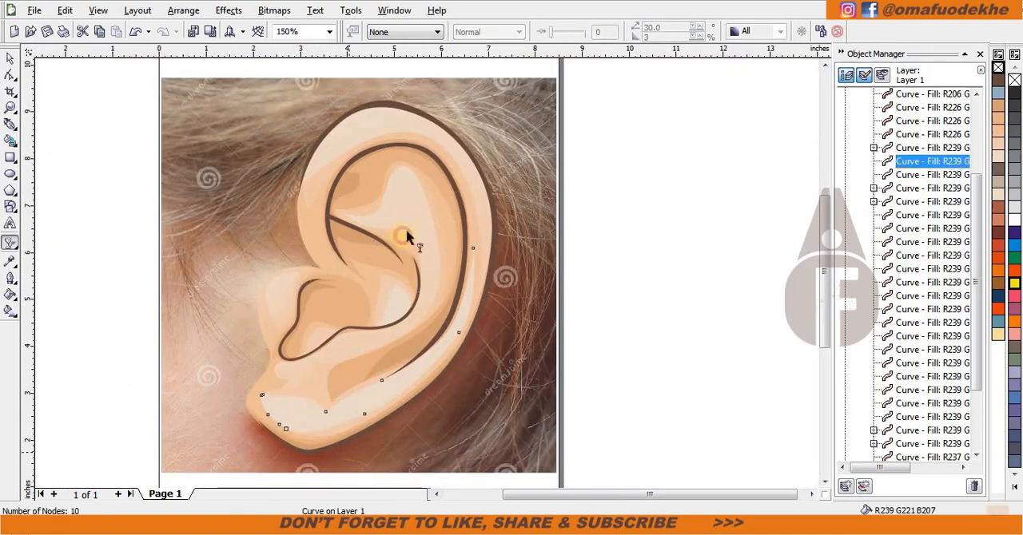
{"action": "left_click_drag", "start_coordinate": [348, 451], "coordinate": [402, 187]}
{"action": "scroll", "coordinate": [403, 187], "scroll_direction": "down", "scroll_amount": 1}
{"action": "scroll", "coordinate": [332, 324], "scroll_direction": "up", "scroll_amount": 1}
{"action": "scroll", "coordinate": [395, 365], "scroll_direction": "down", "scroll_amount": 1}
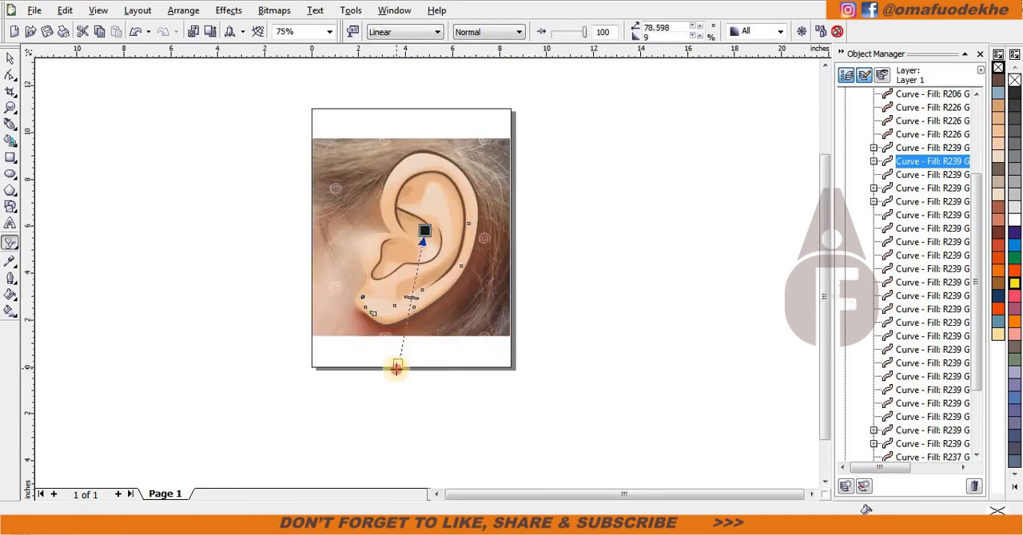
{"action": "left_click_drag", "start_coordinate": [396, 366], "coordinate": [394, 385]}
{"action": "scroll", "coordinate": [425, 237], "scroll_direction": "up", "scroll_amount": 1}
Step: Redirect the central antihelix highlight's linear transparency so it starts above the ear
{"action": "left_click", "coordinate": [440, 186]}
{"action": "left_click_drag", "start_coordinate": [400, 136], "coordinate": [379, 46]}
{"action": "scroll", "coordinate": [434, 316], "scroll_direction": "down", "scroll_amount": 1}
{"action": "scroll", "coordinate": [402, 182], "scroll_direction": "up", "scroll_amount": 1}
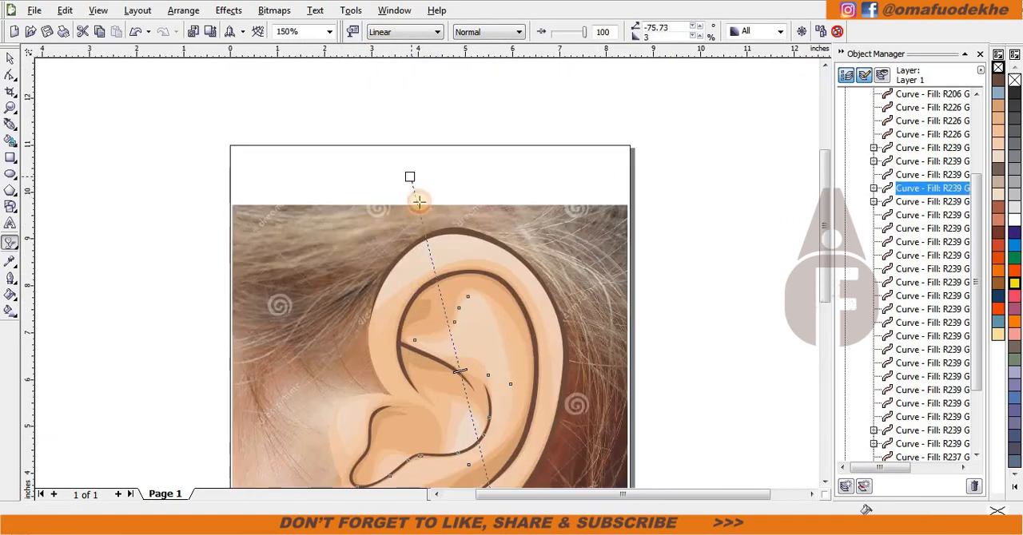
{"action": "left_click_drag", "start_coordinate": [419, 202], "coordinate": [421, 216]}
{"action": "scroll", "coordinate": [439, 308], "scroll_direction": "down", "scroll_amount": 1}
{"action": "scroll", "coordinate": [427, 349], "scroll_direction": "up", "scroll_amount": 2}
Step: Try an upward linear transparency on the light peach inner-ear shape and delete that shape
{"action": "left_click", "coordinate": [427, 239]}
{"action": "left_click_drag", "start_coordinate": [452, 325], "coordinate": [406, 152]}
{"action": "scroll", "coordinate": [448, 239], "scroll_direction": "down", "scroll_amount": 1}
{"action": "key", "text": "space"}
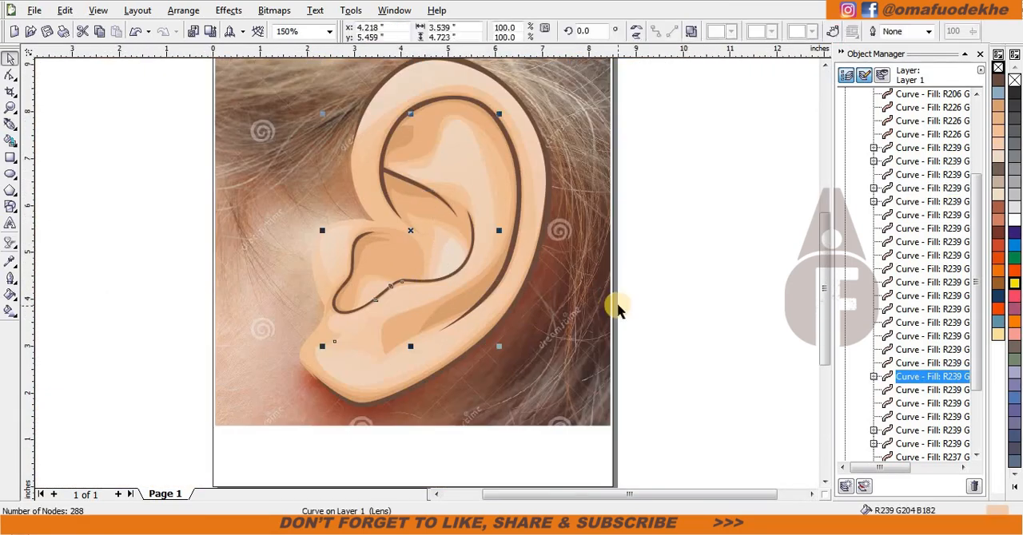
{"action": "left_click", "coordinate": [619, 310]}
{"action": "left_click", "coordinate": [347, 224]}
{"action": "key", "text": "Delete"}
Step: Apply linear transparencies to the peach shape and cream highlight in the concha and the small shape above the lower crease
{"action": "left_click", "coordinate": [453, 245]}
{"action": "scroll", "coordinate": [455, 207], "scroll_direction": "up", "scroll_amount": 1}
{"action": "key", "text": "space"}
{"action": "left_click_drag", "start_coordinate": [468, 366], "coordinate": [388, 207]}
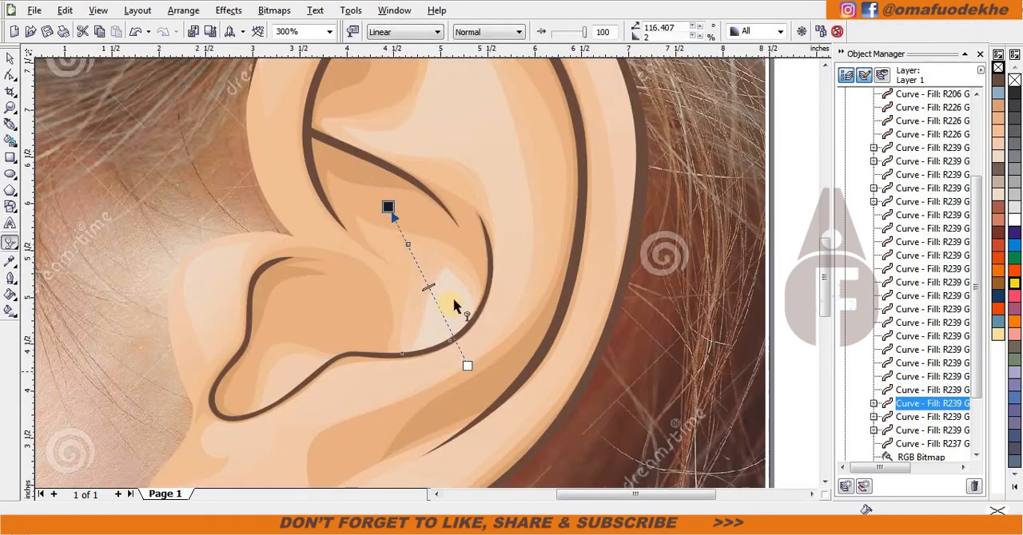
{"action": "left_click", "coordinate": [448, 286]}
{"action": "left_click", "coordinate": [254, 304]}
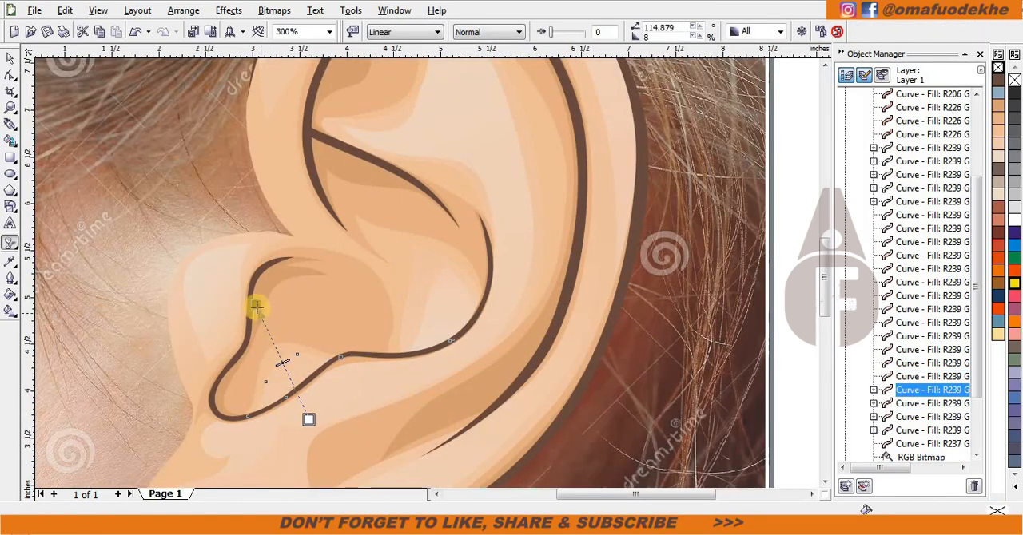
Step: Redirect the antihelix highlight's transparency from below the lobe towards the upper back rim, and readjust the upper rim highlight's transparency
{"action": "left_click", "coordinate": [439, 259]}
{"action": "scroll", "coordinate": [439, 258], "scroll_direction": "down", "scroll_amount": 1}
{"action": "left_click_drag", "start_coordinate": [507, 124], "coordinate": [373, 431]}
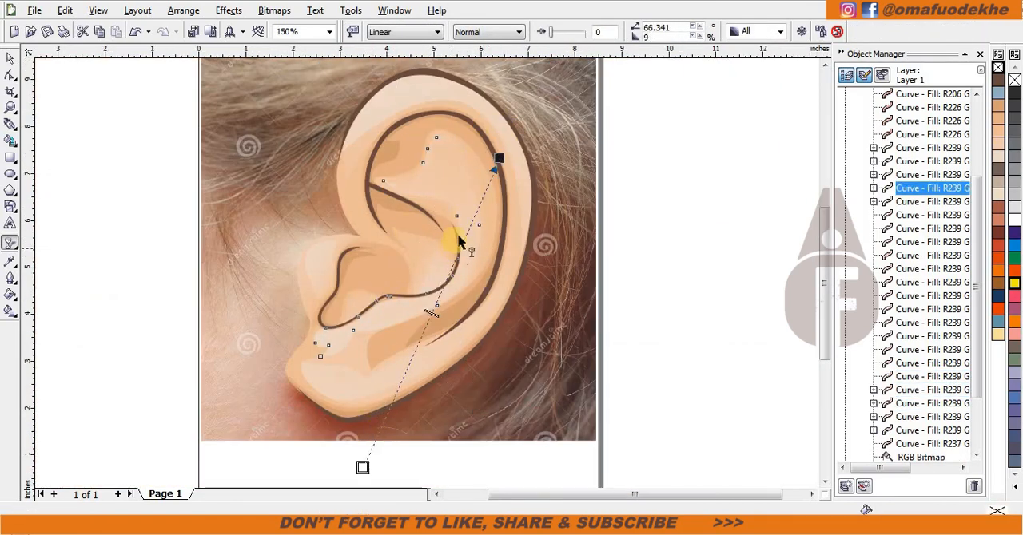
{"action": "left_click_drag", "start_coordinate": [416, 115], "coordinate": [429, 230]}
{"action": "left_click_drag", "start_coordinate": [416, 162], "coordinate": [420, 183]}
Step: Draw a closed crescent highlight about 1.83 in wide and 0.37 in high along the middle of the upper rim
{"action": "left_click", "coordinate": [10, 124]}
{"action": "scroll", "coordinate": [459, 208], "scroll_direction": "up", "scroll_amount": 2}
{"action": "left_click", "coordinate": [189, 269]}
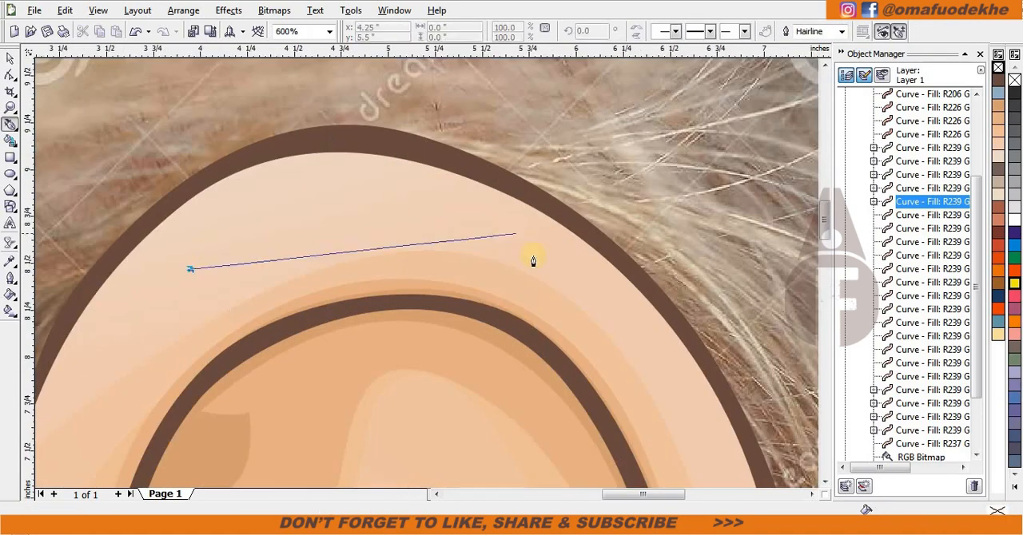
{"action": "left_click_drag", "start_coordinate": [533, 255], "coordinate": [669, 342]}
{"action": "left_click", "coordinate": [533, 255], "text": "alt"}
{"action": "left_click_drag", "start_coordinate": [390, 200], "coordinate": [312, 195]}
{"action": "left_click", "coordinate": [391, 201]}
Step: Fill the crescent with white, remove its outline and fade it upwards with a linear transparency
{"action": "left_click", "coordinate": [1015, 219]}
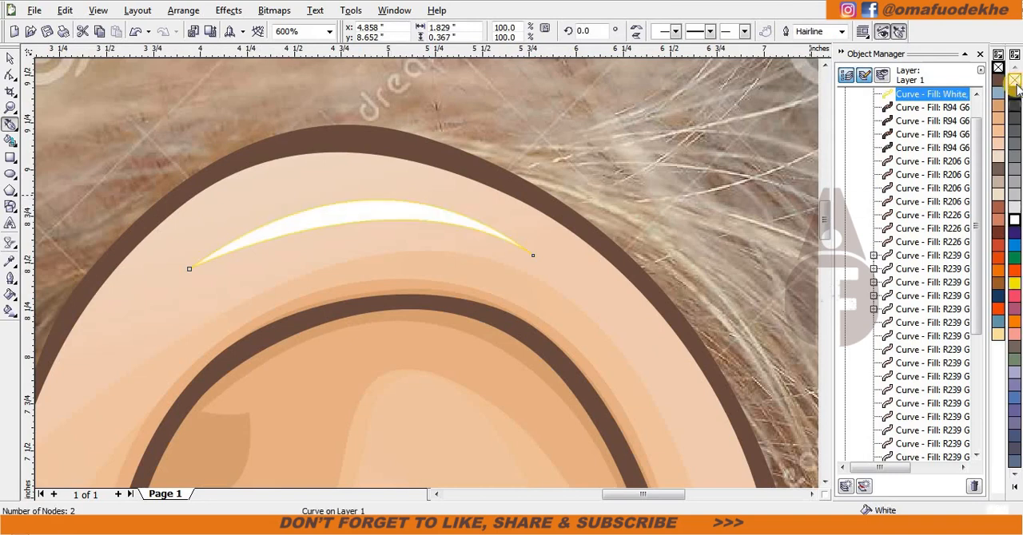
{"action": "right_click", "coordinate": [1015, 81]}
{"action": "left_click", "coordinate": [9, 242]}
{"action": "left_click_drag", "start_coordinate": [293, 314], "coordinate": [326, 121]}
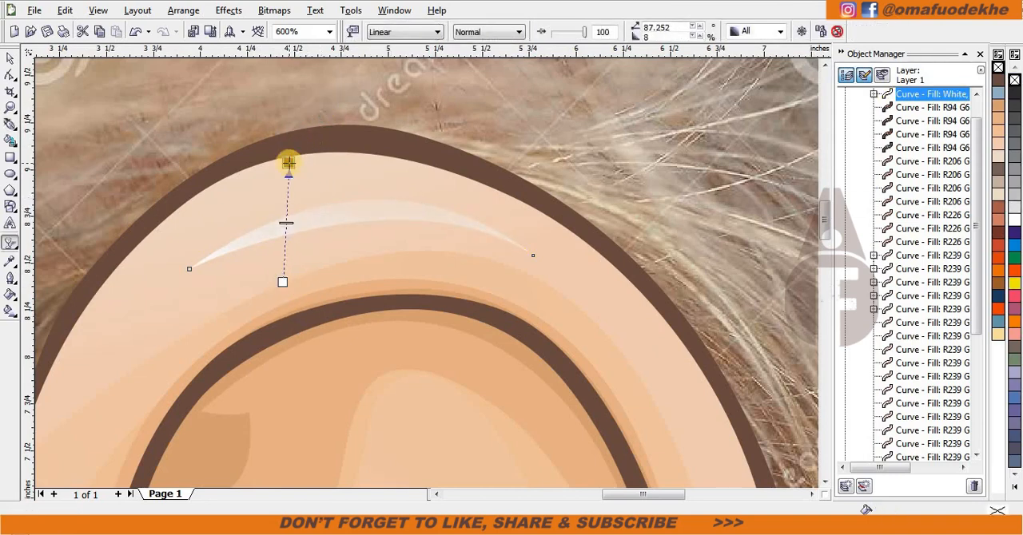
Step: Delete the white crescent from the upper rim
{"action": "left_click", "coordinate": [10, 59]}
{"action": "scroll", "coordinate": [320, 327], "scroll_direction": "down", "scroll_amount": 3}
{"action": "scroll", "coordinate": [416, 276], "scroll_direction": "up", "scroll_amount": 2}
{"action": "left_click", "coordinate": [414, 170]}
{"action": "key", "text": "Delete"}
Step: Draw a closed four-point highlight about 1.97 in wide and 0.57 in high just inside the upper rim's dark outline
{"action": "left_click", "coordinate": [9, 124]}
{"action": "scroll", "coordinate": [440, 171], "scroll_direction": "up", "scroll_amount": 1}
{"action": "left_click", "coordinate": [414, 267]}
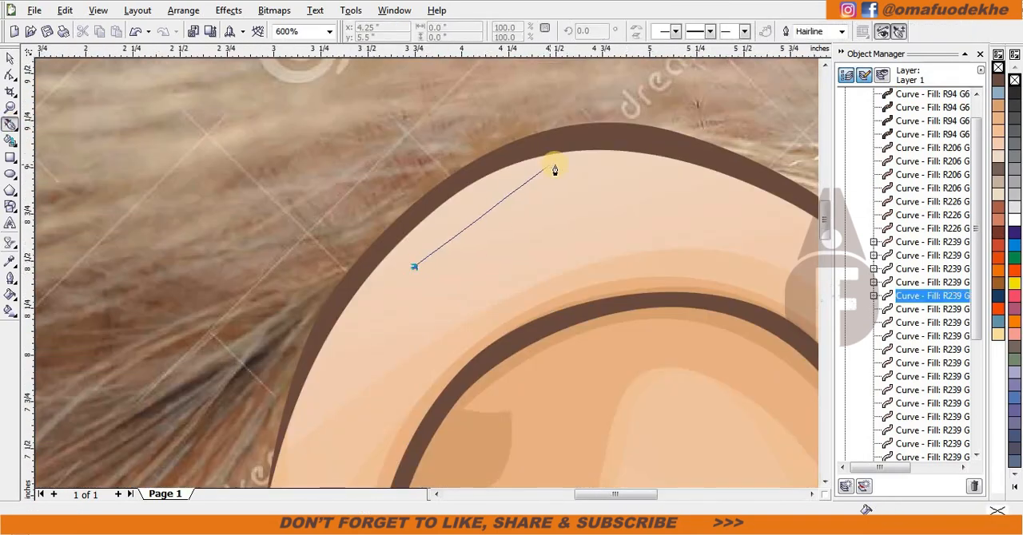
{"action": "left_click_drag", "start_coordinate": [555, 170], "coordinate": [616, 146]}
{"action": "left_click", "coordinate": [106, 326]}
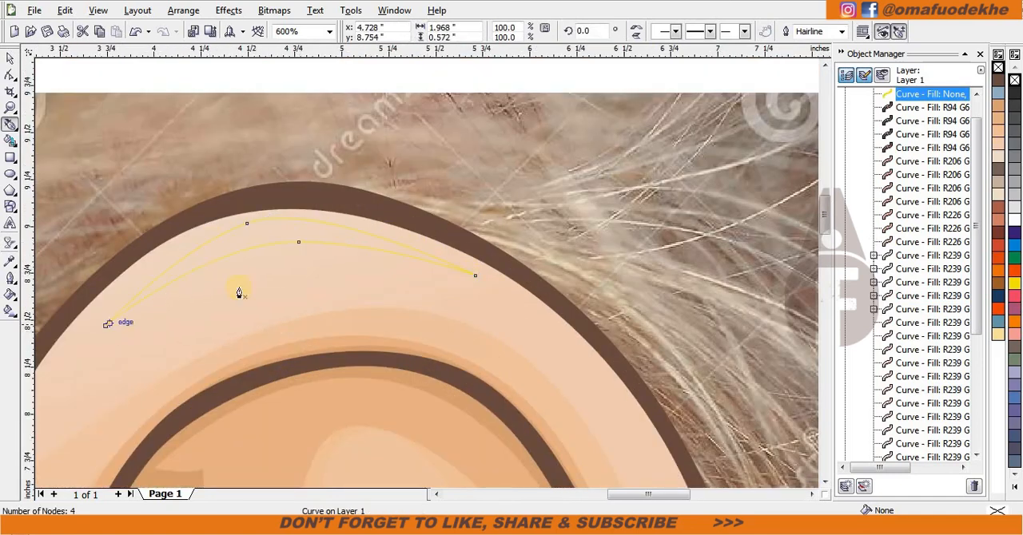
Step: Fill the upper rim highlight with white, remove its outline and fade it with a linear transparency
{"action": "key", "text": "space"}
{"action": "left_click", "coordinate": [1015, 220]}
{"action": "right_click", "coordinate": [1015, 81]}
{"action": "scroll", "coordinate": [243, 268], "scroll_direction": "down", "scroll_amount": 1}
{"action": "scroll", "coordinate": [426, 275], "scroll_direction": "up", "scroll_amount": 1}
{"action": "left_click", "coordinate": [10, 242]}
{"action": "left_click_drag", "start_coordinate": [442, 270], "coordinate": [477, 352]}
{"action": "left_click_drag", "start_coordinate": [442, 270], "coordinate": [443, 226]}
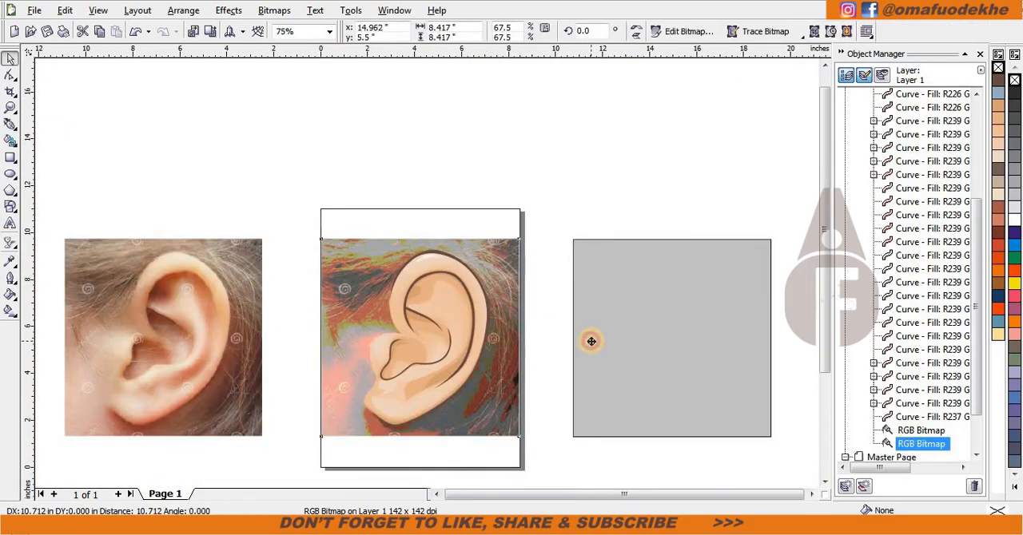
Step: Remove the extra ear photo and centre the remaining one on the page behind the illustration
{"action": "left_click", "coordinate": [210, 344]}
{"action": "key", "text": "p"}
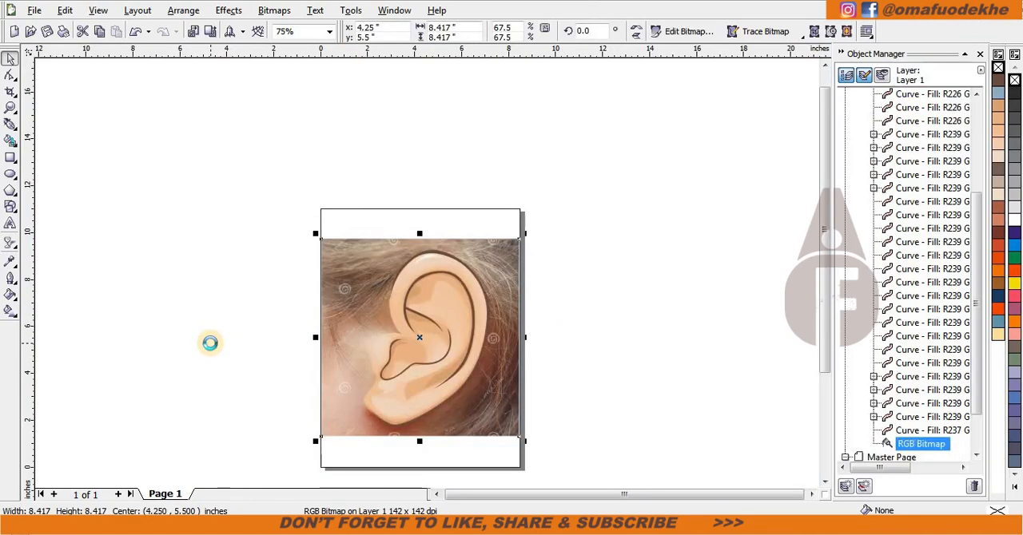
{"action": "key", "text": "Delete"}
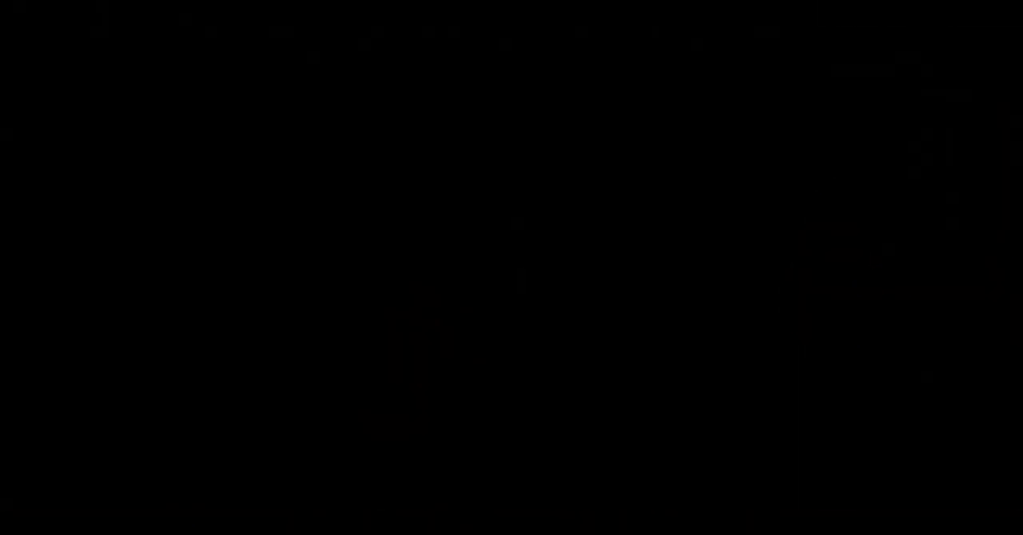